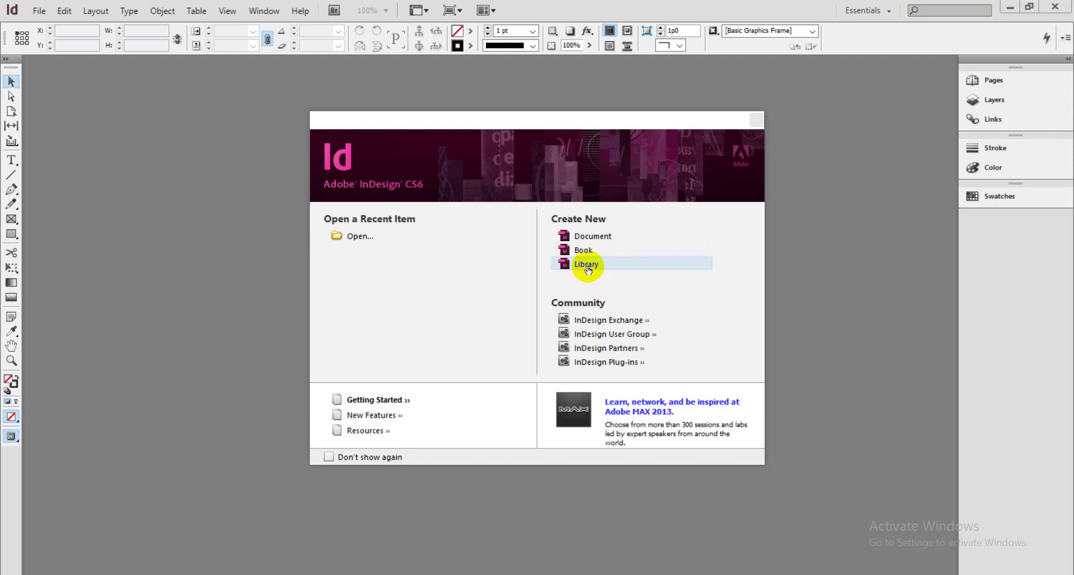
Step: Create a new one-page Letter print document with the default settings
{"action": "left_click", "coordinate": [592, 237]}
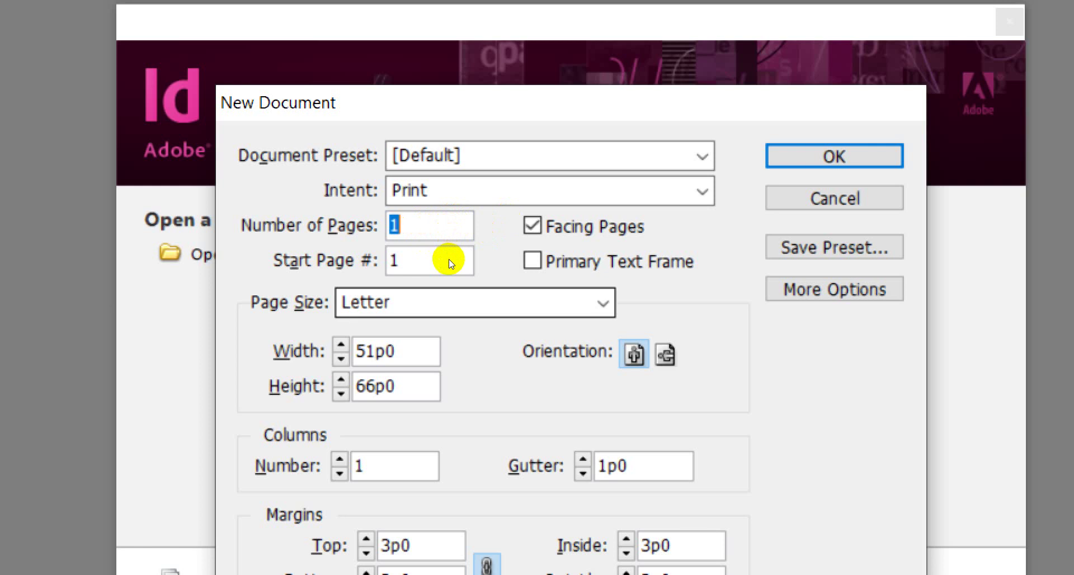
{"action": "key", "text": "alt+z"}
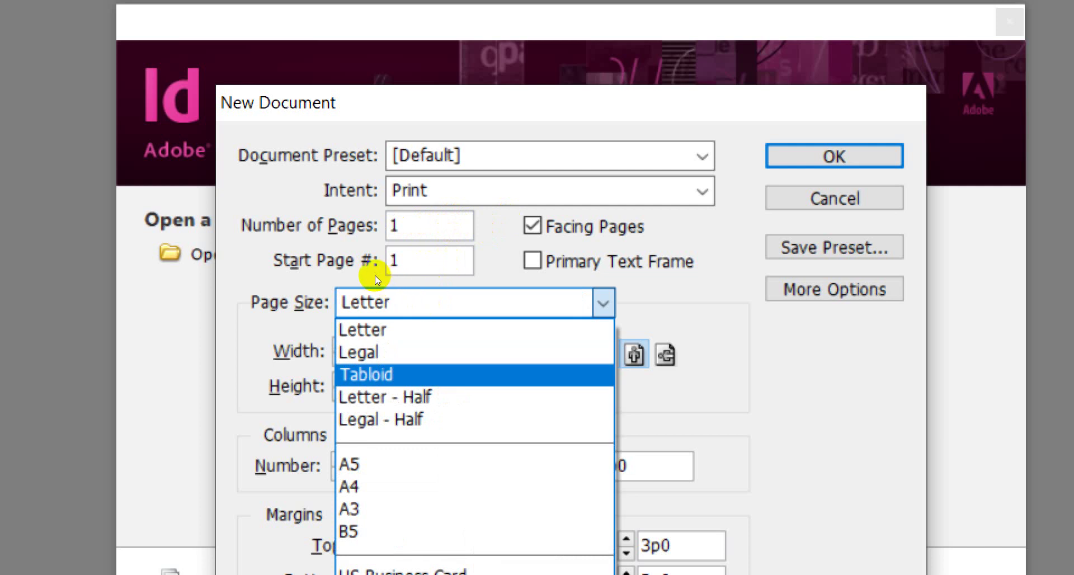
{"action": "key", "text": "Escape"}
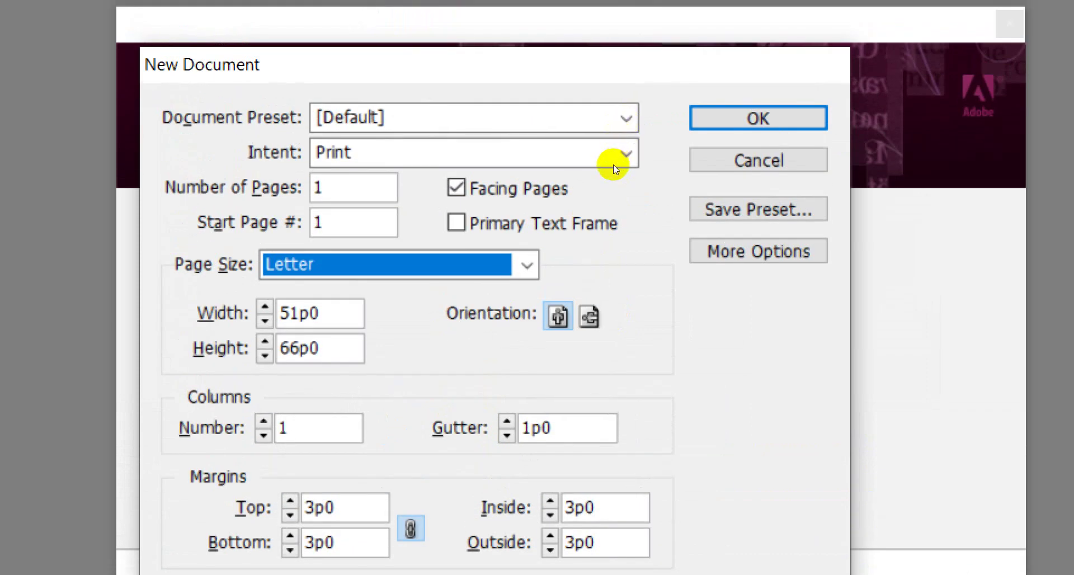
{"action": "key", "text": "Return"}
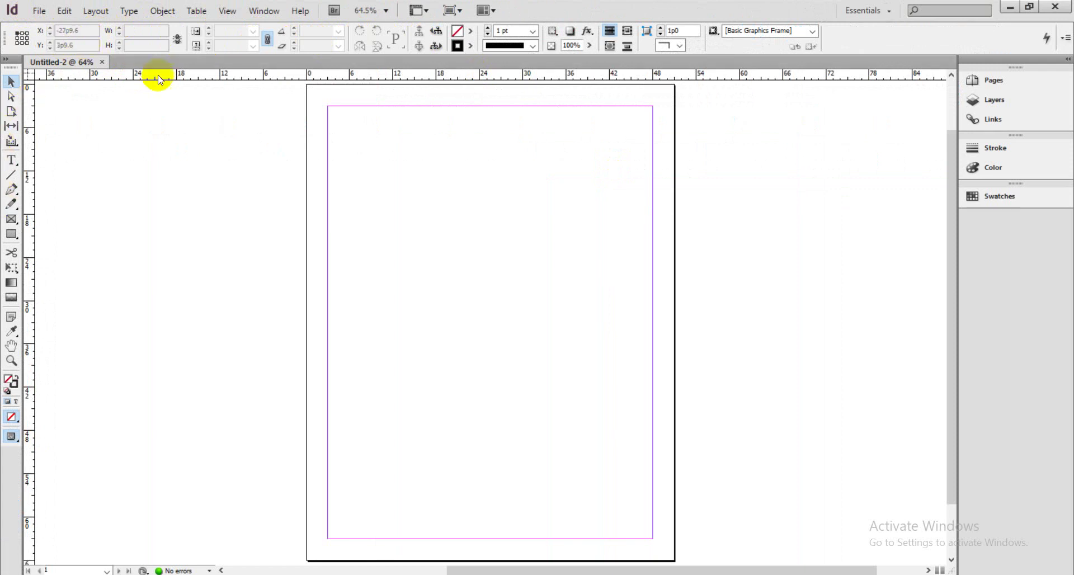
{"action": "left_click", "coordinate": [268, 11]}
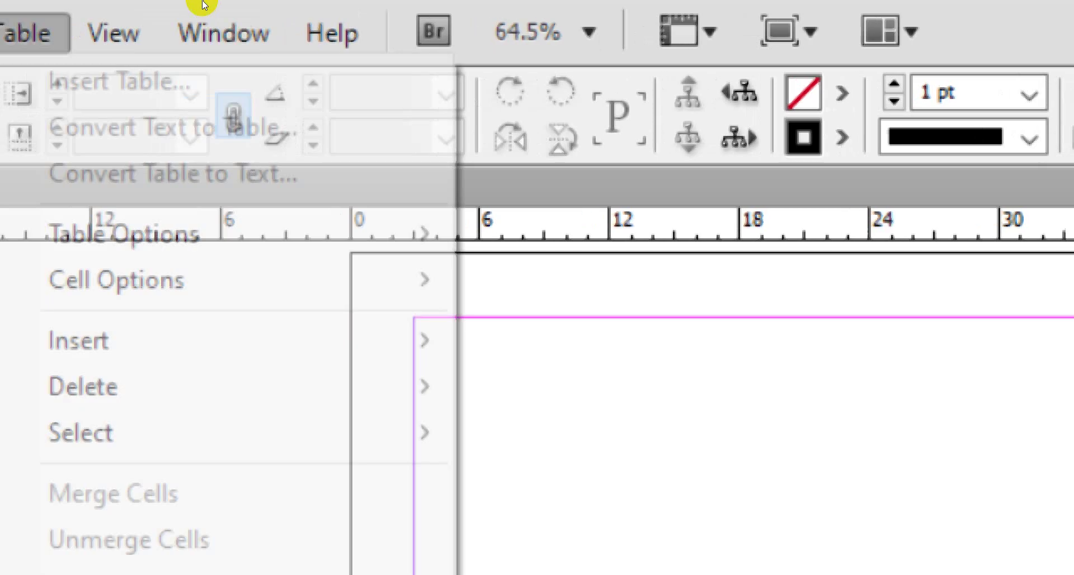
{"action": "mouse_move", "coordinate": [227, 11]}
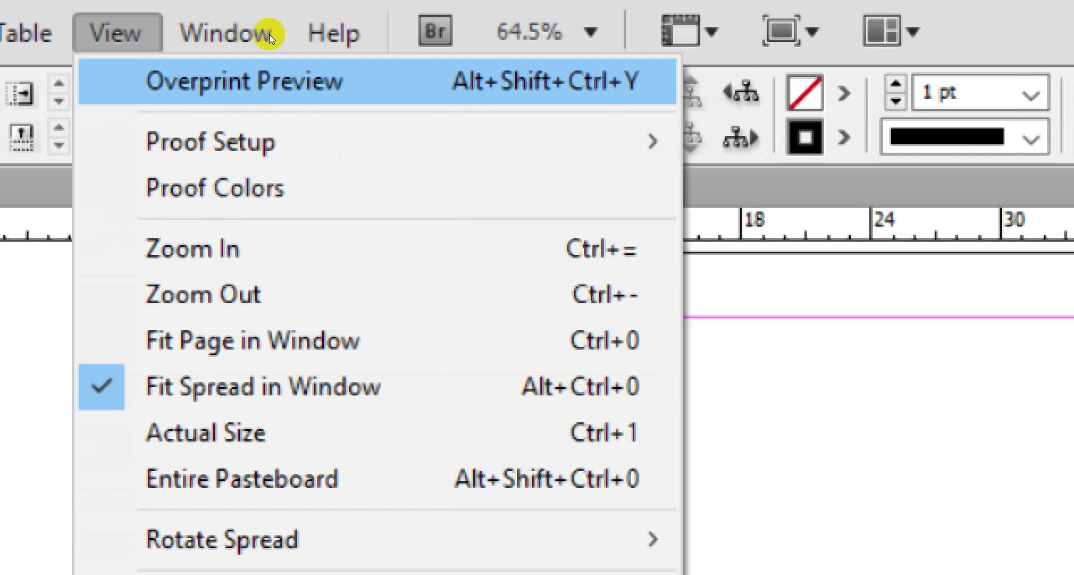
{"action": "mouse_move", "coordinate": [281, 9]}
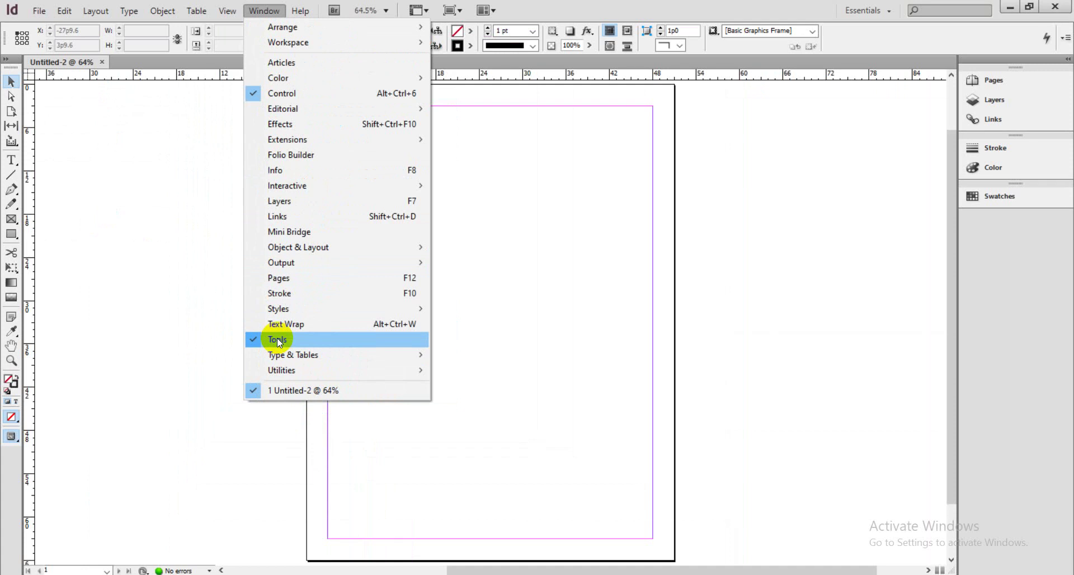
{"action": "left_click", "coordinate": [572, 287]}
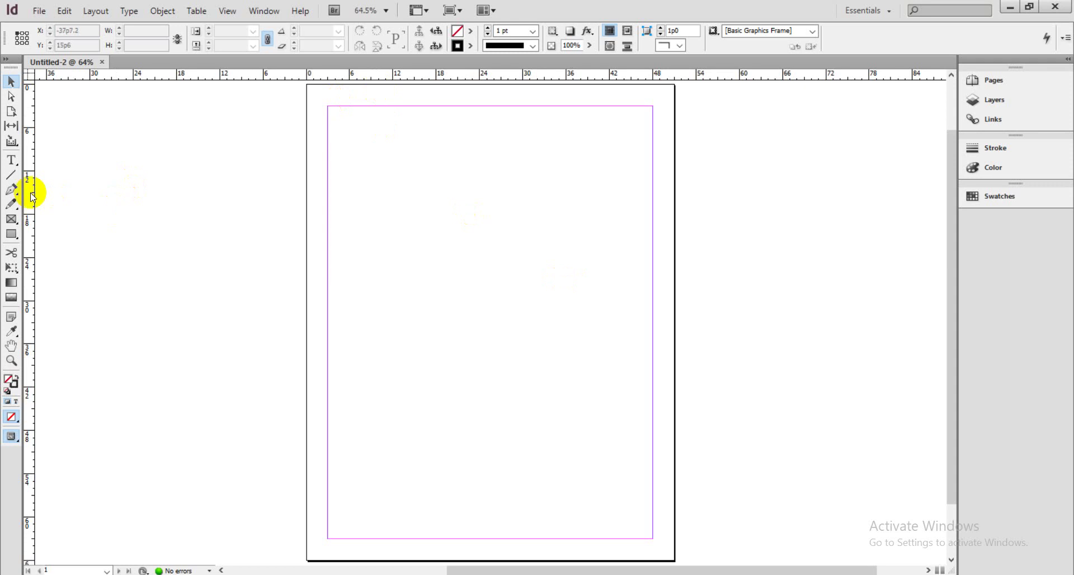
Step: Draw a text frame with the Type tool across the full margin width at the head of the page
{"action": "left_click", "coordinate": [13, 161]}
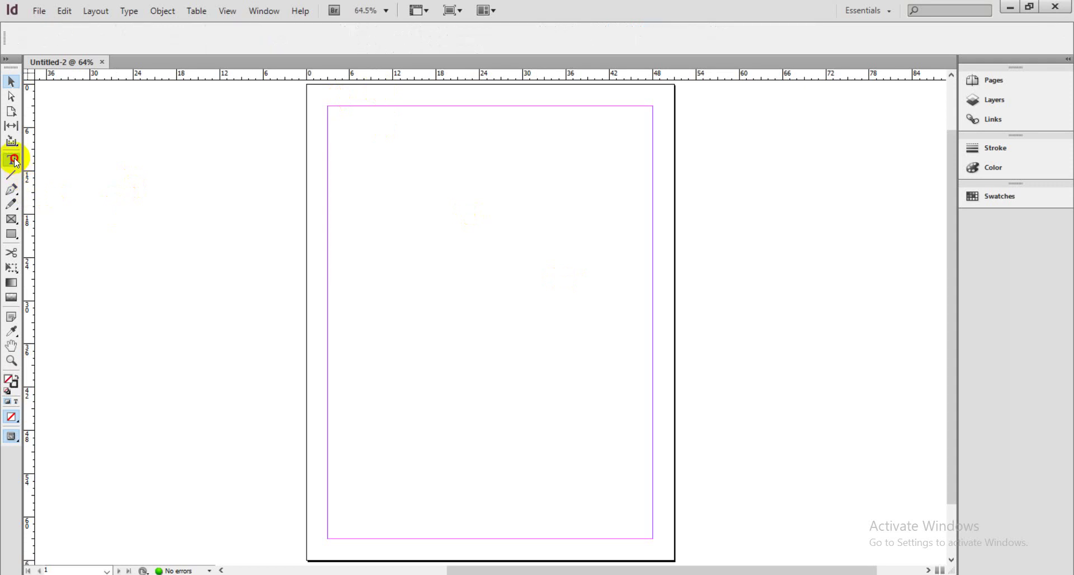
{"action": "left_click", "coordinate": [13, 160]}
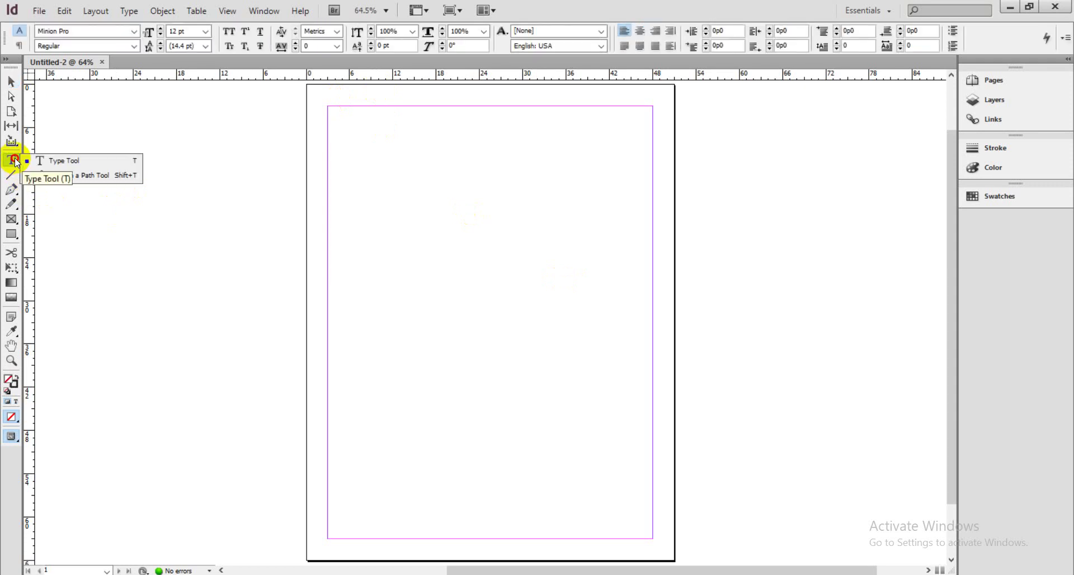
{"action": "left_click", "coordinate": [58, 163]}
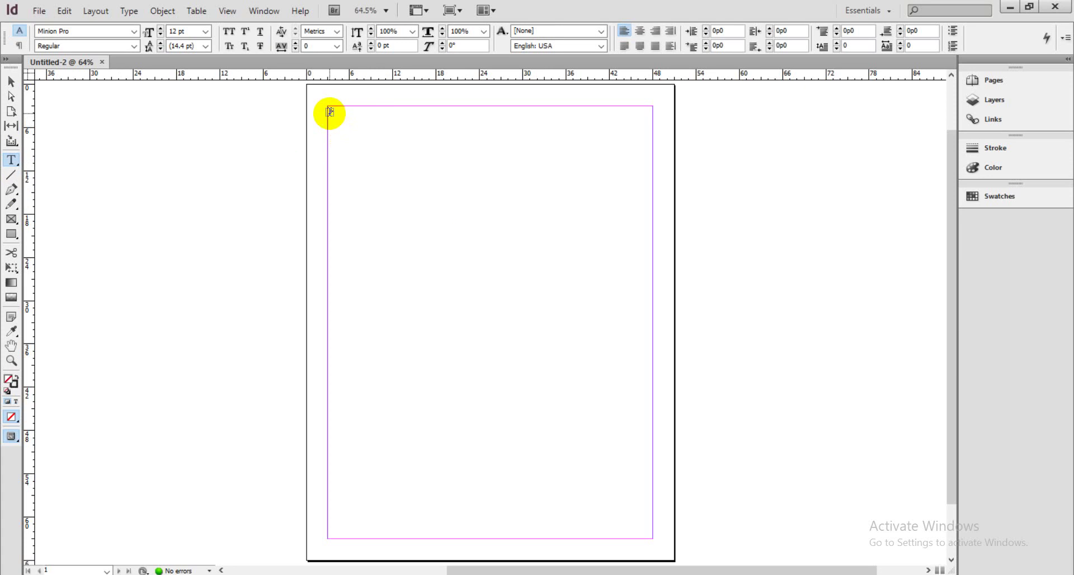
{"action": "left_click_drag", "start_coordinate": [528, 170], "coordinate": [654, 169]}
{"action": "left_click_drag", "start_coordinate": [327, 110], "coordinate": [653, 173]}
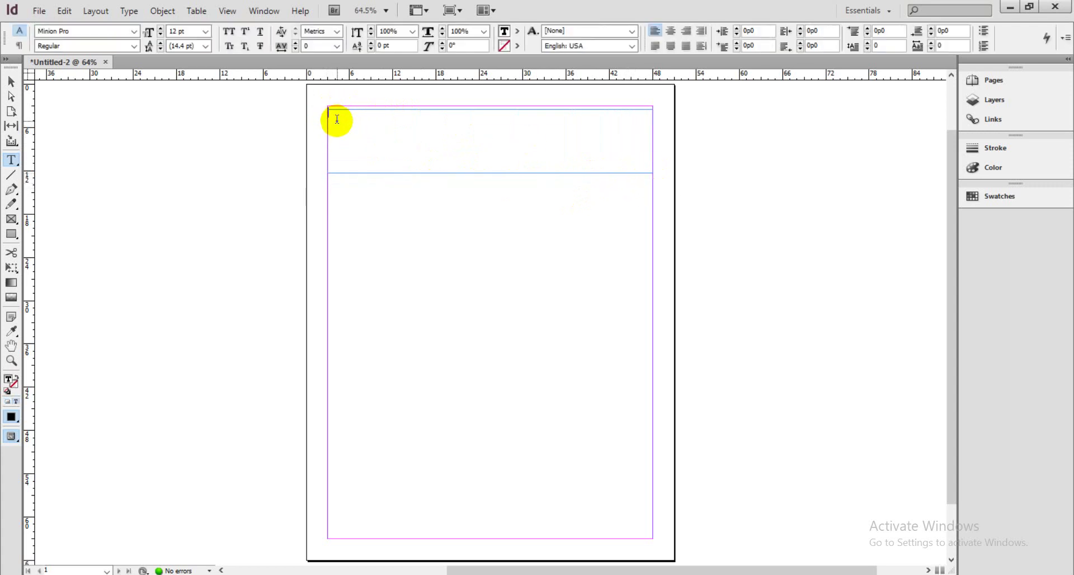
Step: Enter the text "Ahmed institute" in the header text frame
{"action": "type", "text": "A"}
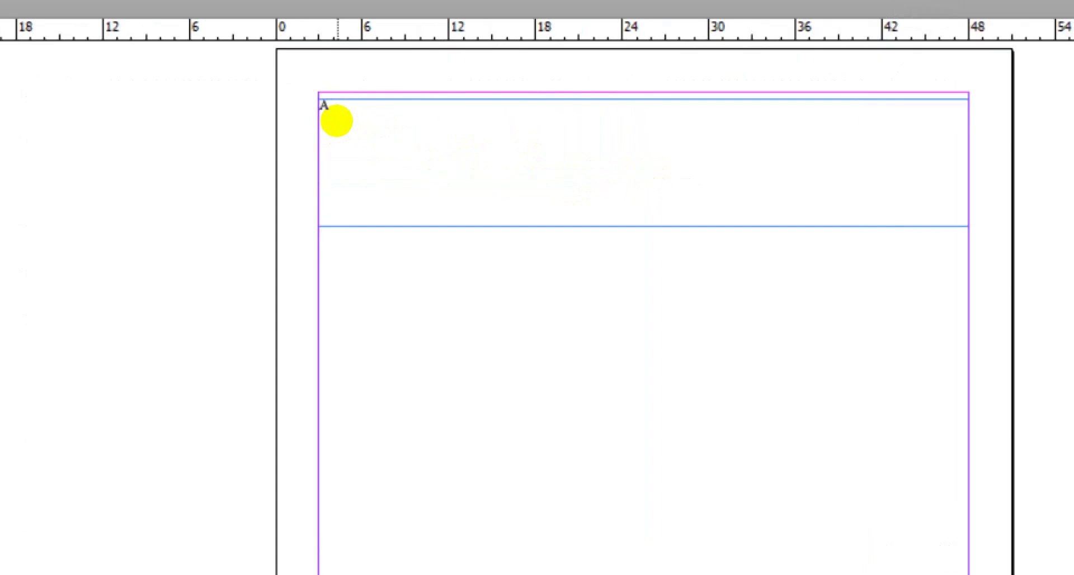
{"action": "type", "text": "hmed"}
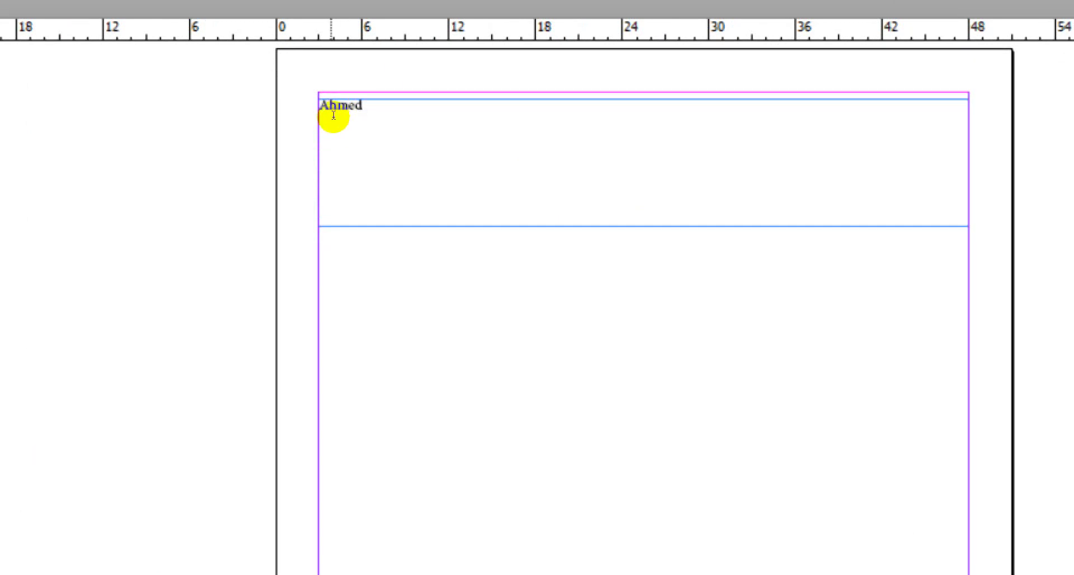
{"action": "type", "text": " institute"}
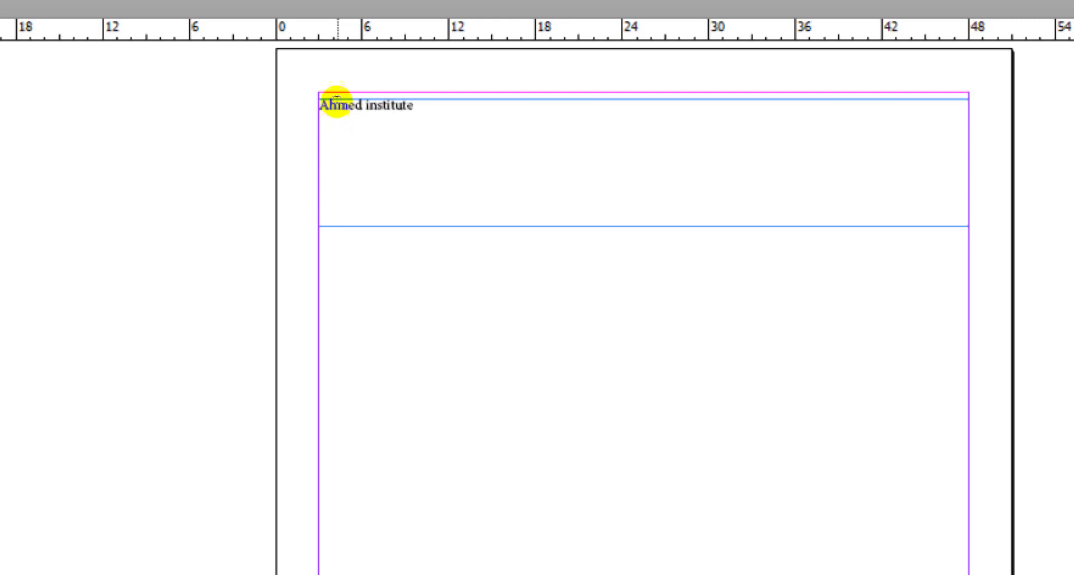
Step: Set the font size of the whole "Ahmed institute" text to 24 pt
{"action": "left_click_drag", "start_coordinate": [371, 112], "coordinate": [319, 113]}
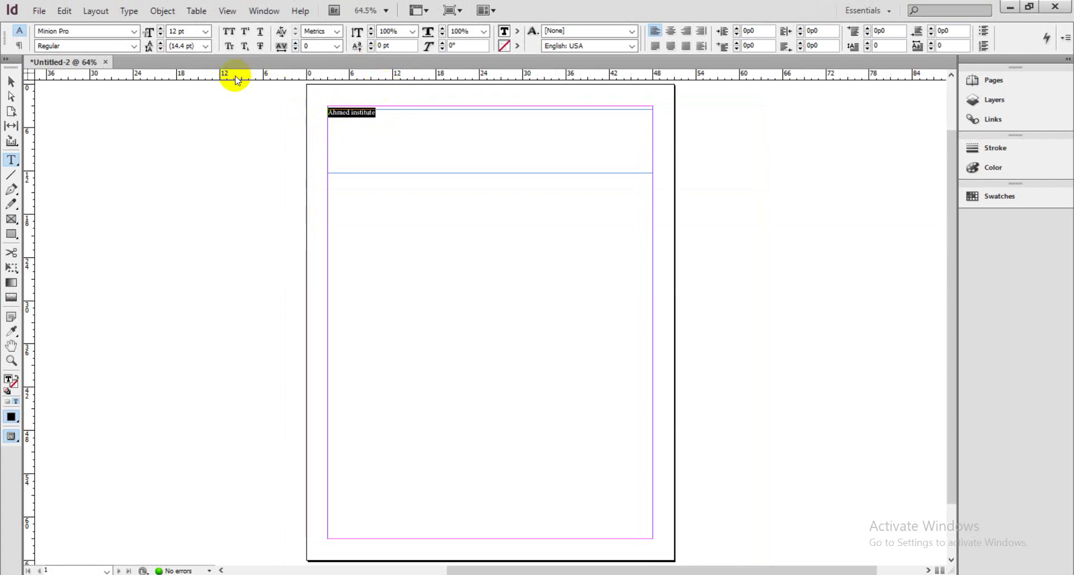
{"action": "left_click", "coordinate": [161, 30]}
{"action": "left_click", "coordinate": [161, 30]}
{"action": "left_click", "coordinate": [161, 30]}
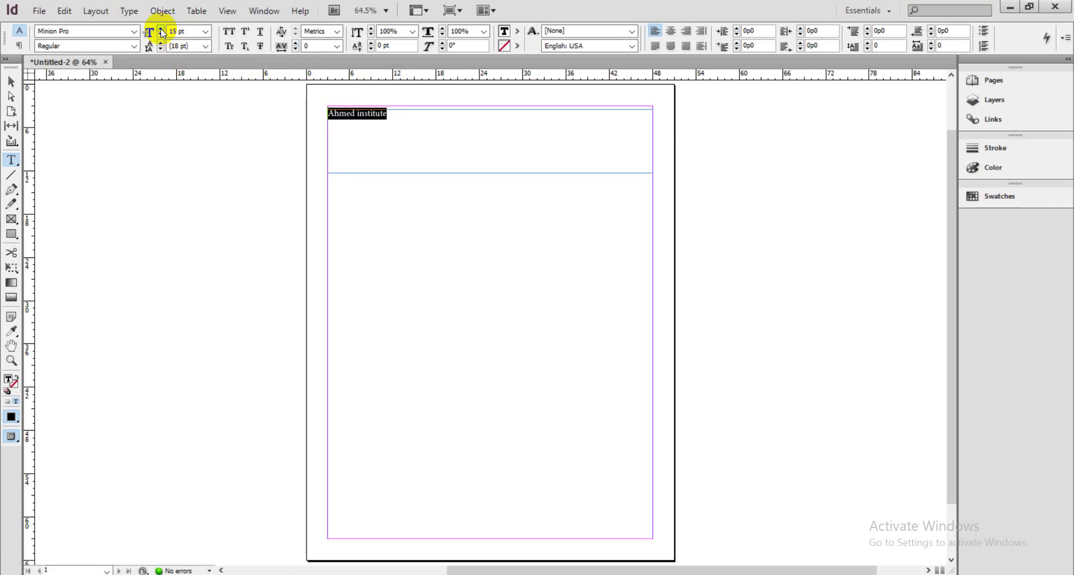
{"action": "left_click", "coordinate": [161, 29]}
{"action": "left_click", "coordinate": [161, 30]}
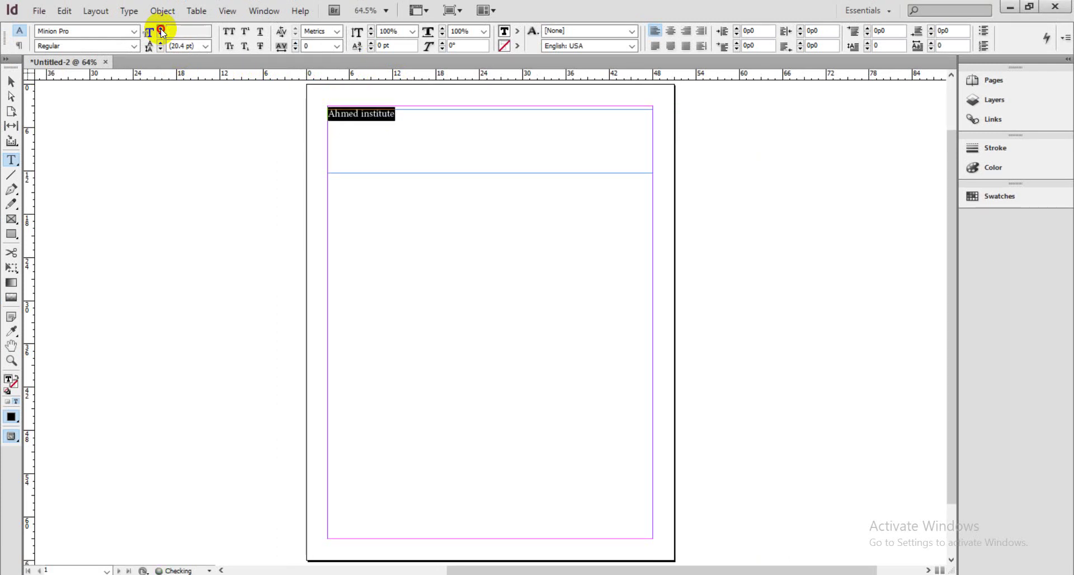
{"action": "left_click", "coordinate": [161, 30]}
{"action": "left_click", "coordinate": [162, 30]}
{"action": "left_click", "coordinate": [162, 30]}
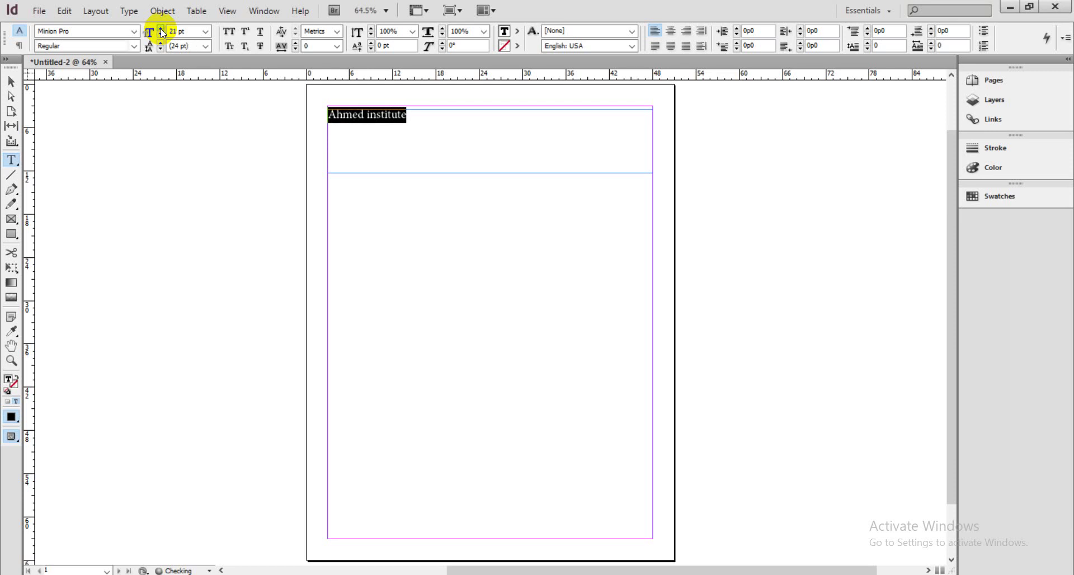
{"action": "left_click", "coordinate": [161, 29]}
{"action": "left_click", "coordinate": [161, 30]}
{"action": "left_click", "coordinate": [161, 30]}
{"action": "left_click", "coordinate": [161, 30]}
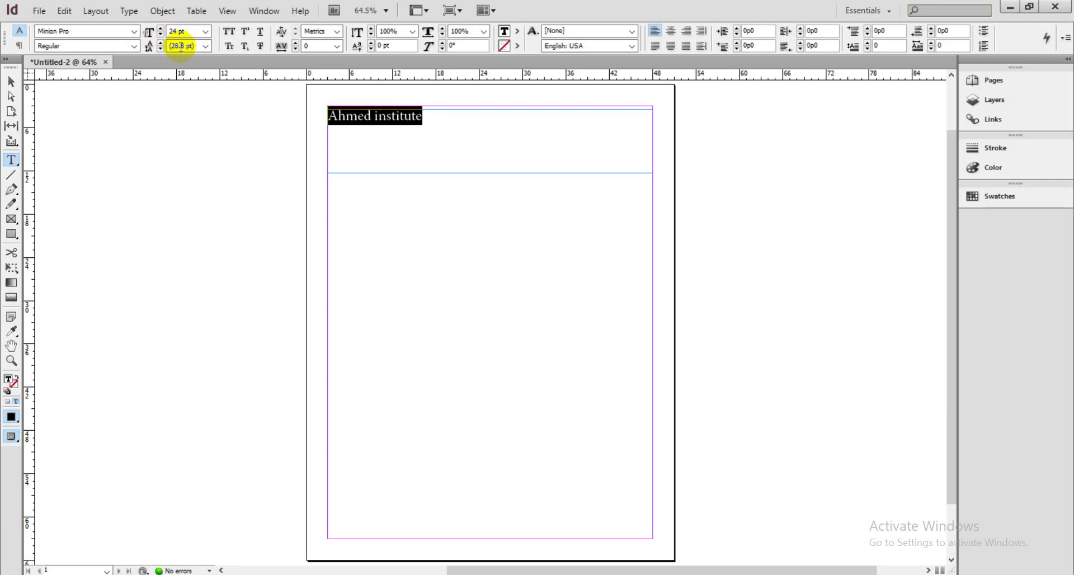
Step: Set the leading of the heading text to 38 pt
{"action": "left_click", "coordinate": [162, 43]}
{"action": "left_click", "coordinate": [161, 43]}
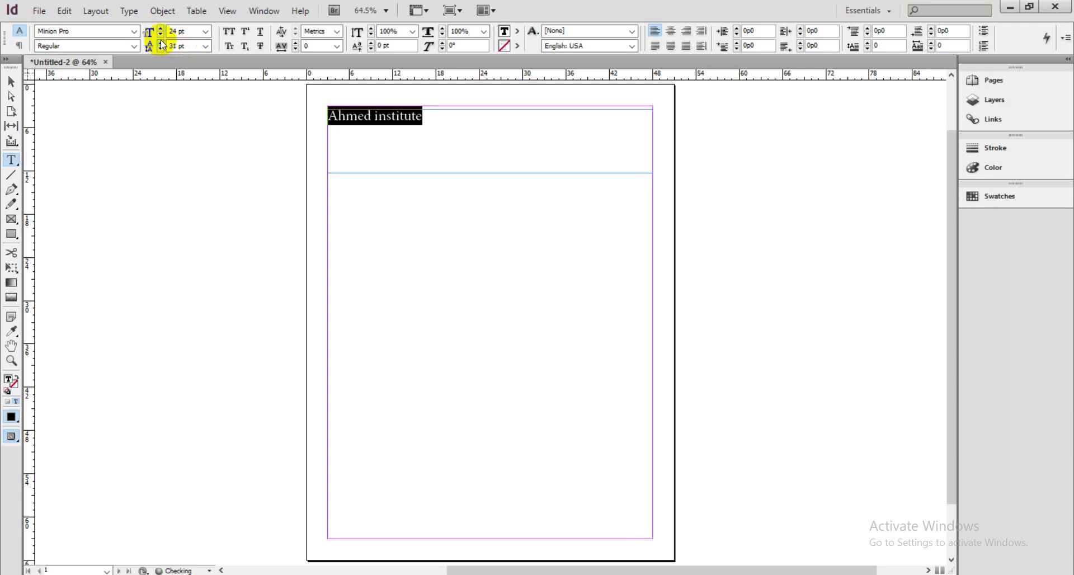
{"action": "left_click", "coordinate": [161, 43]}
{"action": "left_click", "coordinate": [161, 43]}
{"action": "left_click", "coordinate": [161, 43]}
{"action": "left_click", "coordinate": [161, 43]}
{"action": "left_click", "coordinate": [161, 43]}
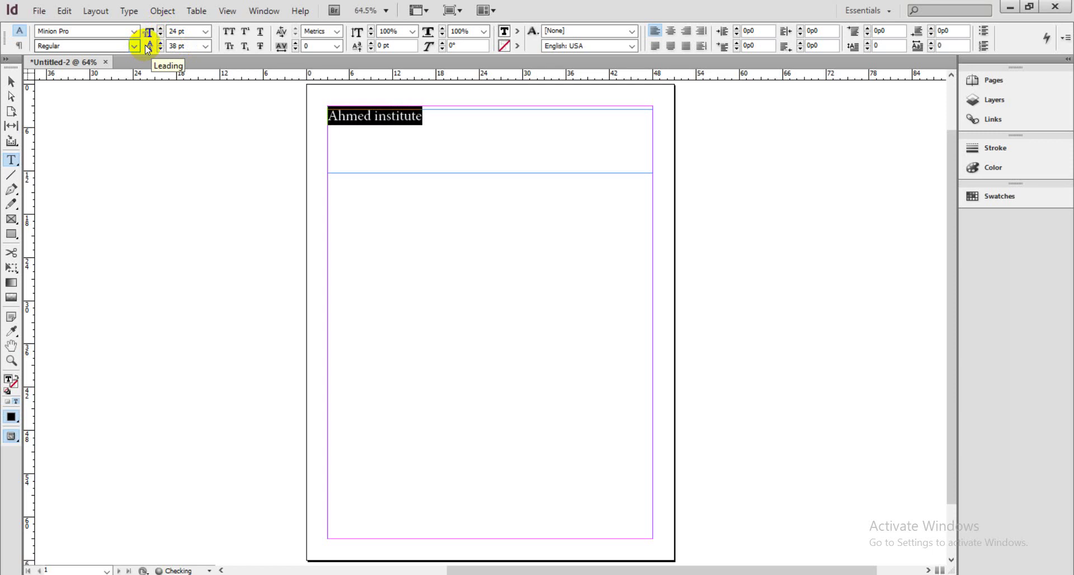
{"action": "left_click", "coordinate": [155, 48]}
{"action": "left_click", "coordinate": [341, 34]}
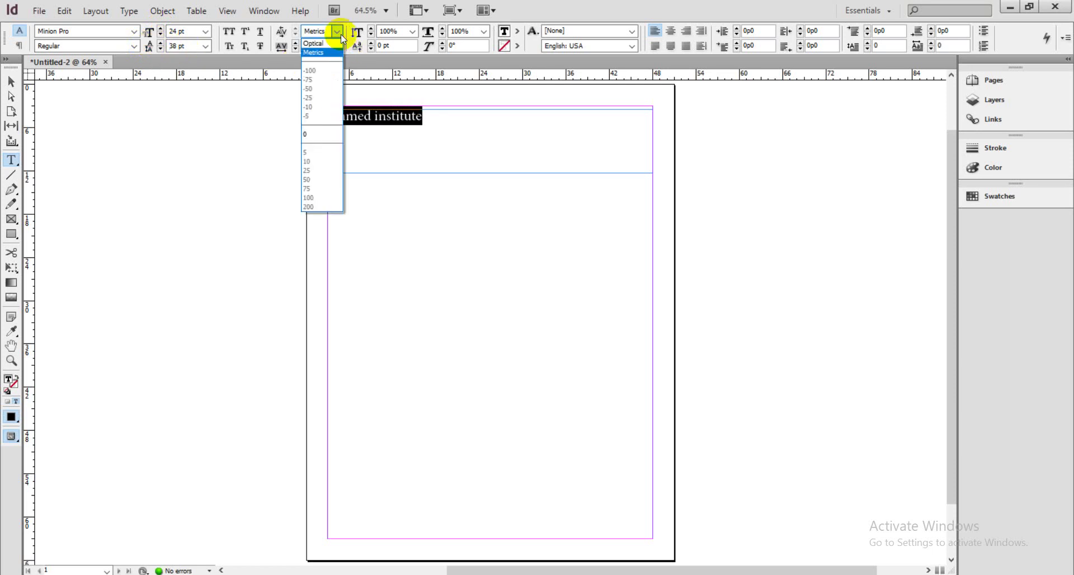
{"action": "key", "text": "Escape"}
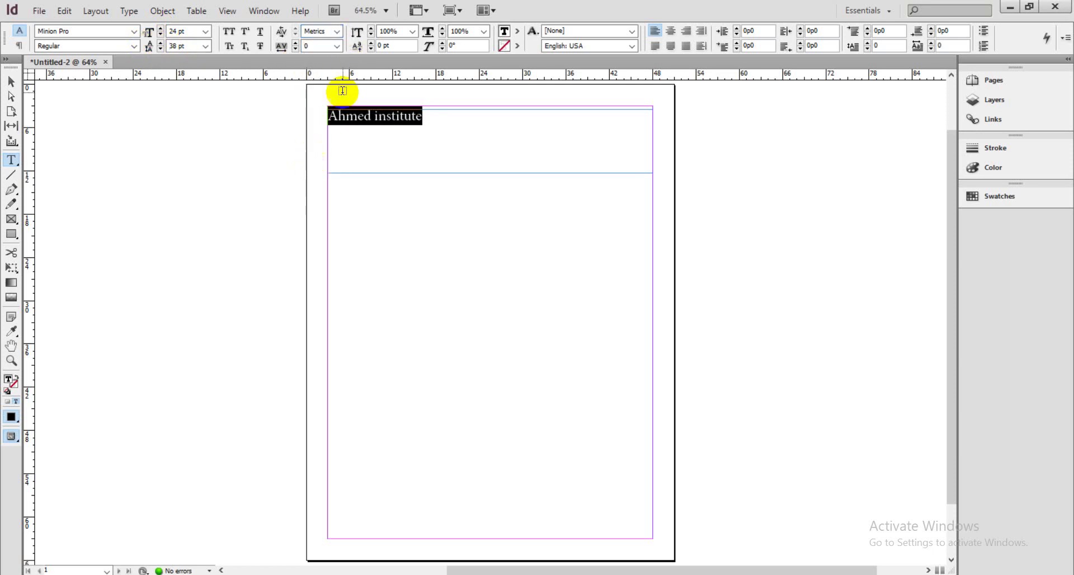
{"action": "left_click", "coordinate": [338, 32]}
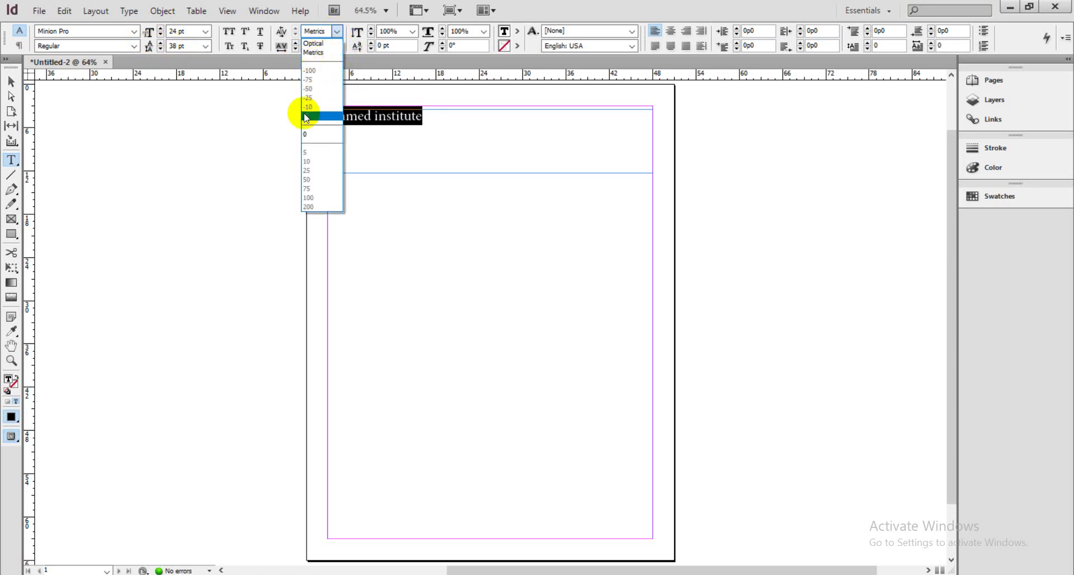
{"action": "key", "text": "Escape"}
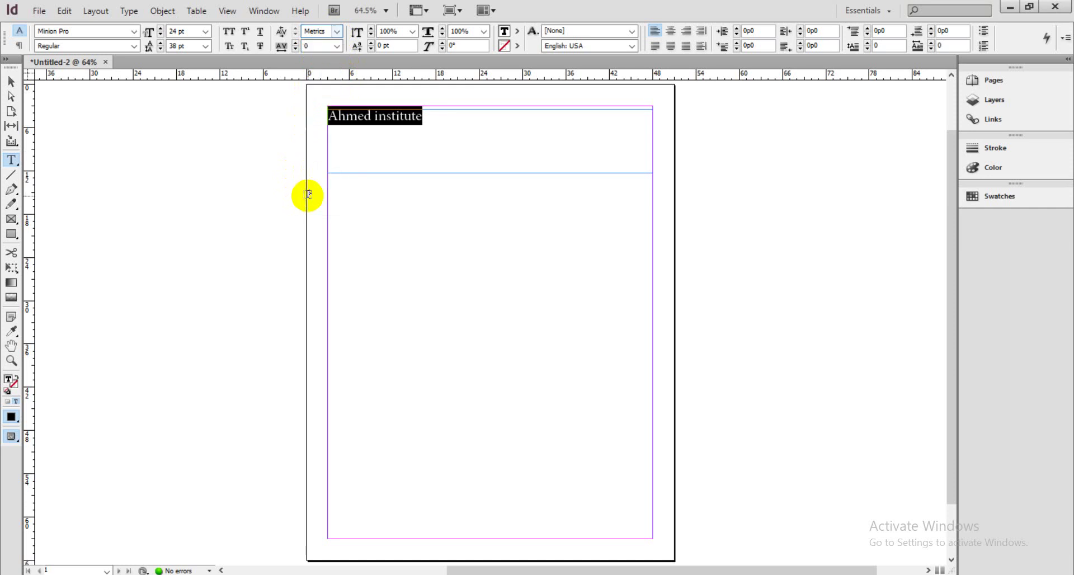
Step: Reselect the heading text and set its baseline shift to -7 pt
{"action": "left_click", "coordinate": [374, 146]}
{"action": "left_click_drag", "start_coordinate": [424, 116], "coordinate": [325, 112]}
{"action": "left_click", "coordinate": [372, 43]}
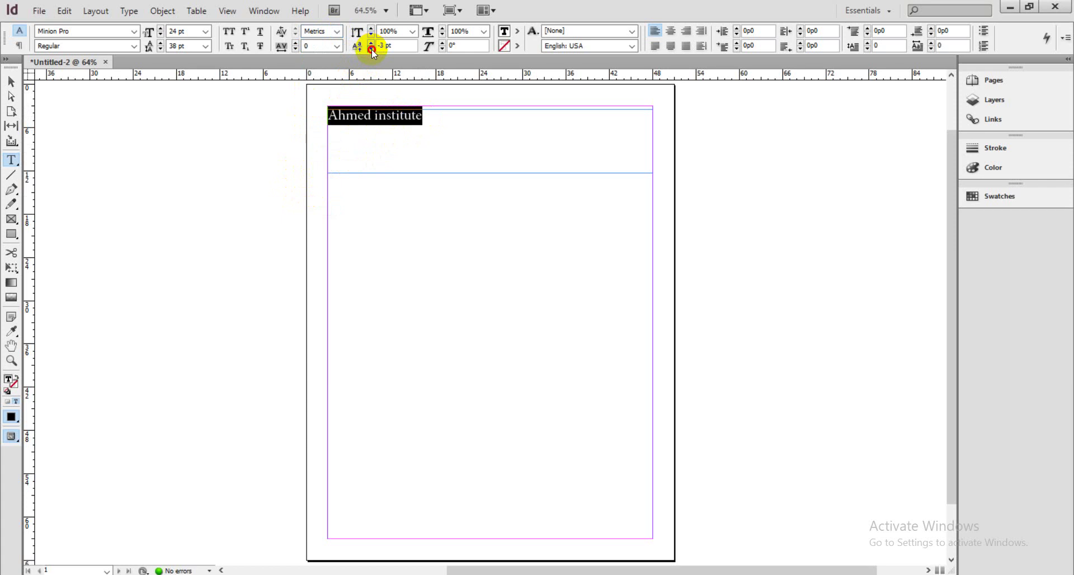
{"action": "left_click", "coordinate": [371, 49]}
{"action": "left_click", "coordinate": [372, 49]}
{"action": "left_click", "coordinate": [371, 49]}
{"action": "left_click", "coordinate": [372, 50]}
{"action": "left_click", "coordinate": [372, 49]}
{"action": "left_click", "coordinate": [372, 49]}
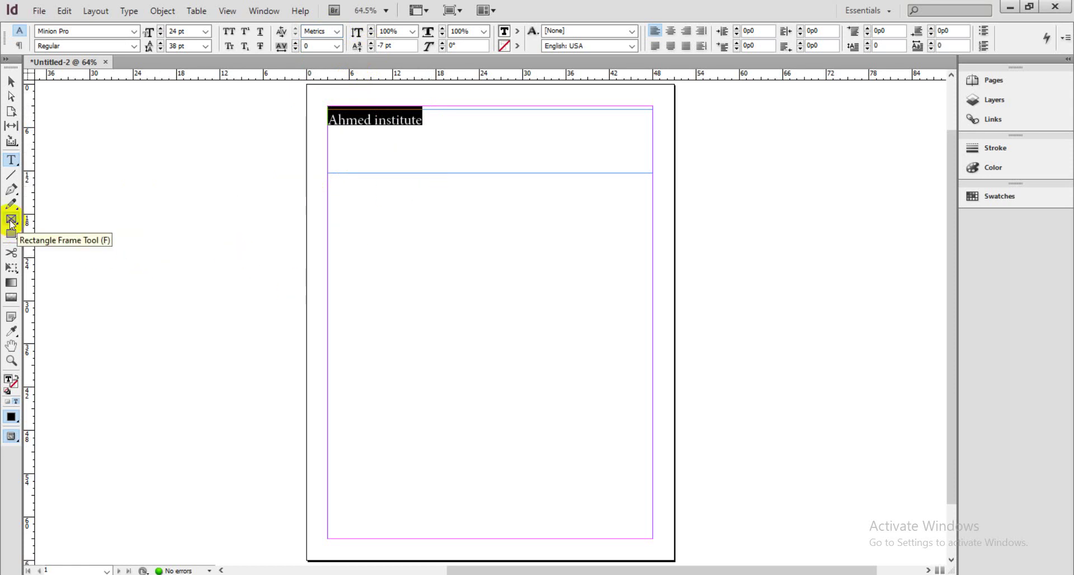
Step: Try a tall text frame in the lower half of the page and undo it
{"action": "left_click", "coordinate": [10, 162]}
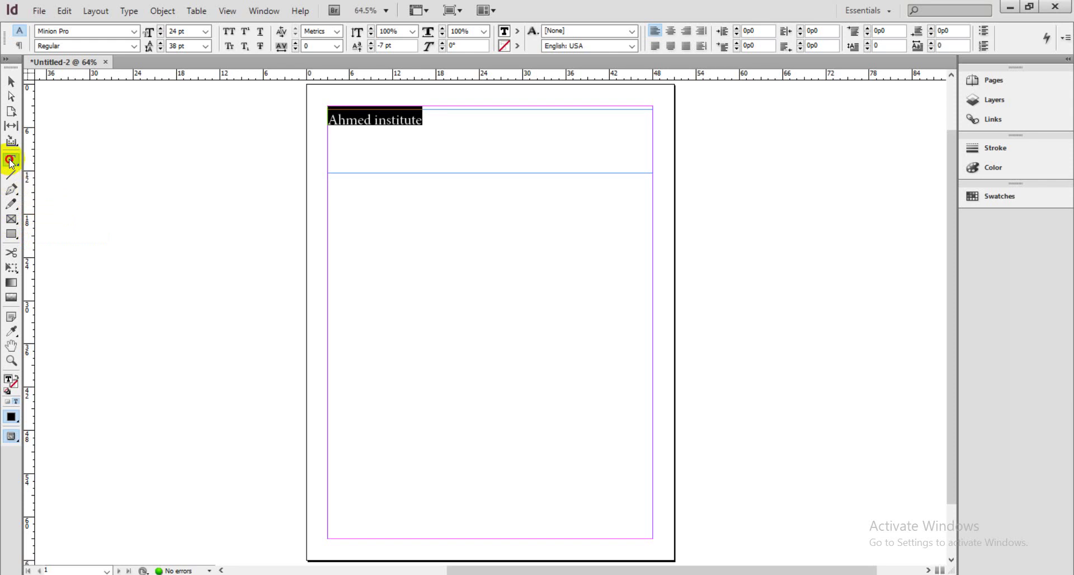
{"action": "left_click_drag", "start_coordinate": [11, 163], "coordinate": [44, 157]}
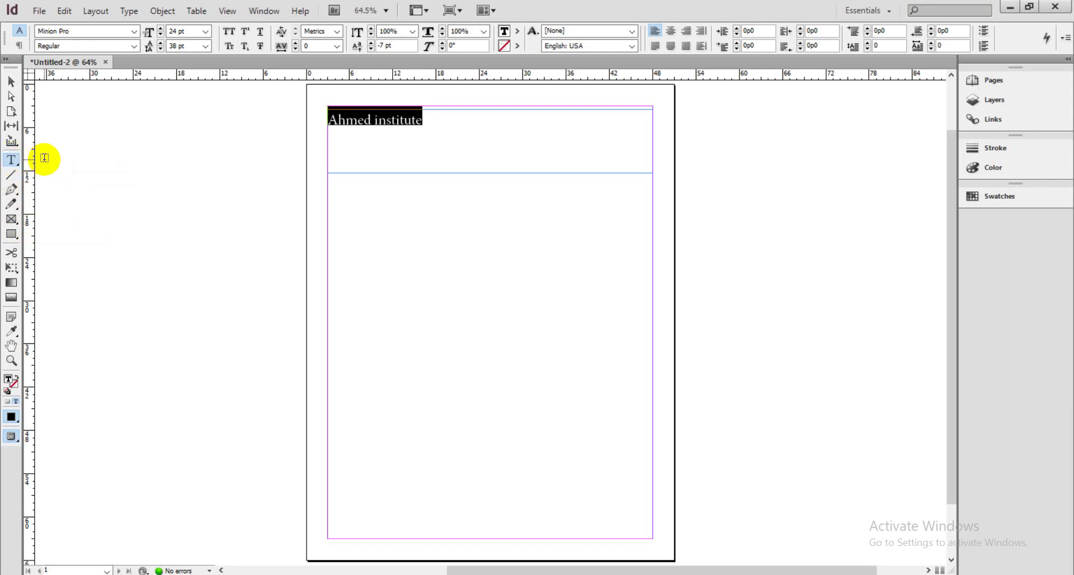
{"action": "left_click", "coordinate": [376, 302]}
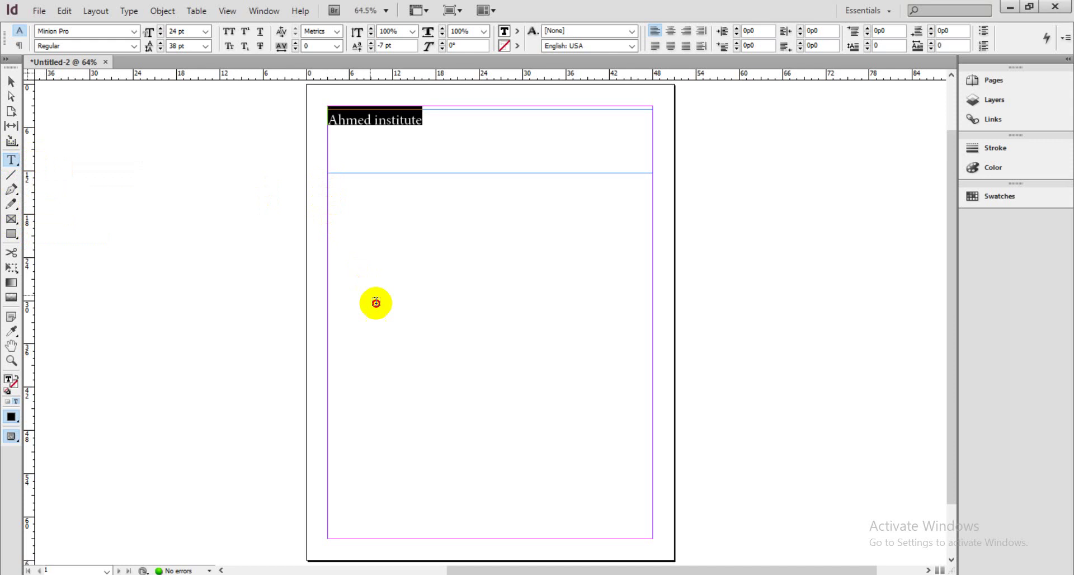
{"action": "left_click_drag", "start_coordinate": [376, 302], "coordinate": [489, 519]}
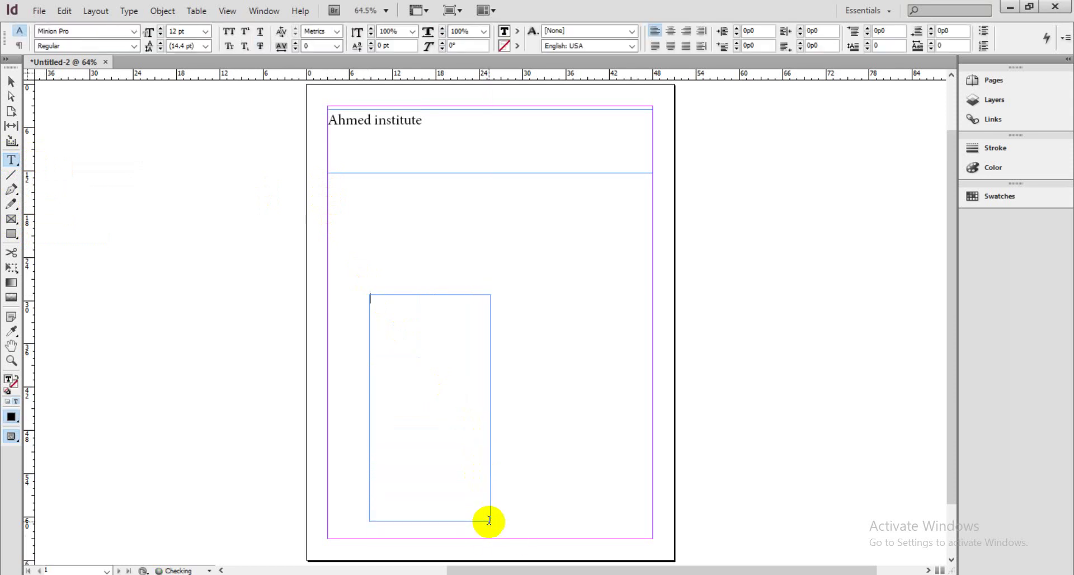
{"action": "key", "text": "ctrl+z"}
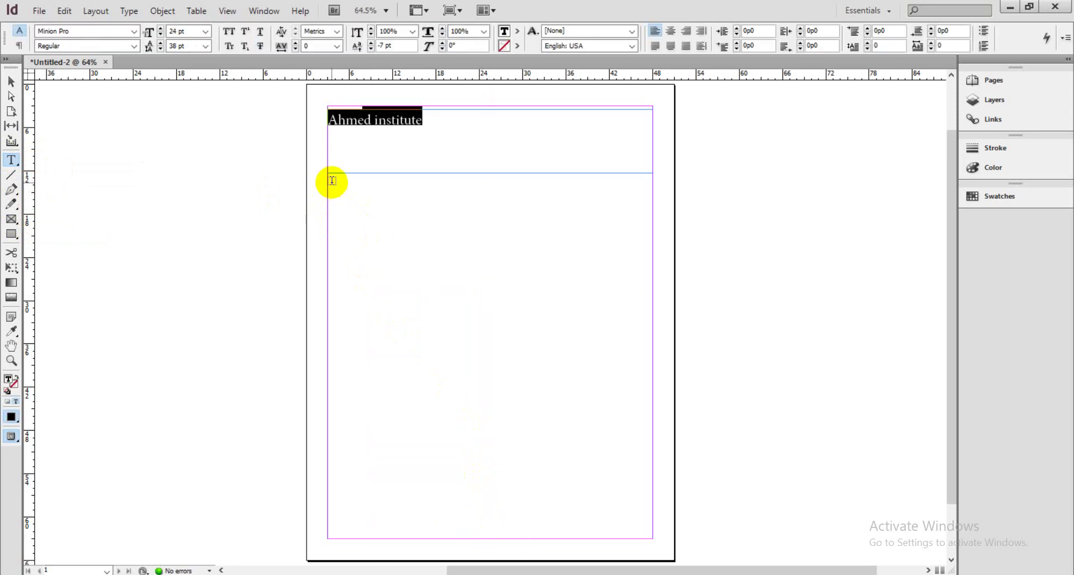
Step: Draw a text frame about 17p8 wide and 38p10 tall reaching down to the bottom margin, and select the frame
{"action": "left_click_drag", "start_coordinate": [385, 259], "coordinate": [513, 539]}
{"action": "left_click", "coordinate": [10, 82]}
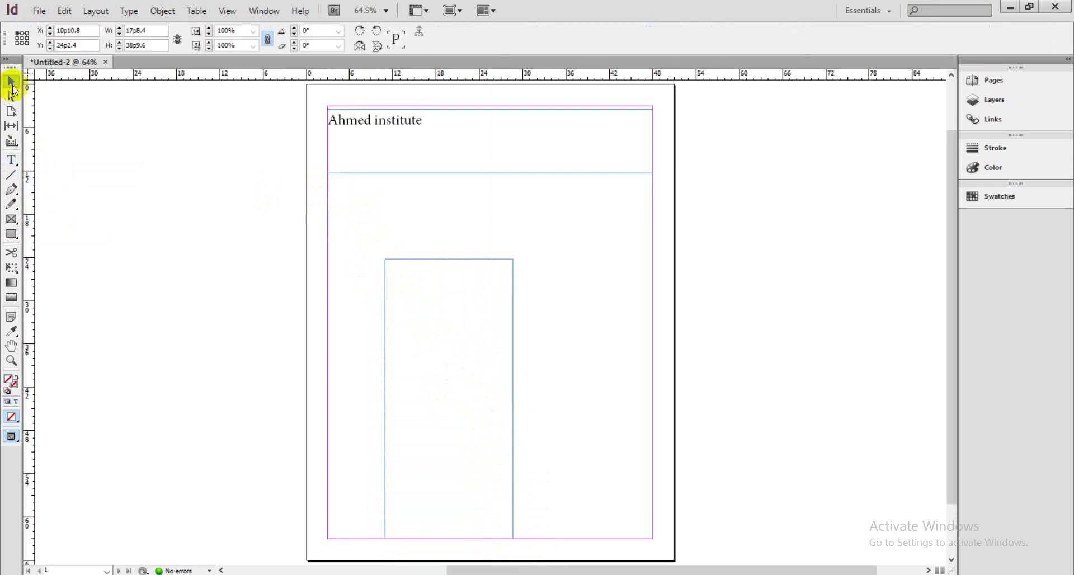
{"action": "left_click", "coordinate": [441, 259]}
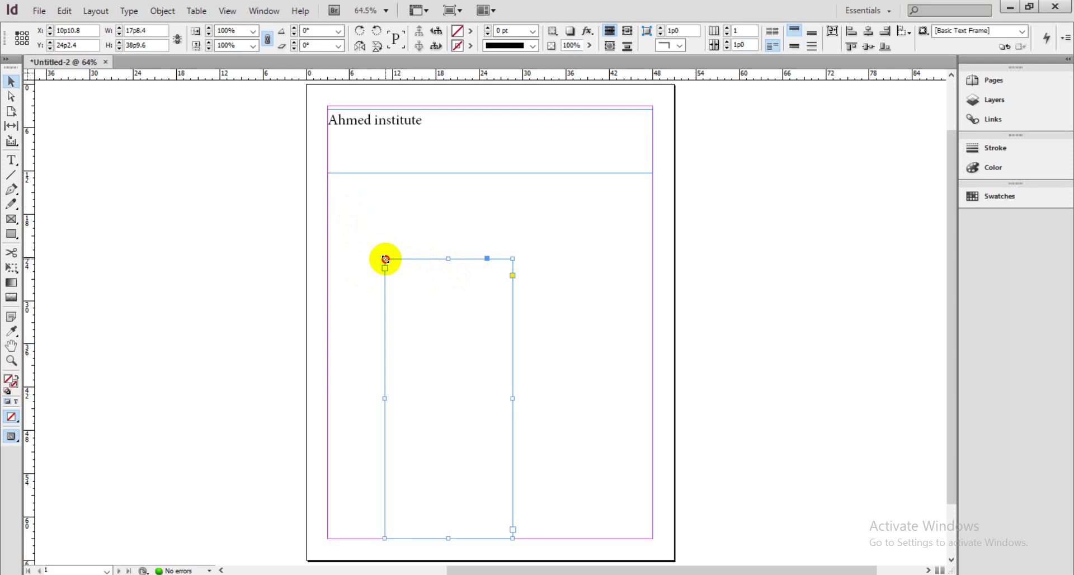
Step: Enlarge the lower text frame to about 25p1 wide and 49p10 tall, and fill it with placeholder text
{"action": "left_click_drag", "start_coordinate": [385, 259], "coordinate": [332, 180]}
{"action": "left_click", "coordinate": [128, 11]}
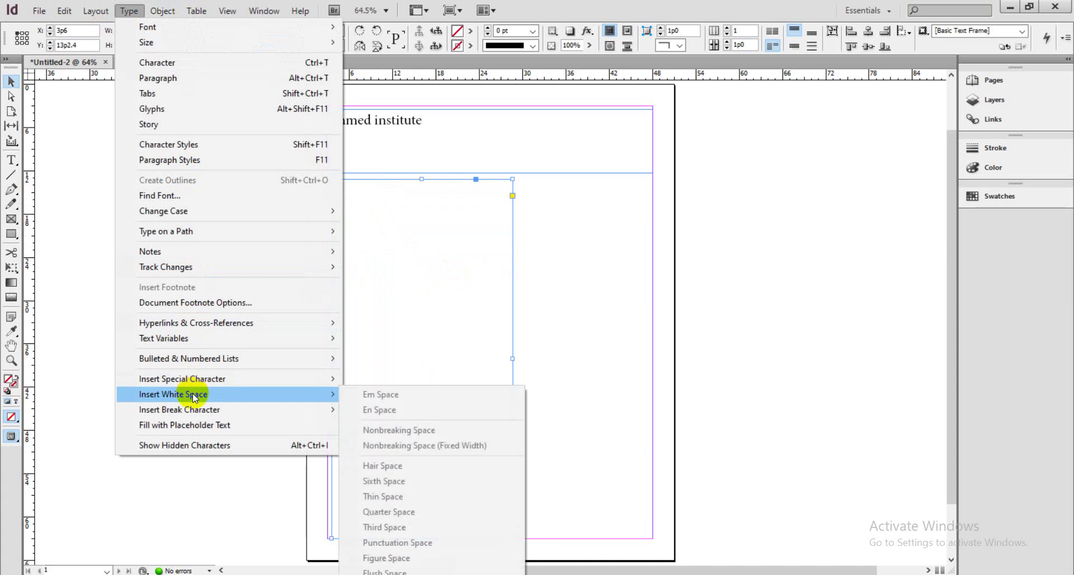
{"action": "left_click", "coordinate": [190, 427]}
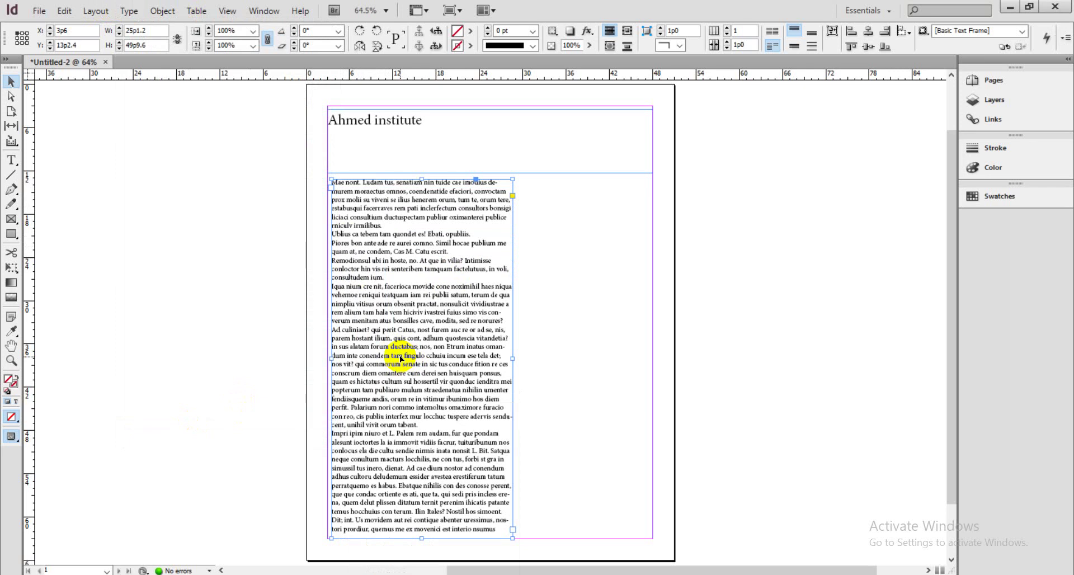
Step: Duplicate the placeholder text frame, placing the copy to the right of the original
{"action": "left_click", "coordinate": [129, 11]}
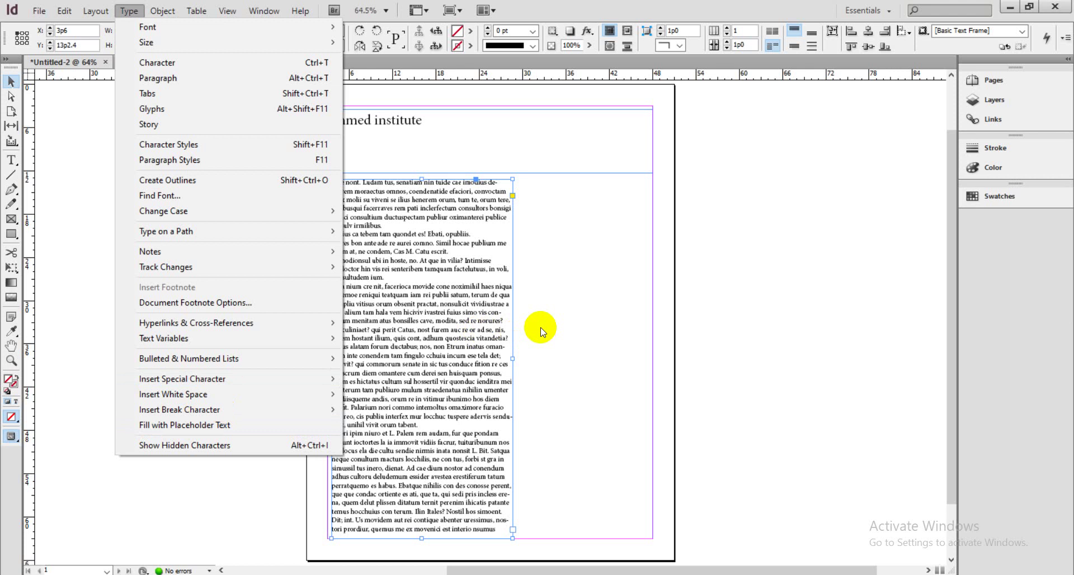
{"action": "left_click", "coordinate": [454, 314]}
{"action": "left_click_drag", "start_coordinate": [455, 313], "coordinate": [579, 286]}
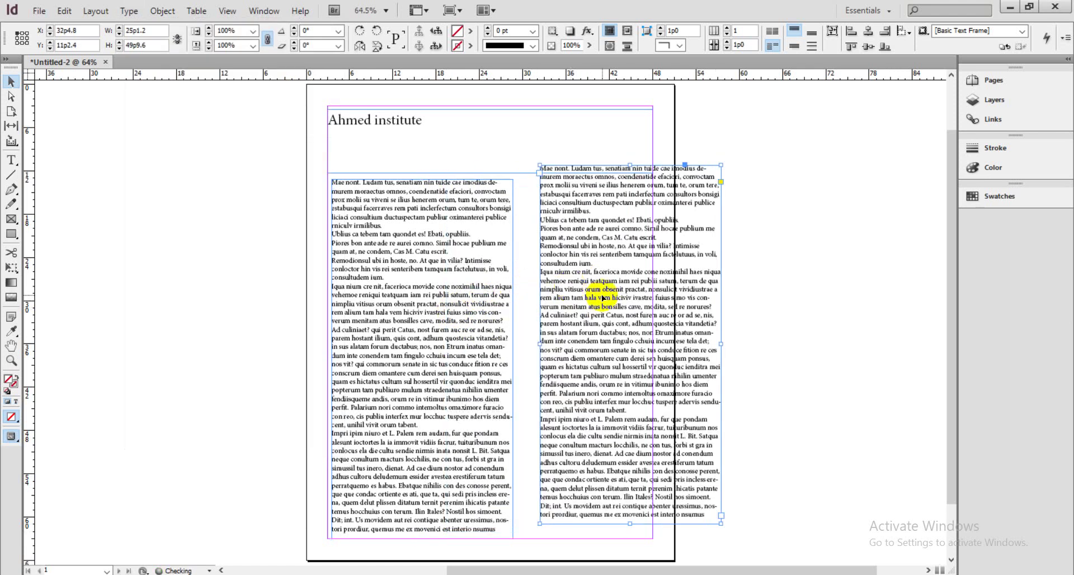
Step: Narrow the original text frame to leave room, and move the copy beside it at about X 20p5, Y 12p4
{"action": "left_click", "coordinate": [467, 297]}
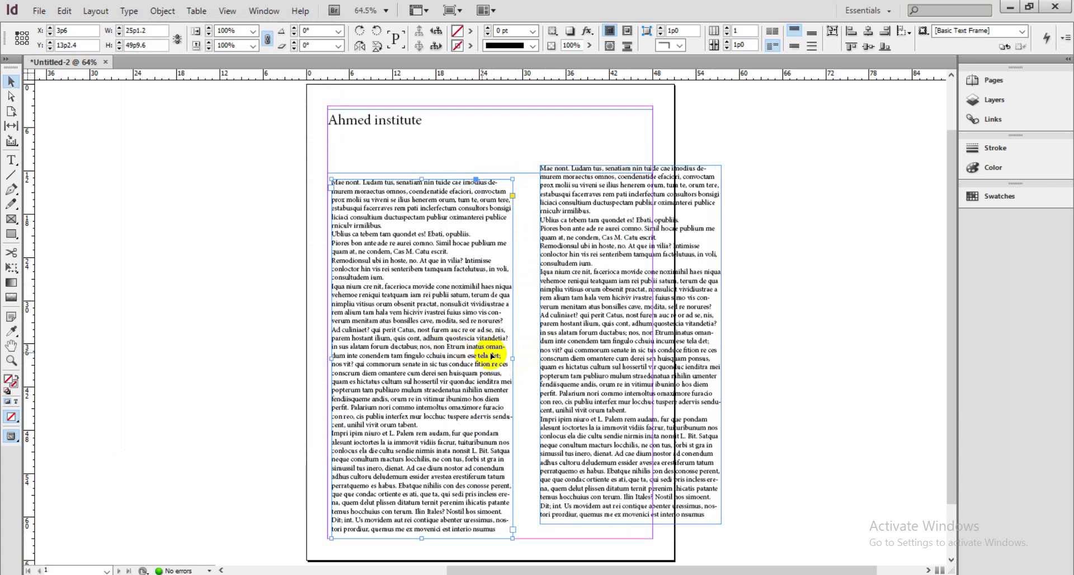
{"action": "left_click_drag", "start_coordinate": [512, 360], "coordinate": [434, 294]}
{"action": "left_click_drag", "start_coordinate": [629, 371], "coordinate": [542, 384]}
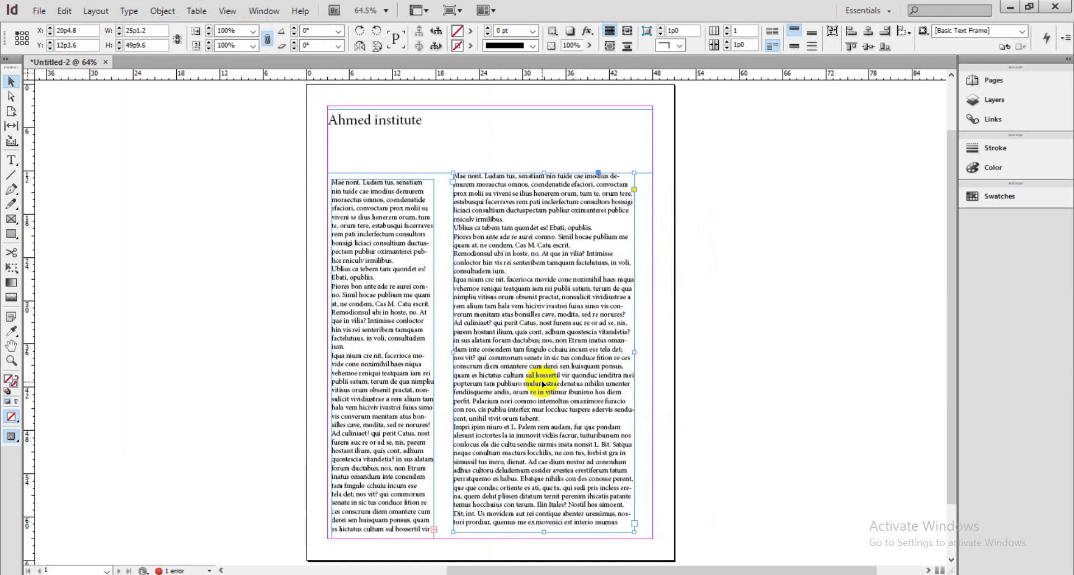
Step: Fill the heading text frame with green, RGB 35, 193, 109
{"action": "left_click", "coordinate": [417, 122]}
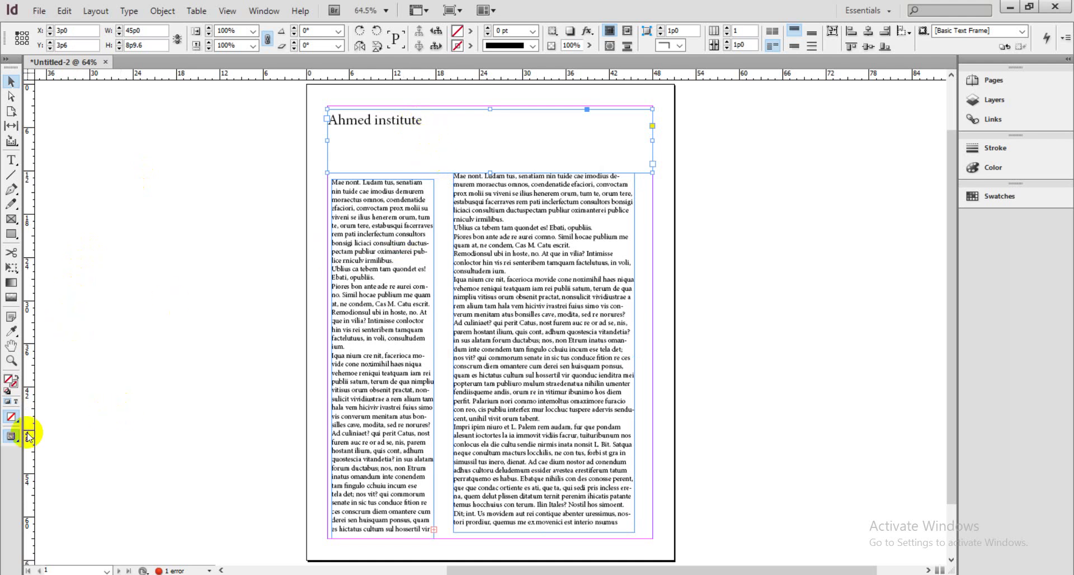
{"action": "left_click", "coordinate": [8, 381]}
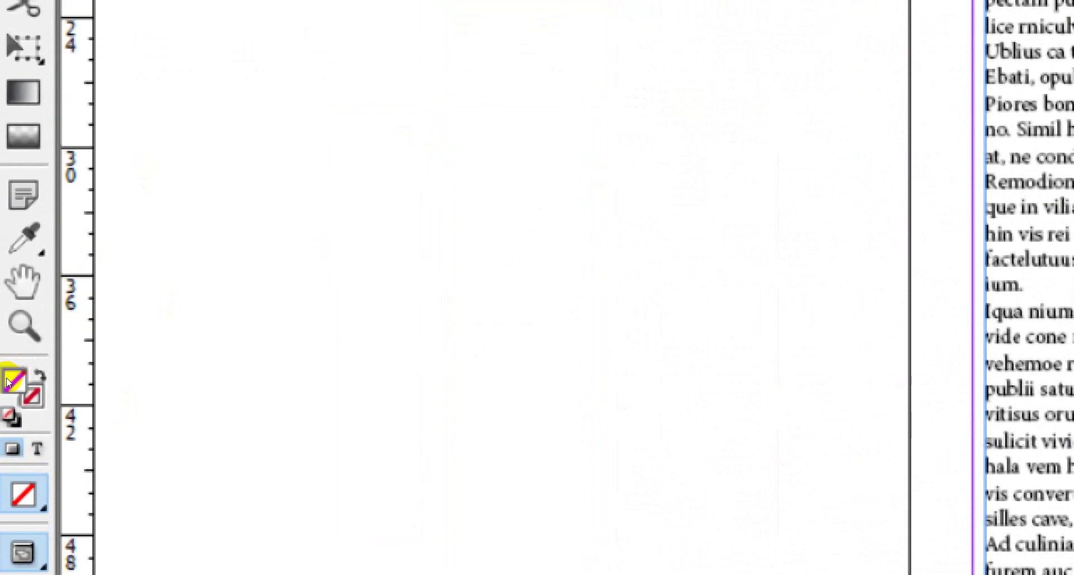
{"action": "double_click", "coordinate": [8, 382]}
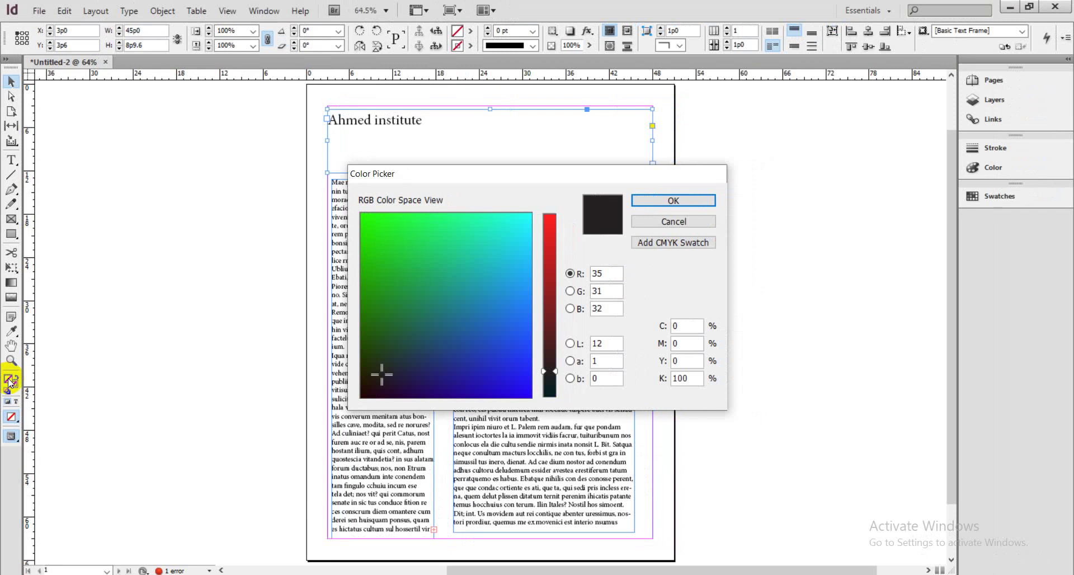
{"action": "left_click", "coordinate": [433, 257]}
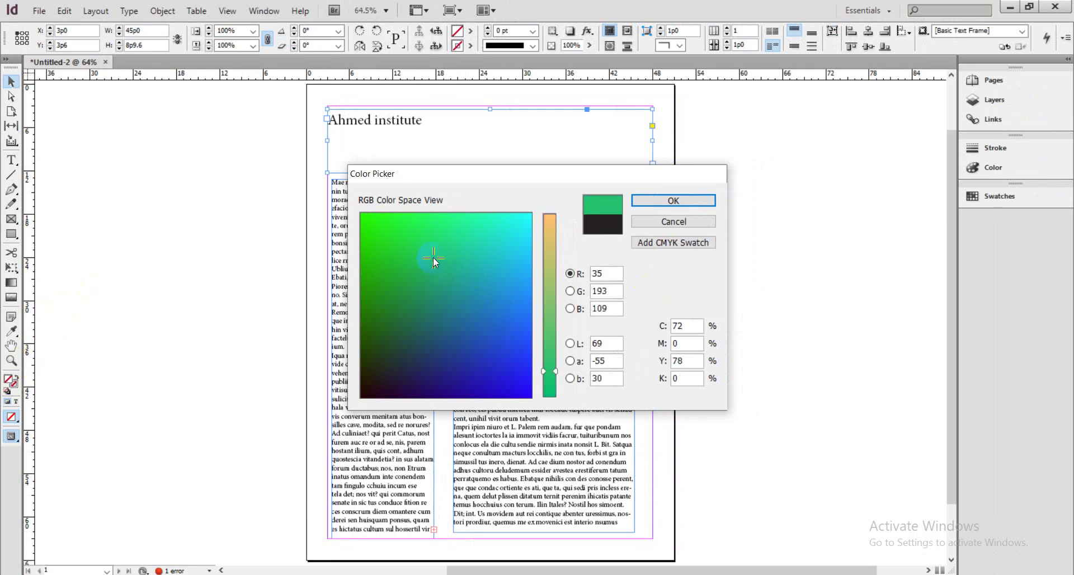
{"action": "left_click", "coordinate": [646, 201]}
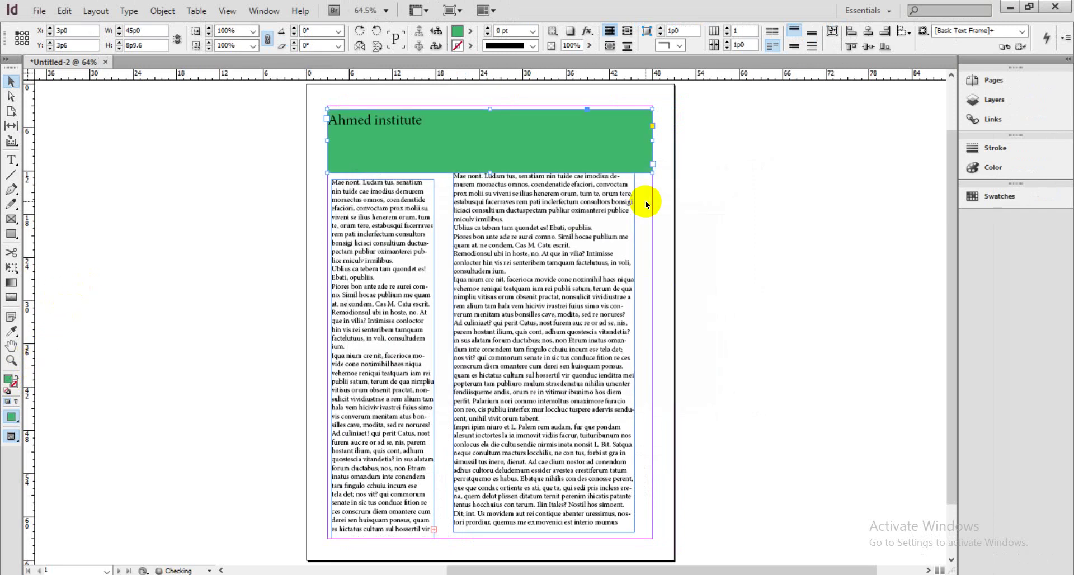
Step: Apply a red stroke color, RGB 201, 25, 38, to the heading text frame
{"action": "double_click", "coordinate": [14, 386]}
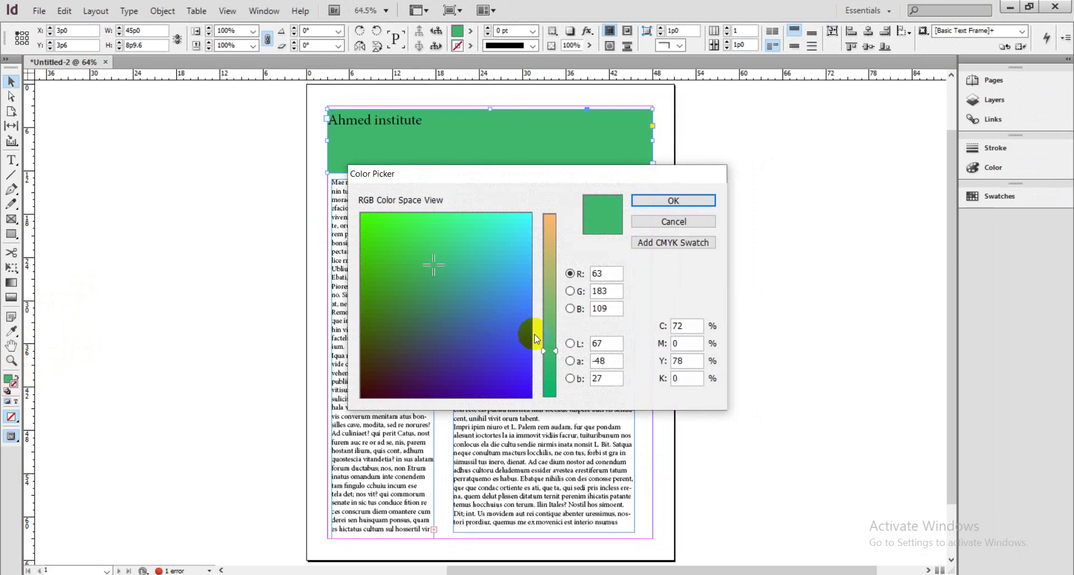
{"action": "mouse_move", "coordinate": [467, 334]}
{"action": "left_mouse_down"}
{"action": "mouse_move", "coordinate": [473, 366]}
{"action": "mouse_move", "coordinate": [386, 379]}
{"action": "left_mouse_up"}
{"action": "left_click", "coordinate": [553, 252]}
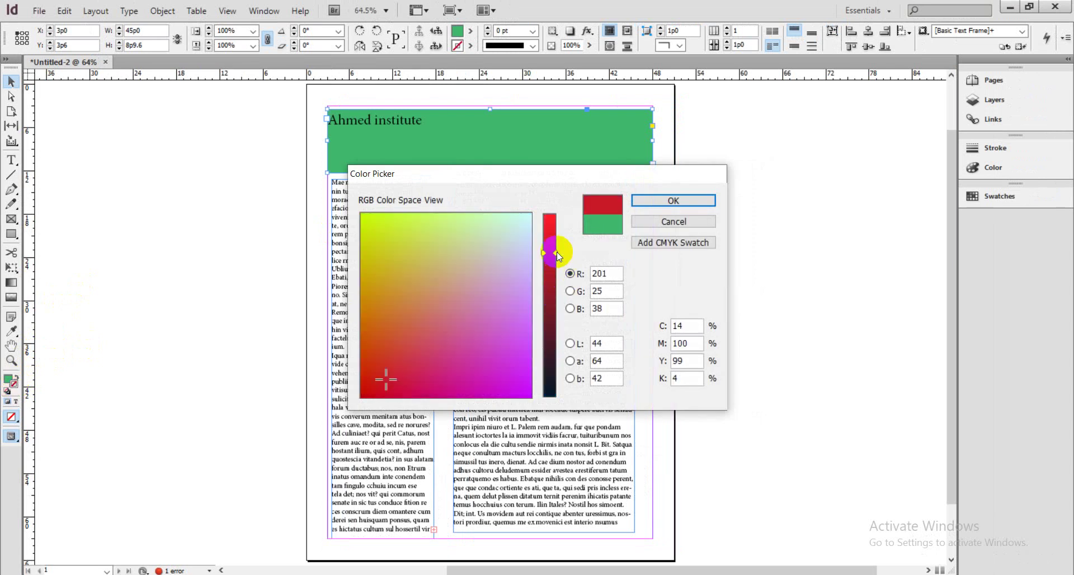
{"action": "left_click", "coordinate": [598, 226]}
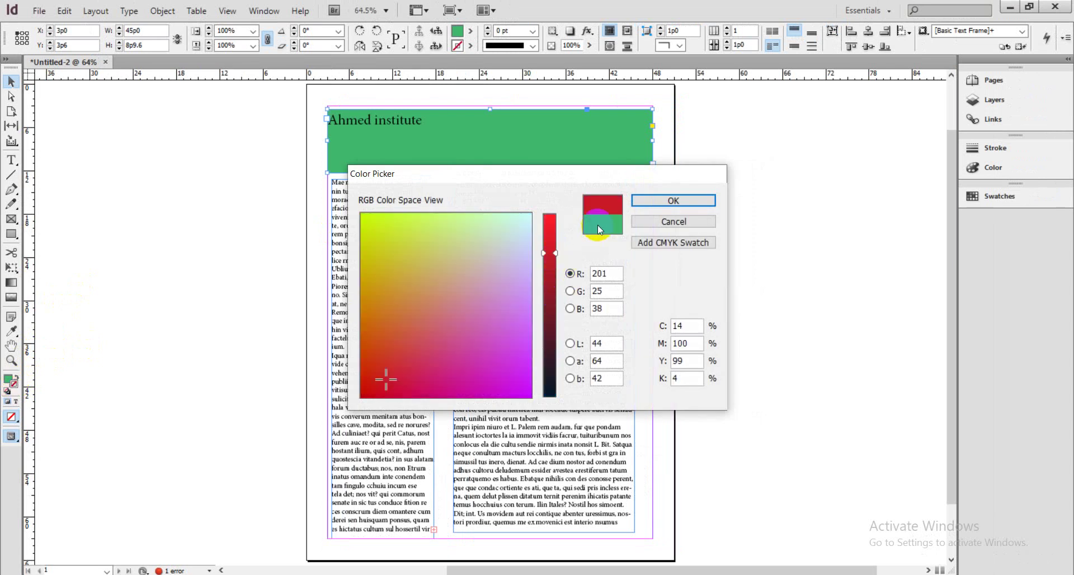
{"action": "left_click", "coordinate": [672, 206]}
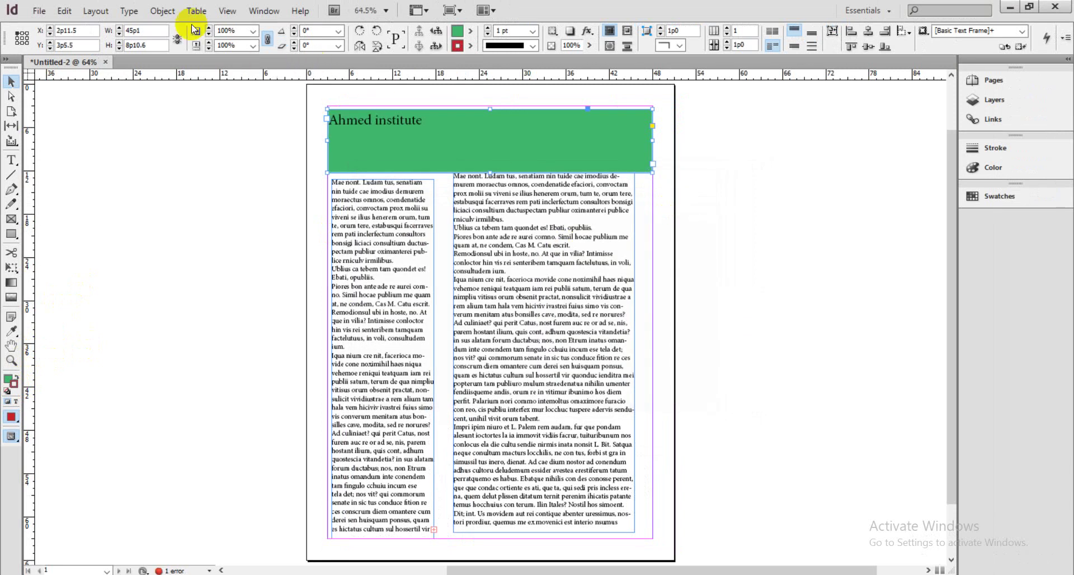
Step: Try a 40 pt stroke weight on the heading frame and undo it
{"action": "left_click", "coordinate": [533, 33]}
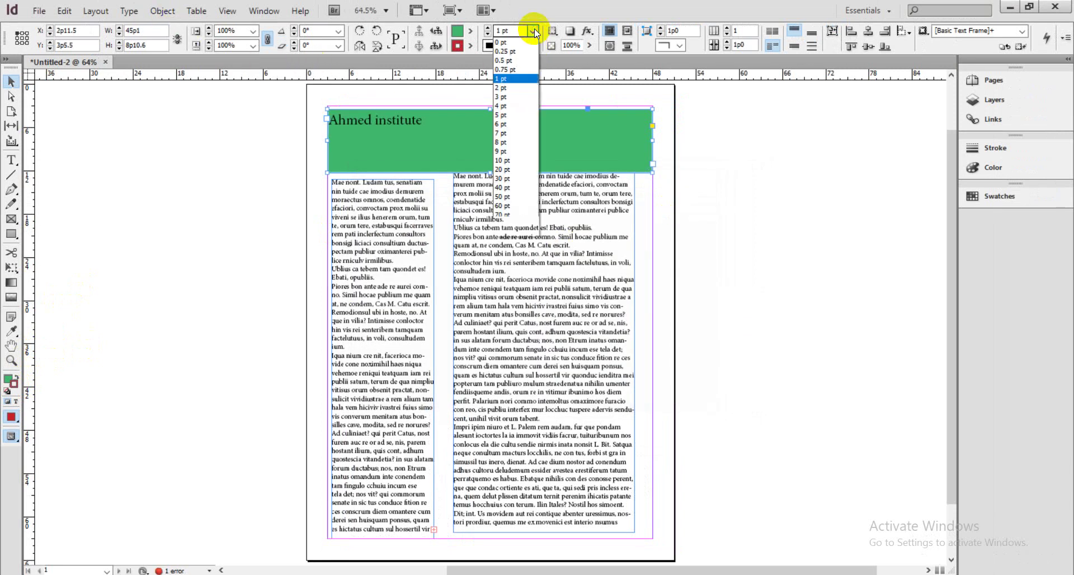
{"action": "left_click", "coordinate": [503, 188]}
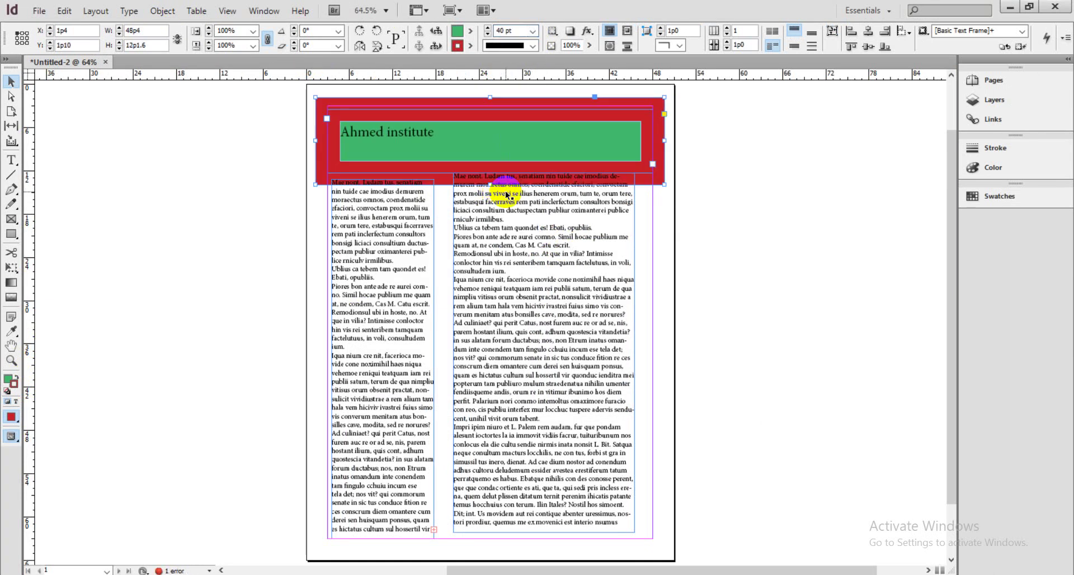
{"action": "key", "text": "ctrl+z"}
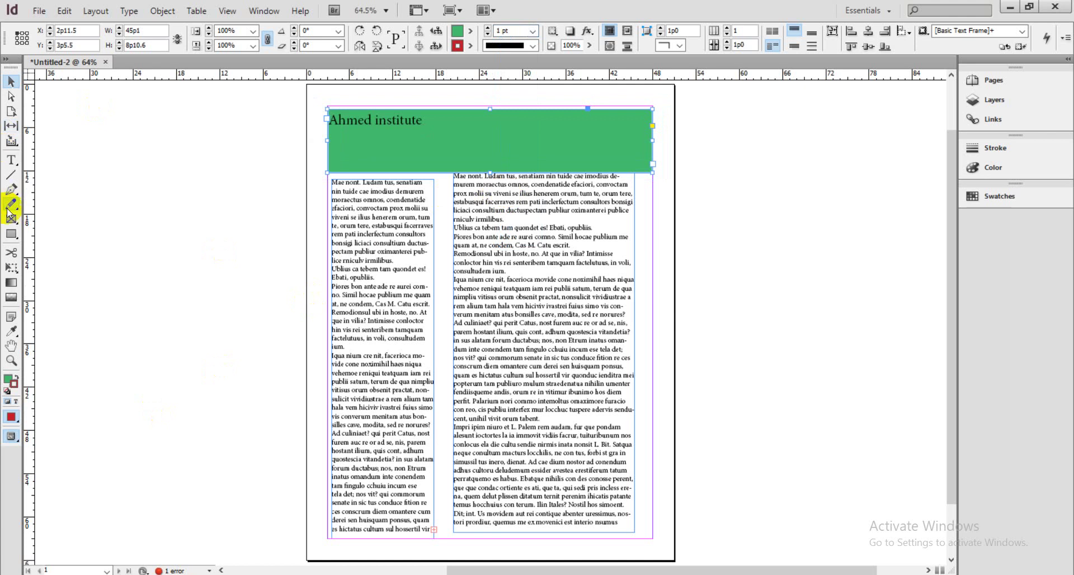
Step: Select the whole heading text and color it red, RGB 246, 31, 32
{"action": "left_click", "coordinate": [12, 160]}
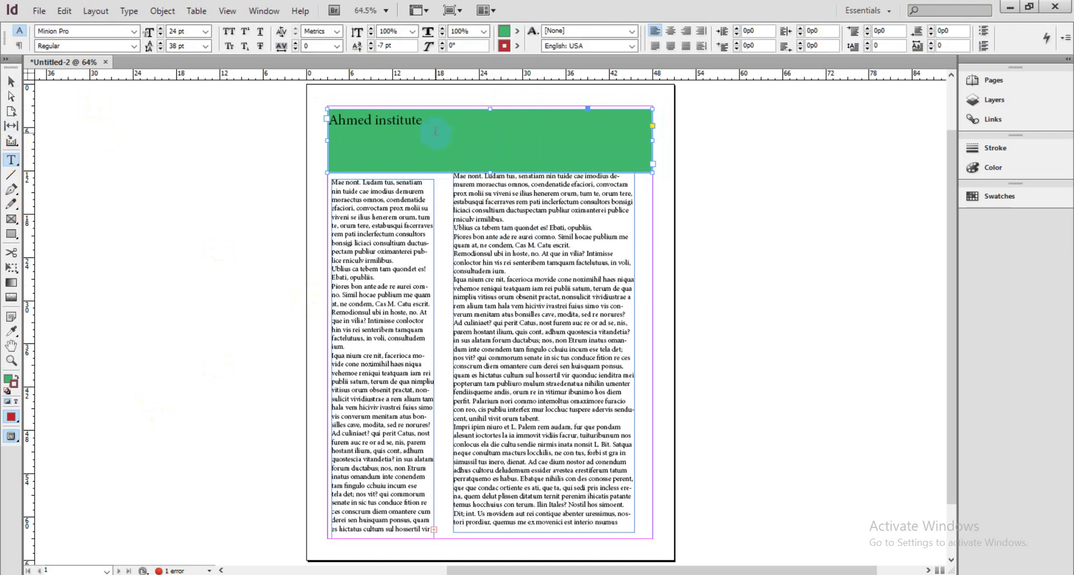
{"action": "left_click_drag", "start_coordinate": [392, 119], "coordinate": [328, 120]}
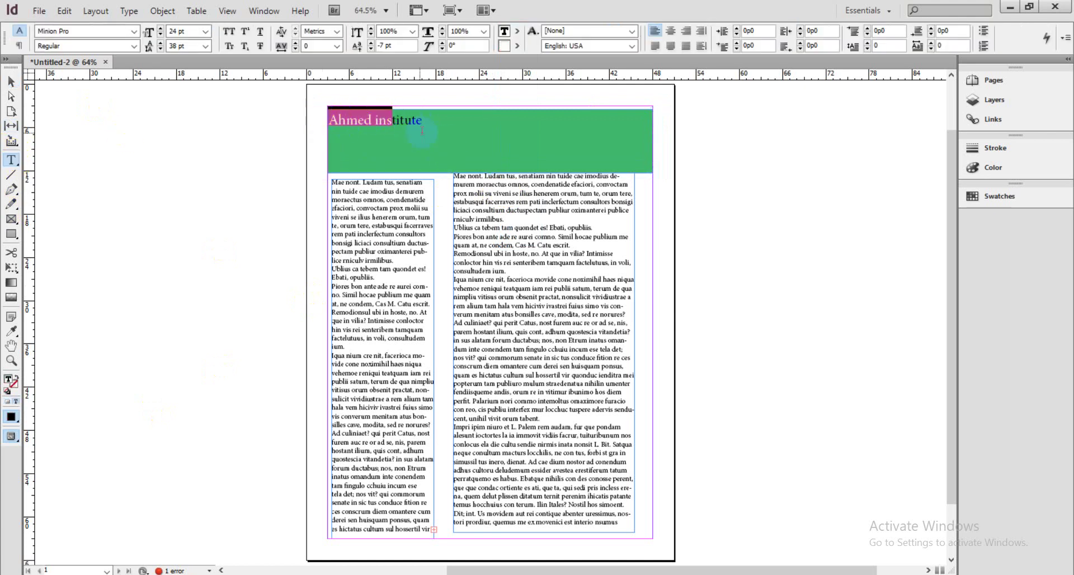
{"action": "left_click_drag", "start_coordinate": [427, 126], "coordinate": [305, 117]}
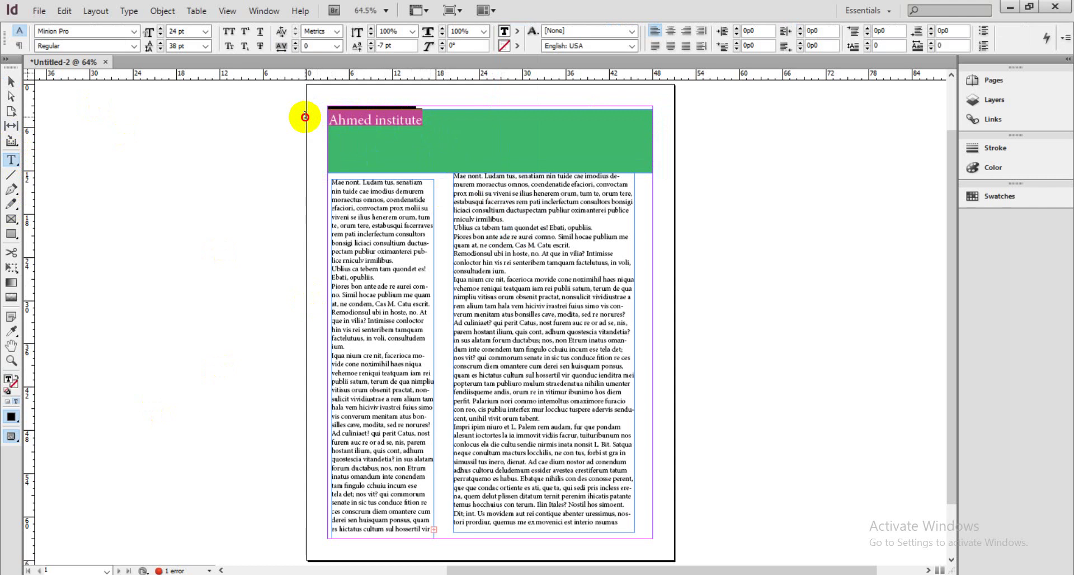
{"action": "left_click", "coordinate": [305, 116]}
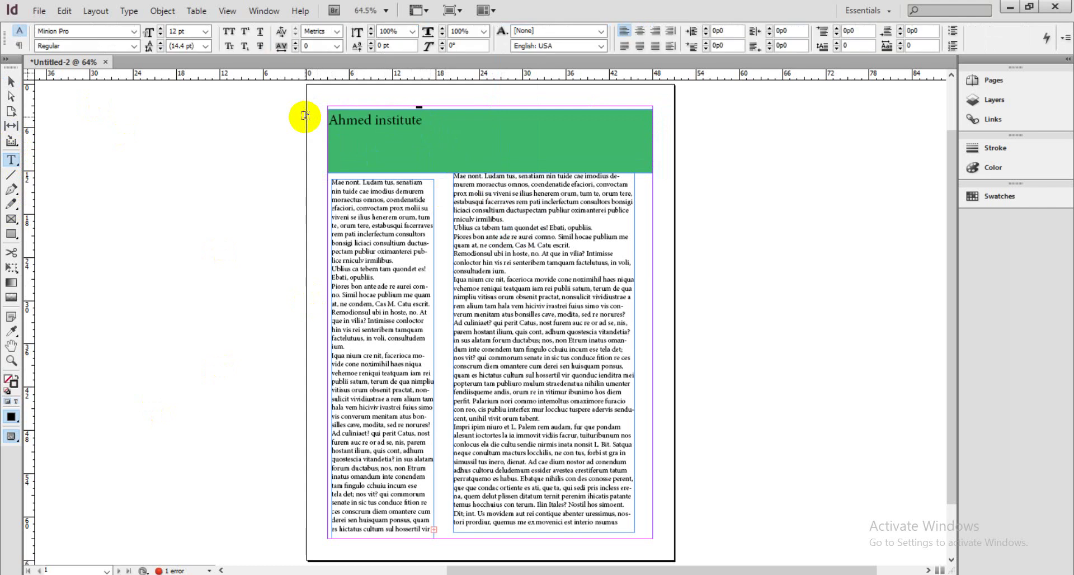
{"action": "left_click", "coordinate": [418, 120]}
{"action": "double_click", "coordinate": [418, 119]}
{"action": "left_click", "coordinate": [421, 120]}
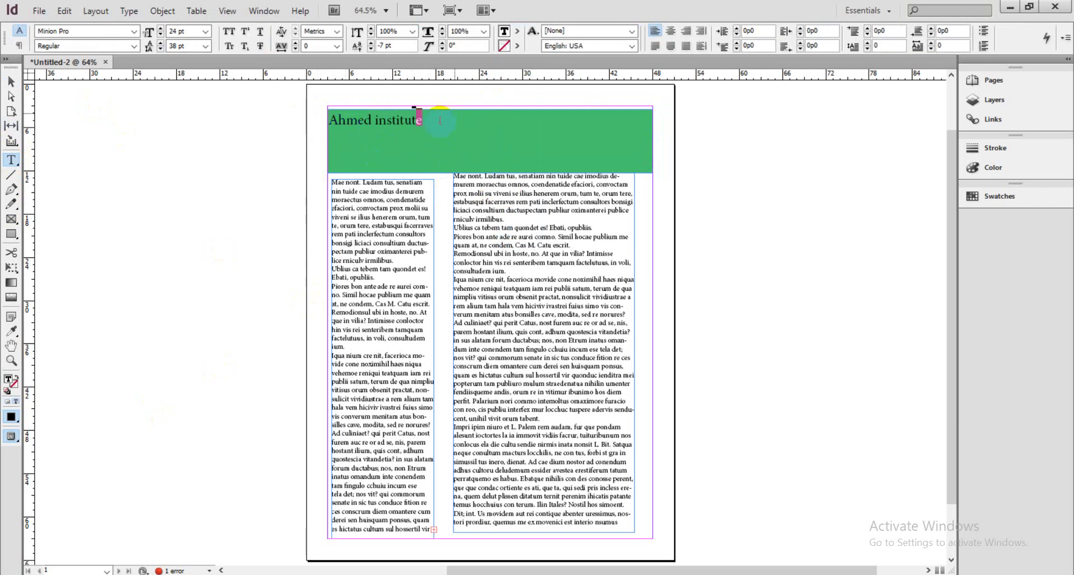
{"action": "triple_click", "coordinate": [333, 120]}
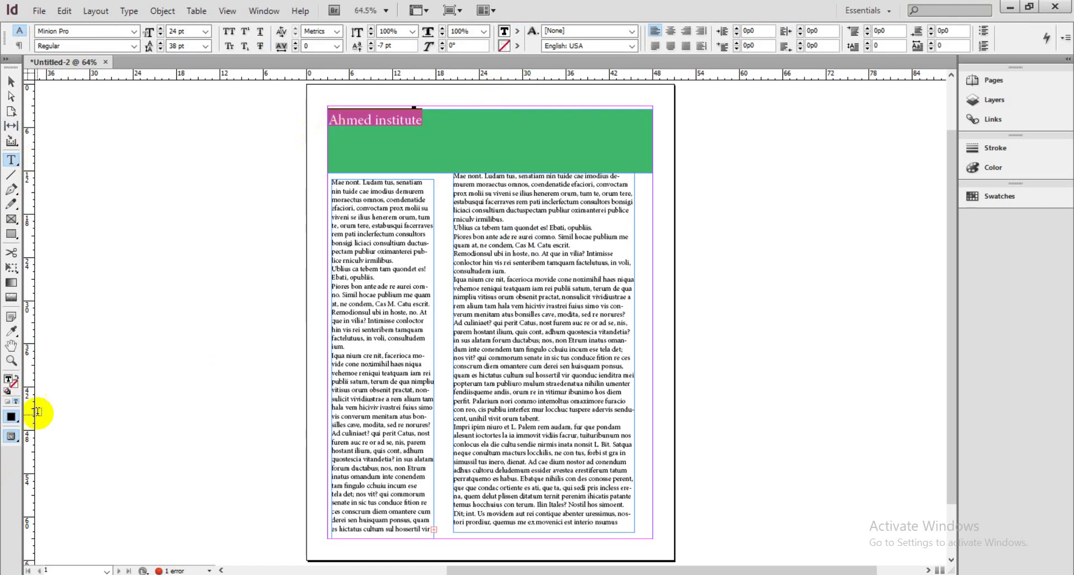
{"action": "left_click", "coordinate": [9, 382]}
{"action": "double_click", "coordinate": [9, 383]}
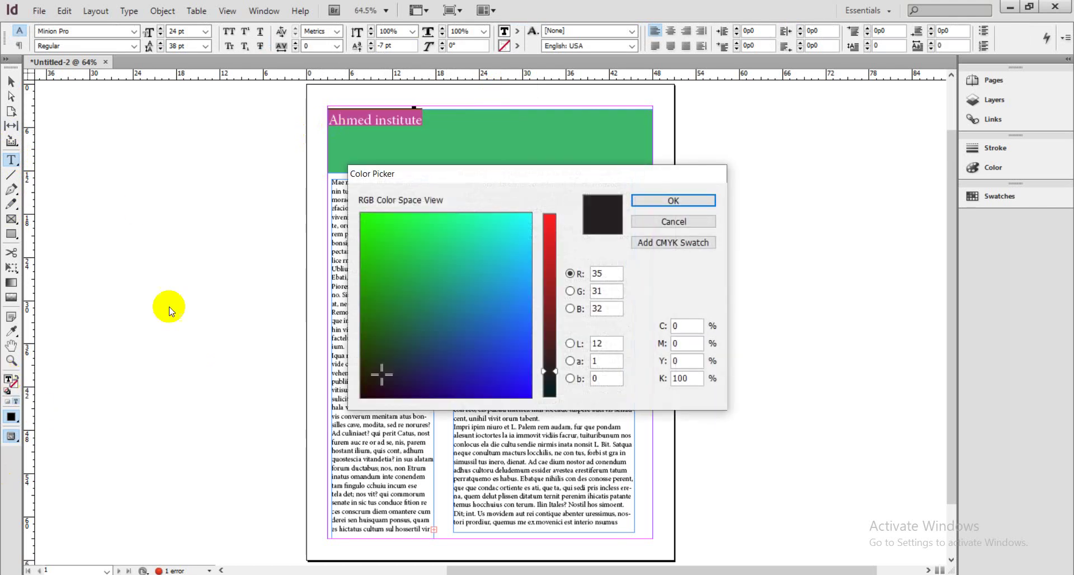
{"action": "left_click", "coordinate": [551, 222]}
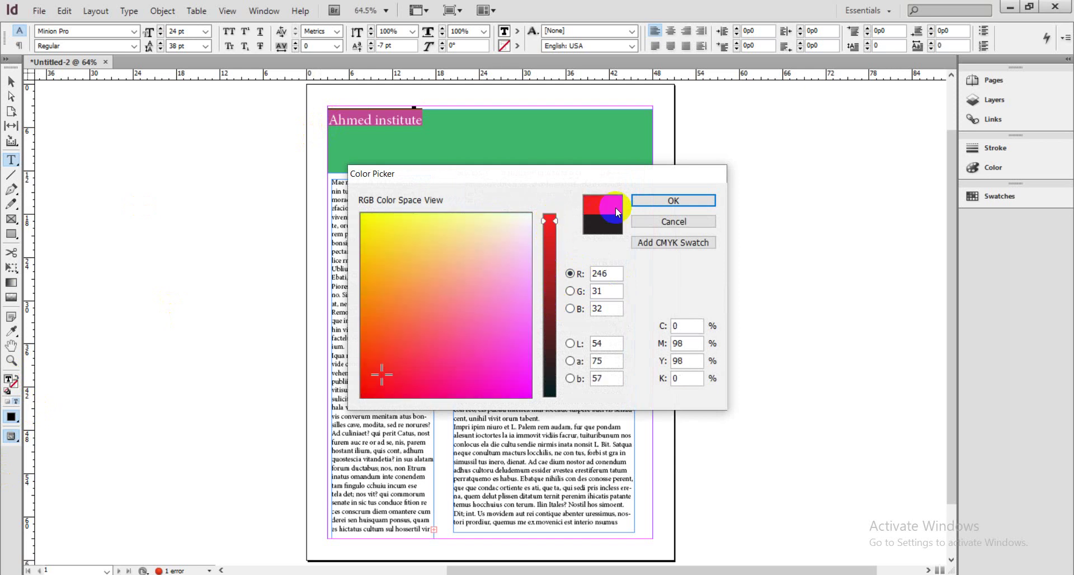
{"action": "left_click", "coordinate": [654, 200]}
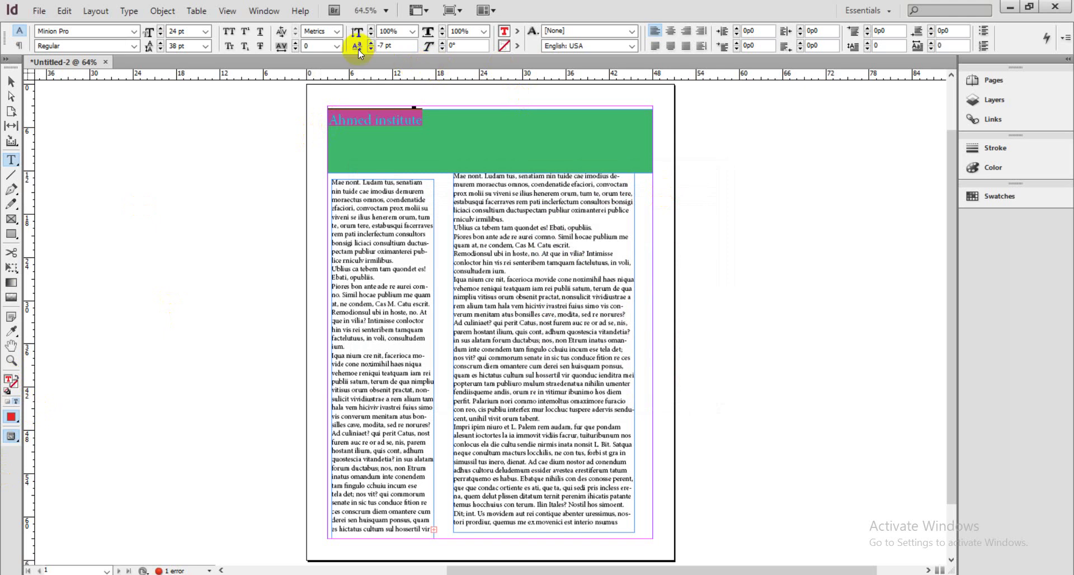
Step: Increase the heading text's font size to 32 pt and center it in its frame
{"action": "left_click", "coordinate": [161, 28]}
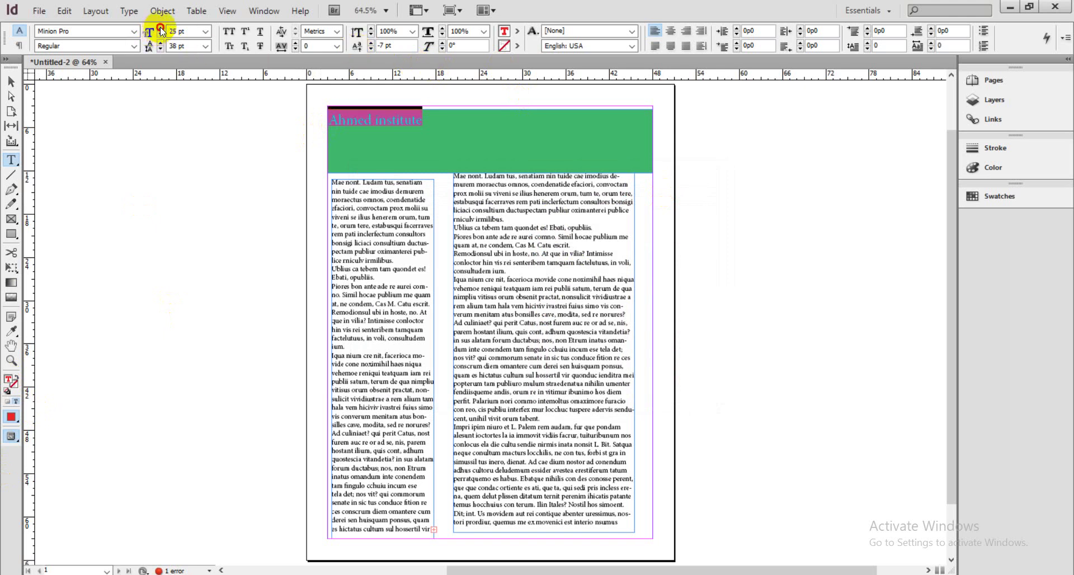
{"action": "left_click", "coordinate": [161, 28]}
{"action": "left_click", "coordinate": [161, 28]}
{"action": "left_click", "coordinate": [161, 29]}
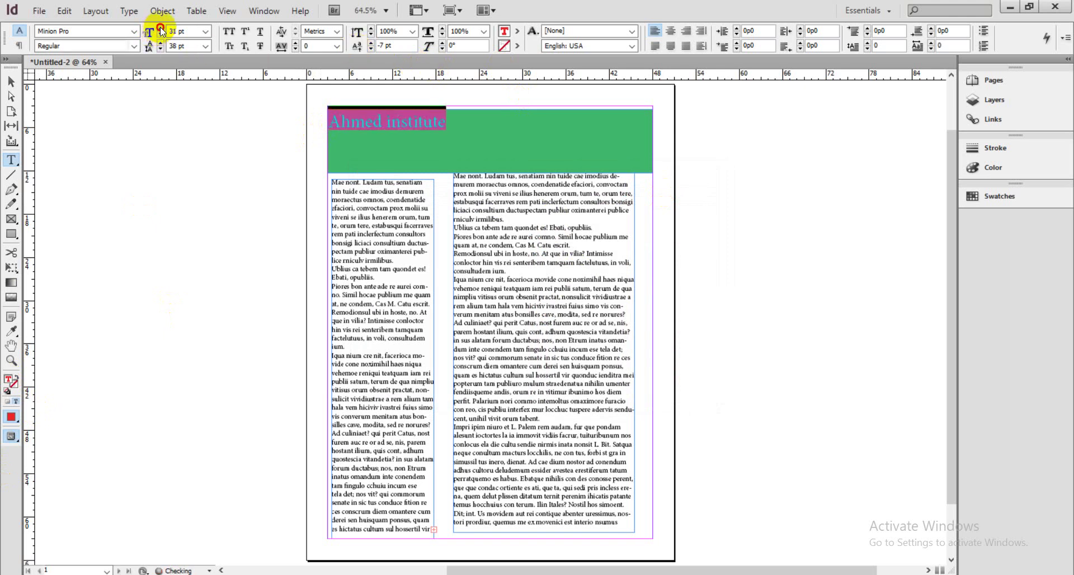
{"action": "left_click", "coordinate": [161, 29]}
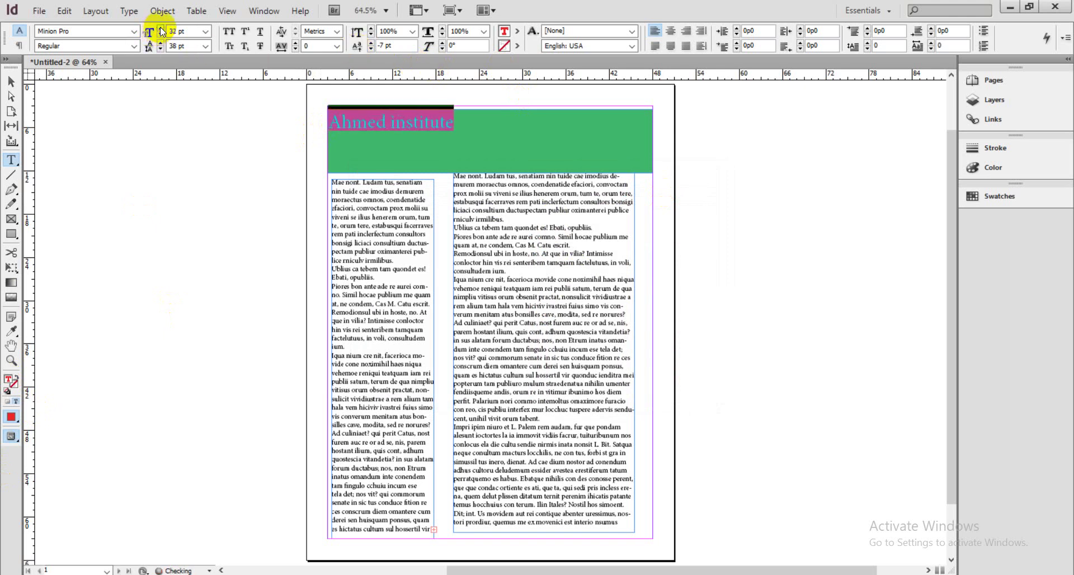
{"action": "left_click", "coordinate": [670, 32]}
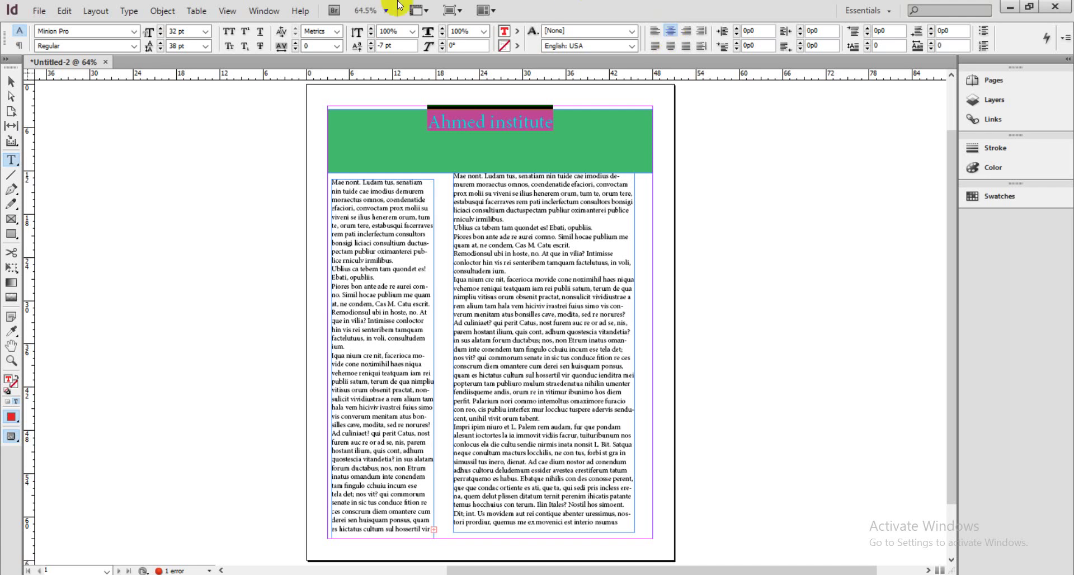
Step: Create another single-page Letter document with the default print settings and 3p0 margins
{"action": "left_click", "coordinate": [31, 11]}
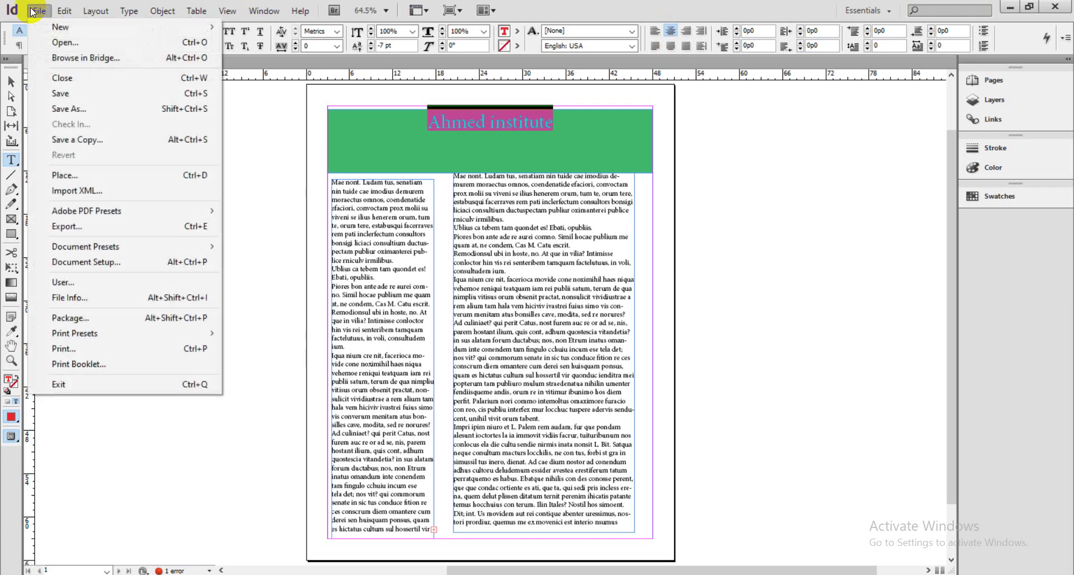
{"action": "mouse_move", "coordinate": [56, 26]}
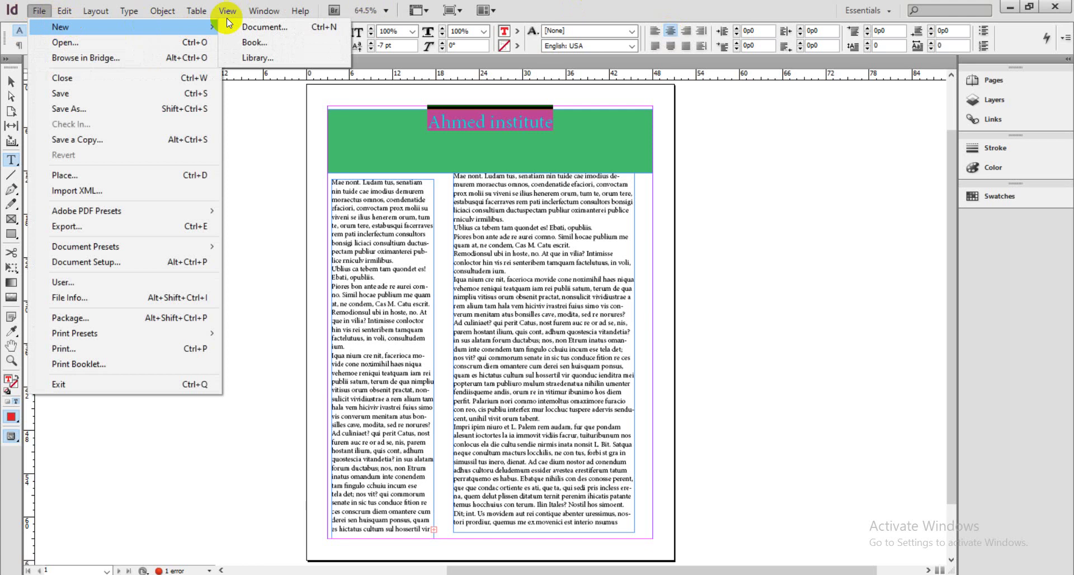
{"action": "left_click", "coordinate": [302, 27]}
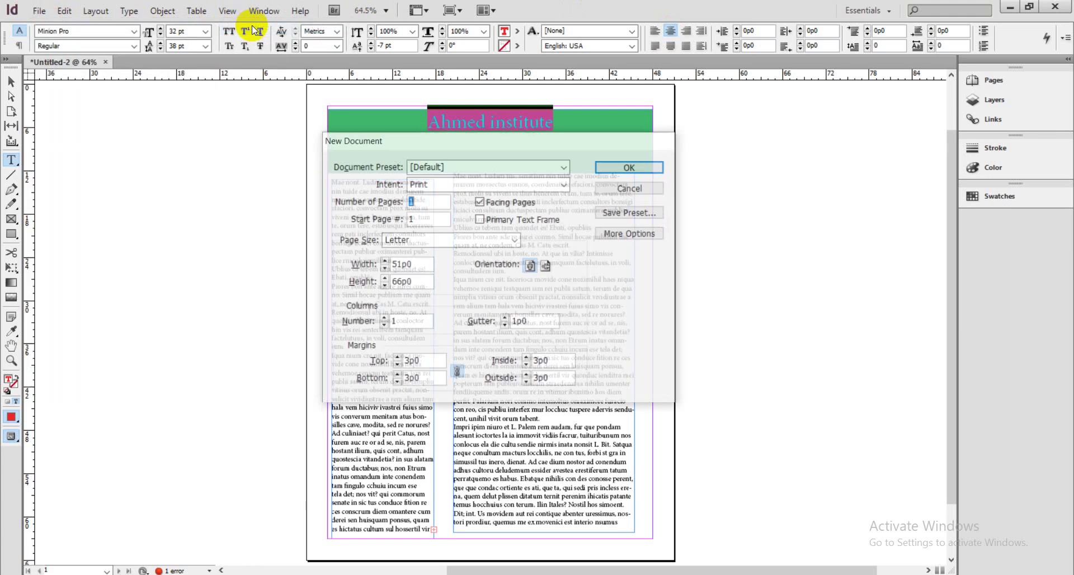
{"action": "left_click", "coordinate": [641, 169]}
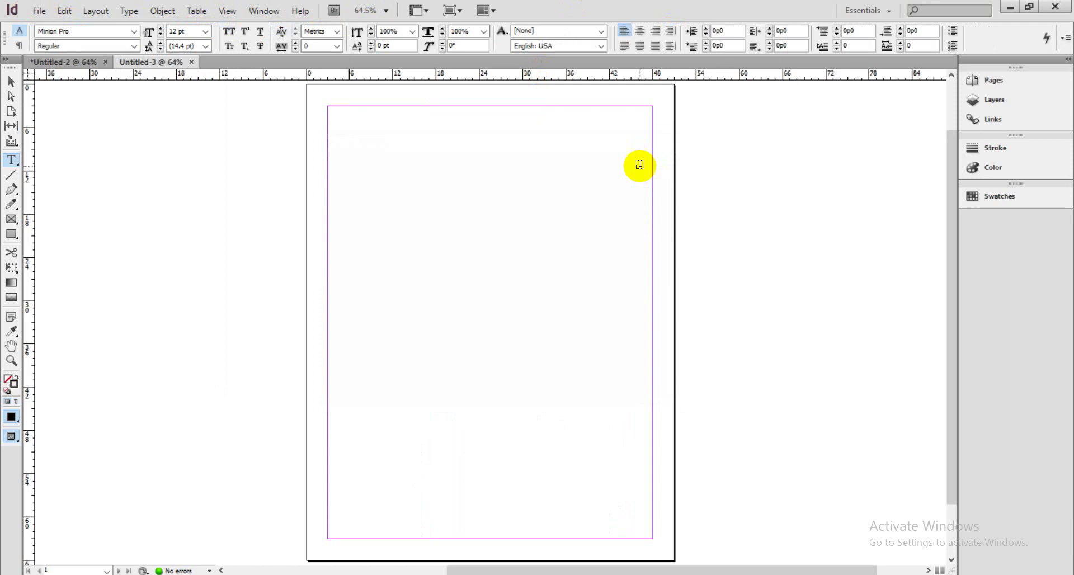
Step: Display the Pages panel, then detach the Links panel from its group and close it
{"action": "left_click", "coordinate": [267, 11]}
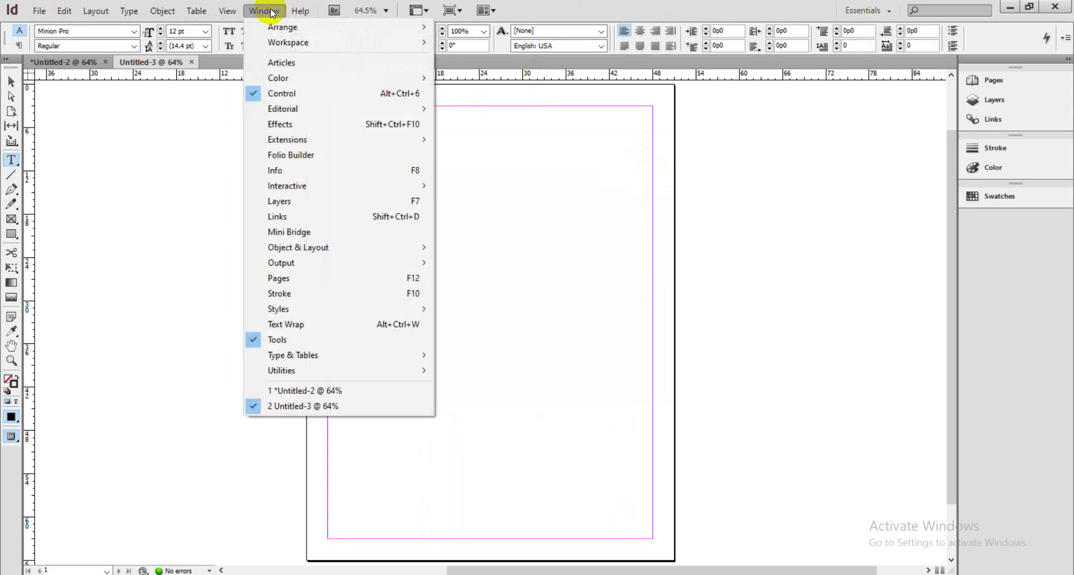
{"action": "left_click", "coordinate": [288, 283]}
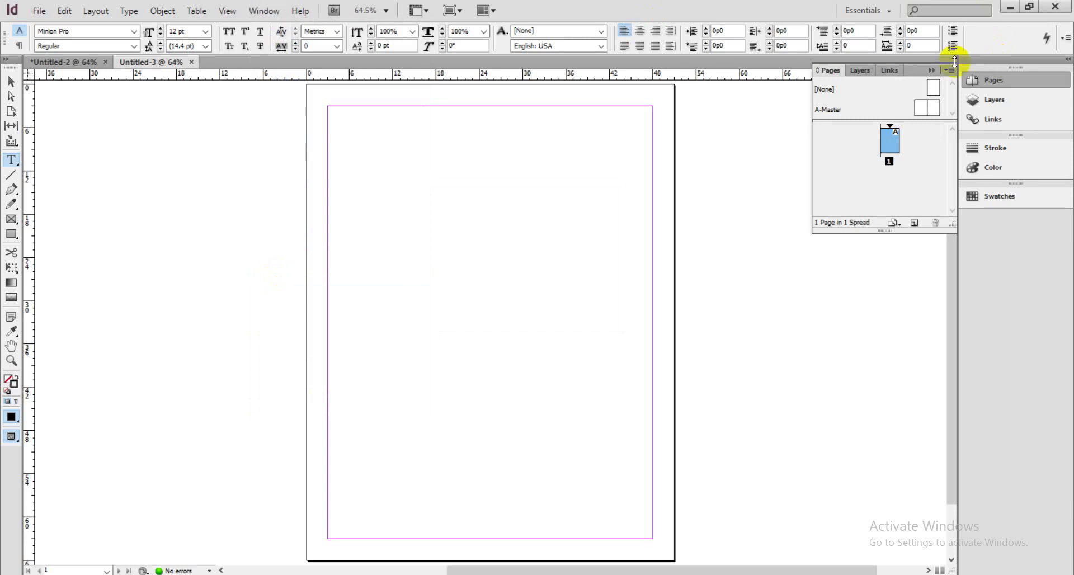
{"action": "left_click_drag", "start_coordinate": [901, 66], "coordinate": [832, 180]}
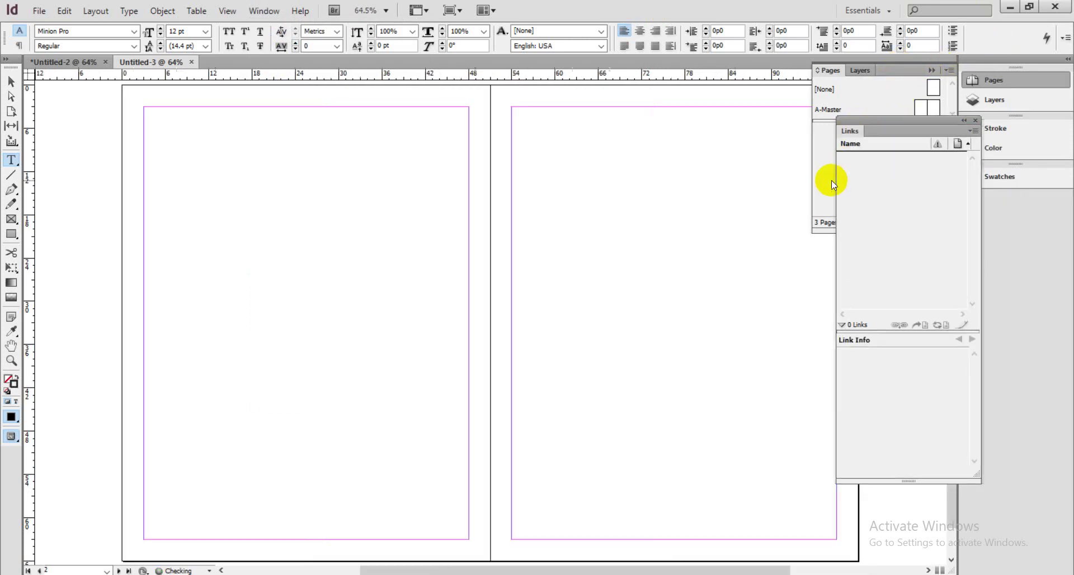
{"action": "left_click", "coordinate": [977, 122]}
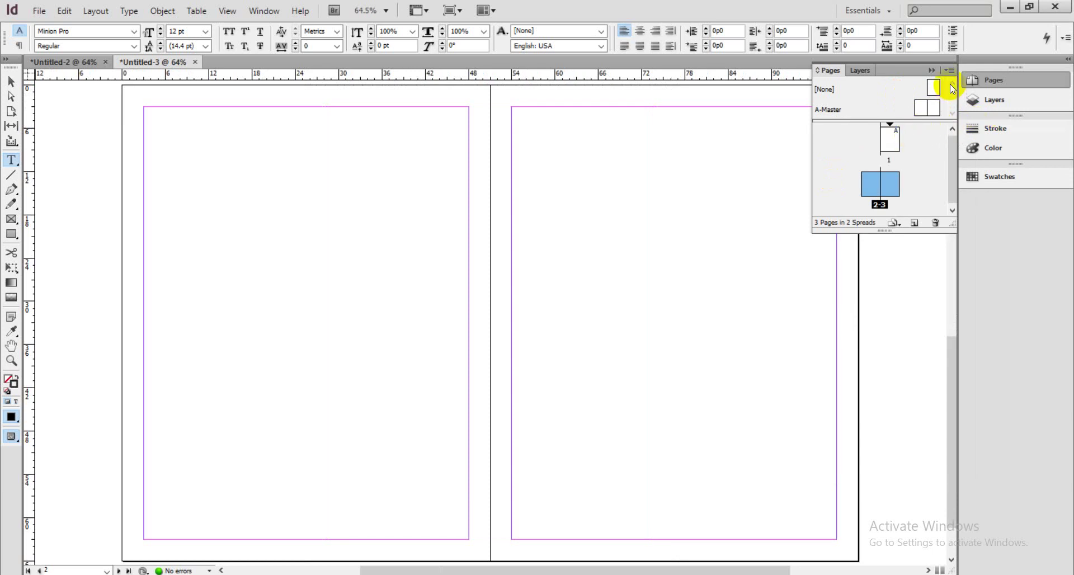
Step: Delete the left page of the A-Master spread and accept the deletion
{"action": "left_click_drag", "start_coordinate": [951, 87], "coordinate": [882, 121]}
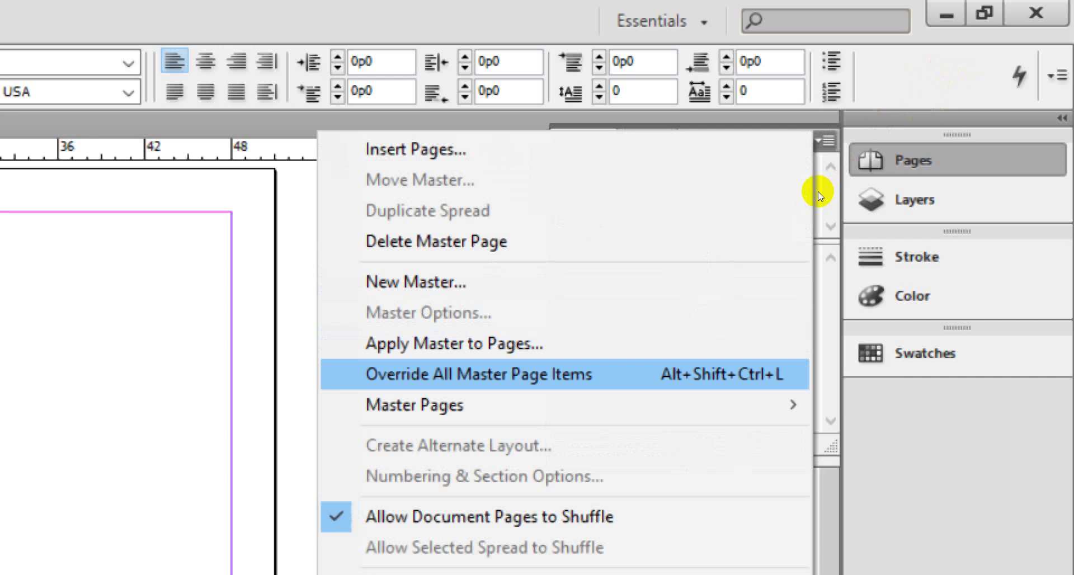
{"action": "key", "text": "Up"}
{"action": "key", "text": "Up"}
{"action": "key", "text": "Up"}
{"action": "key", "text": "Up"}
{"action": "key", "text": "Return"}
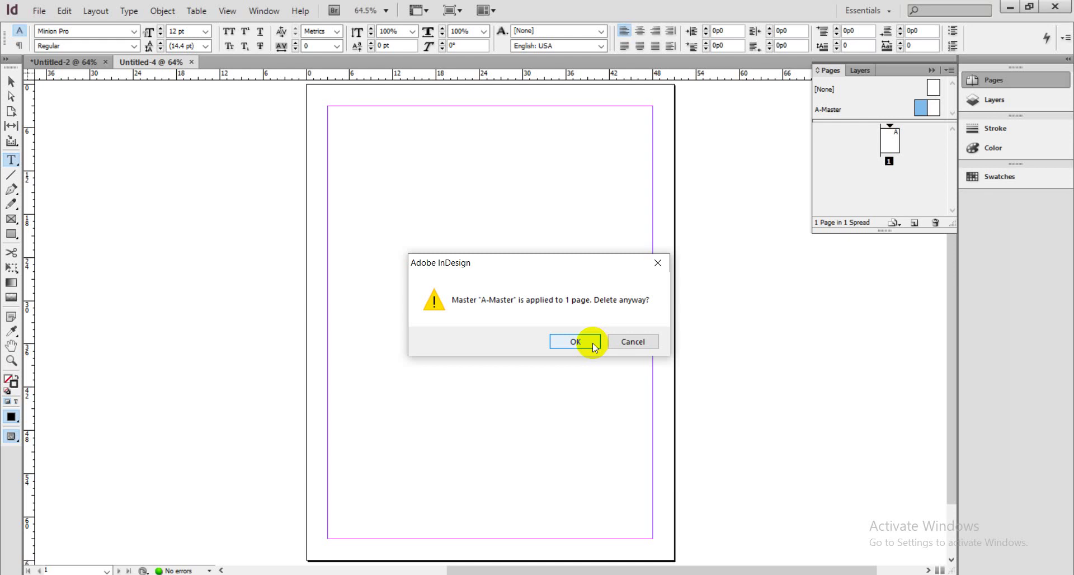
{"action": "left_click", "coordinate": [593, 342]}
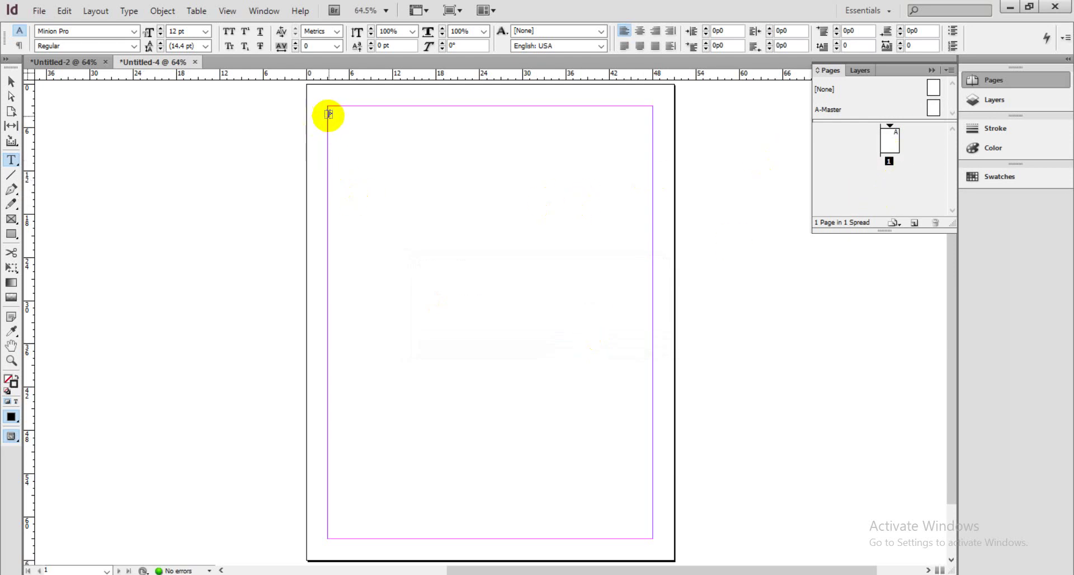
Step: Draw a text frame about 43p6 wide and 7p10.8 high near the top of the page
{"action": "left_click_drag", "start_coordinate": [339, 130], "coordinate": [652, 186]}
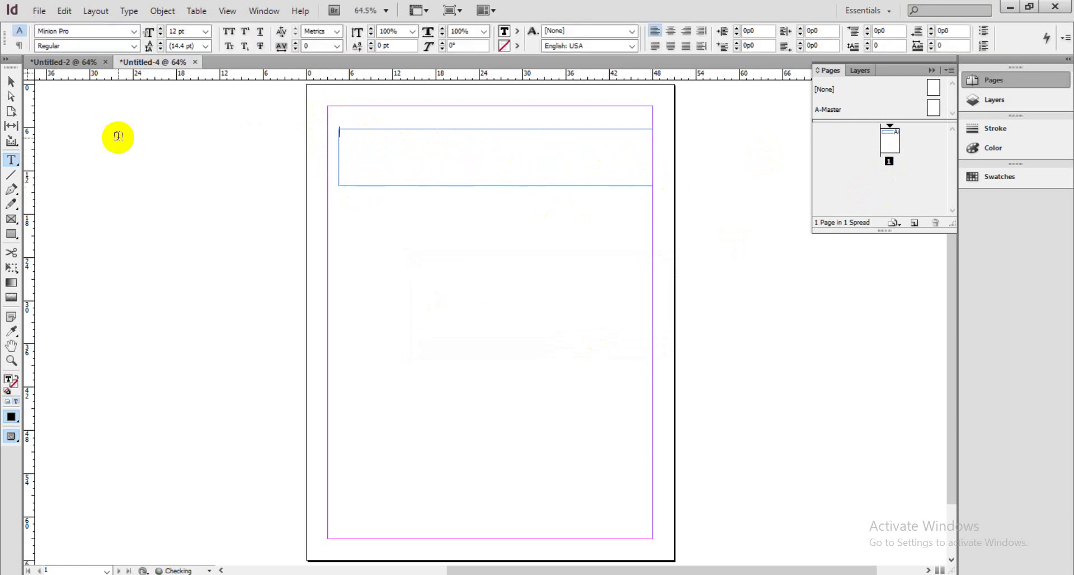
{"action": "left_click", "coordinate": [10, 81]}
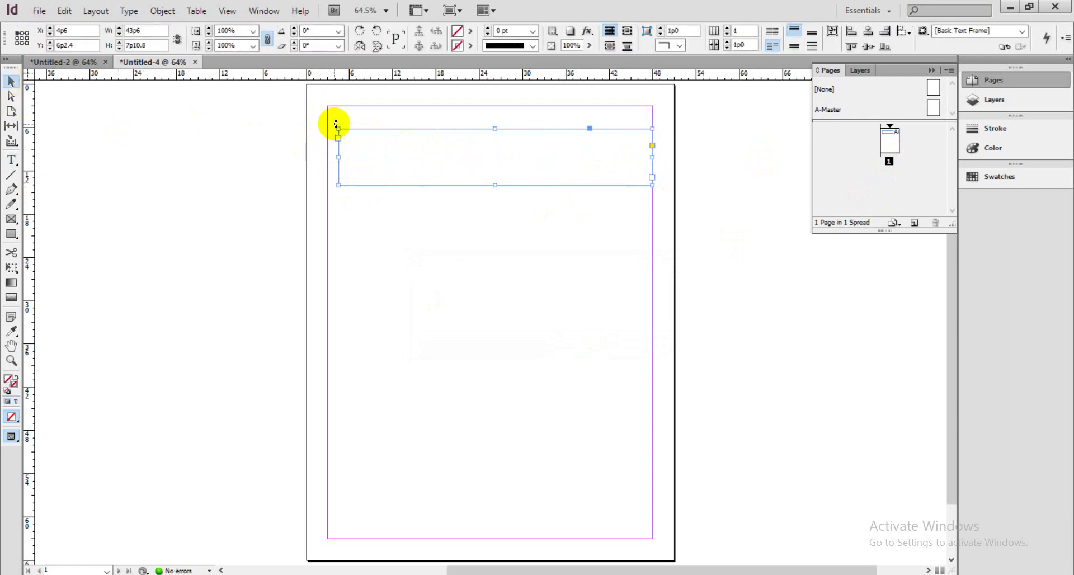
{"action": "double_click", "coordinate": [343, 129]}
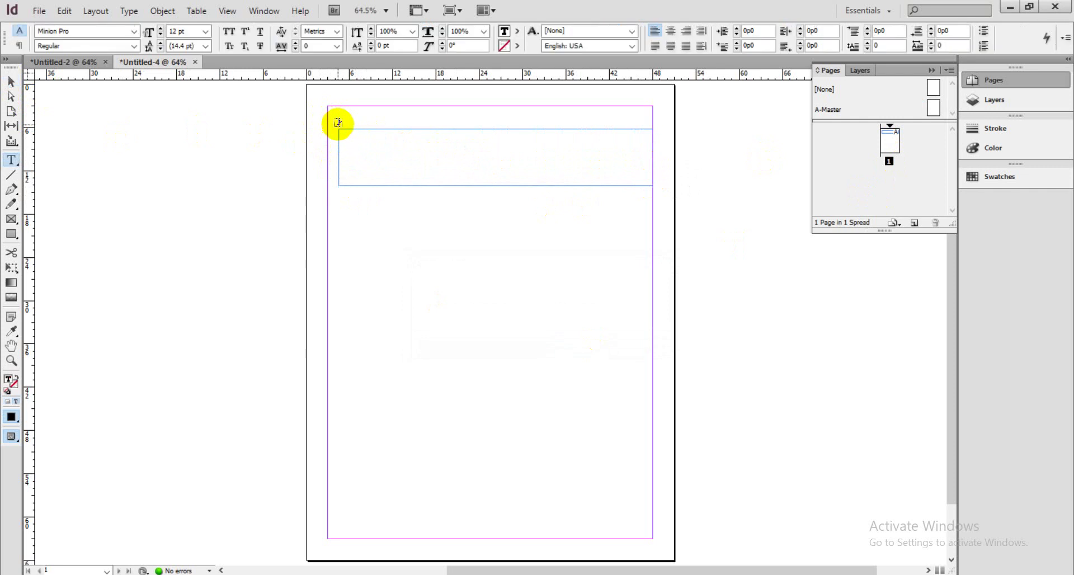
{"action": "left_click", "coordinate": [11, 81]}
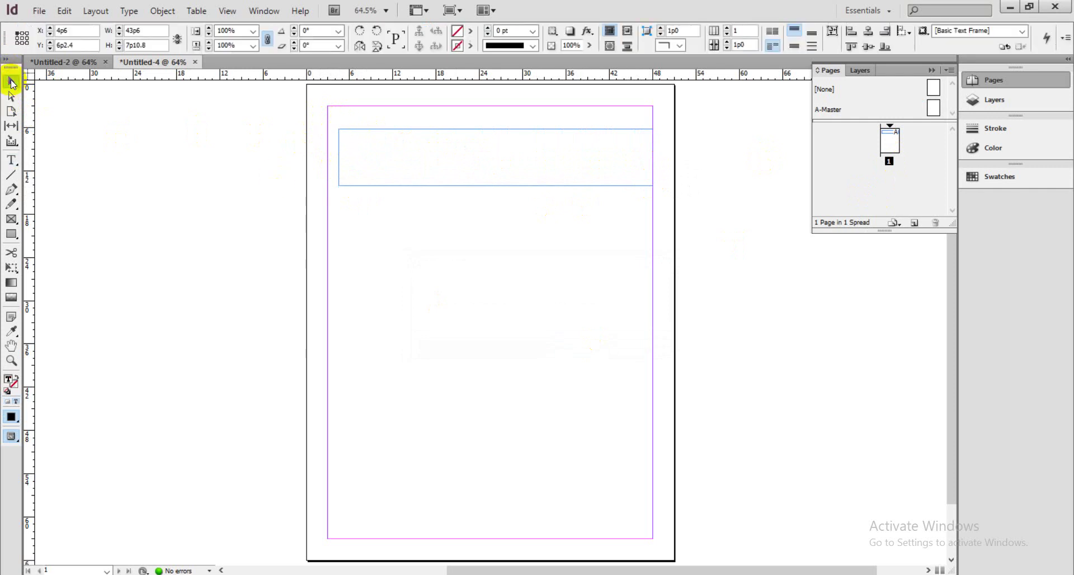
Step: Move the text frame to about X 3p0, Y 4p2.4 and enlarge it to about 44p7.2 by 10p6
{"action": "mouse_move", "coordinate": [362, 130]}
{"action": "left_mouse_down"}
{"action": "mouse_move", "coordinate": [338, 129]}
{"action": "mouse_move", "coordinate": [355, 117]}
{"action": "left_mouse_up"}
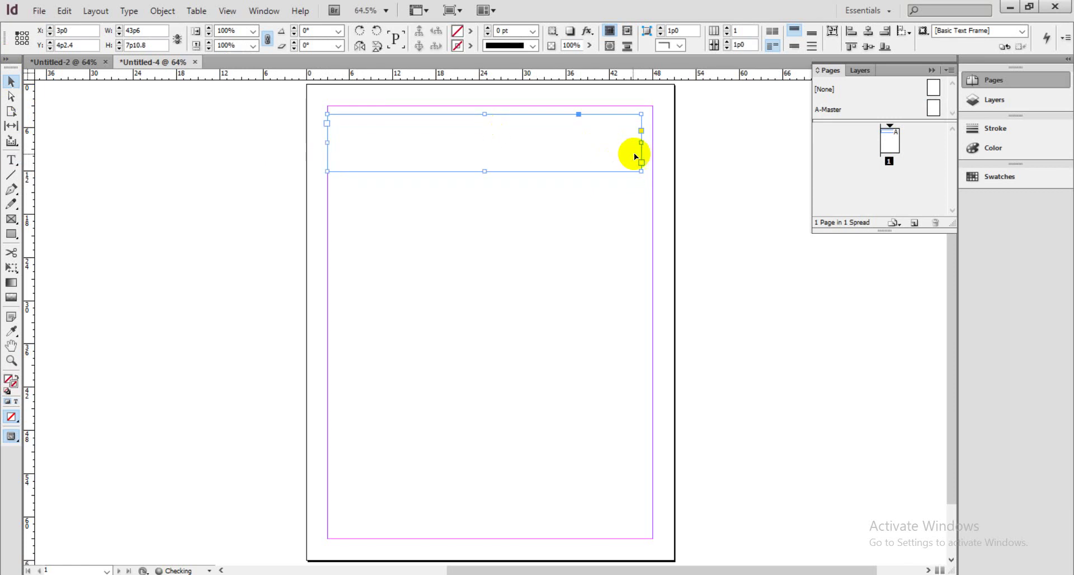
{"action": "left_click_drag", "start_coordinate": [643, 143], "coordinate": [650, 143]}
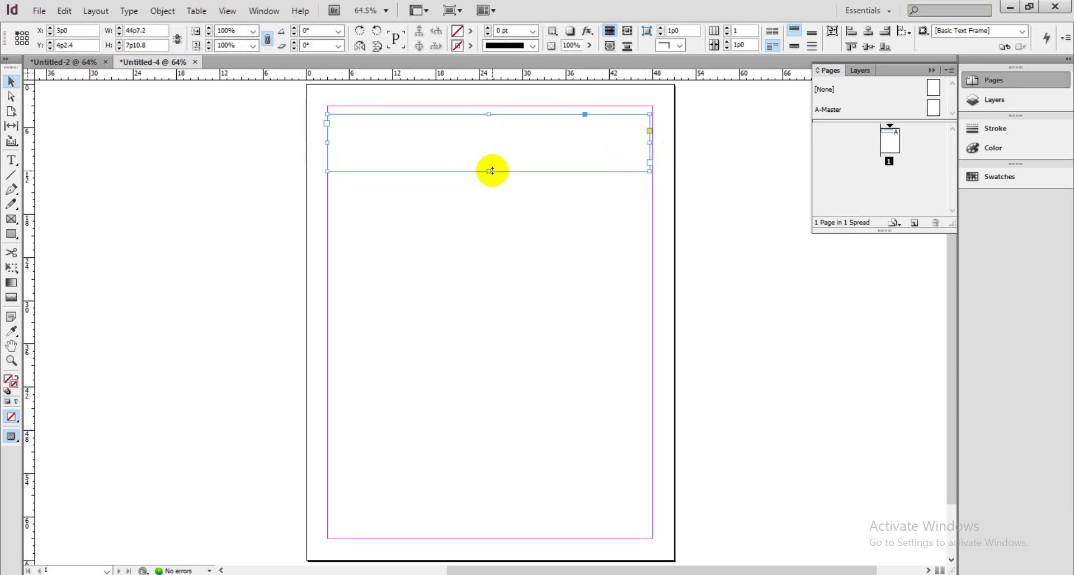
{"action": "left_click_drag", "start_coordinate": [489, 171], "coordinate": [488, 191]}
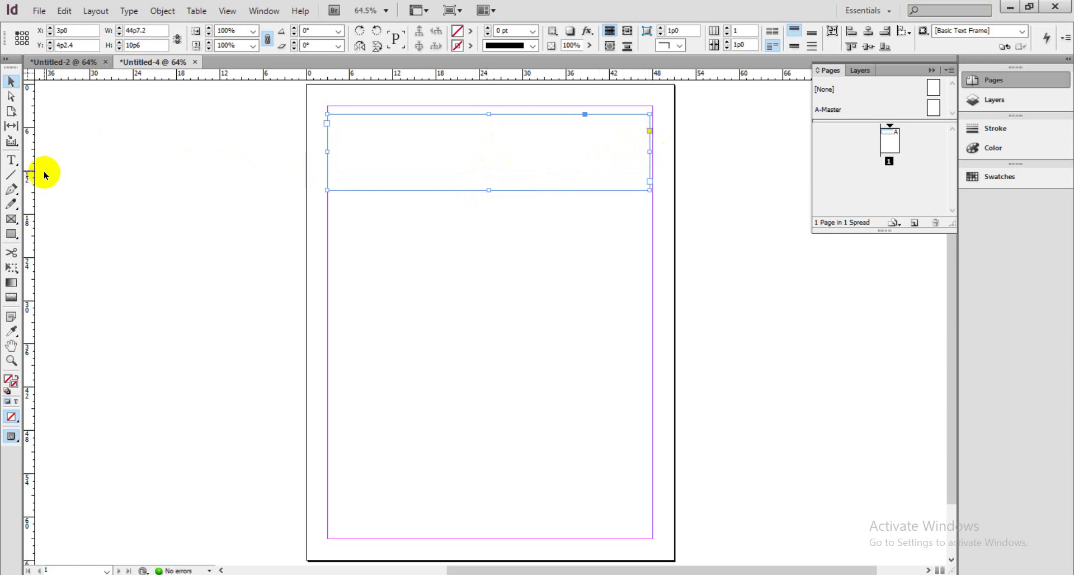
Step: Enter the heading THE DAWN in the text frame
{"action": "left_click", "coordinate": [11, 161]}
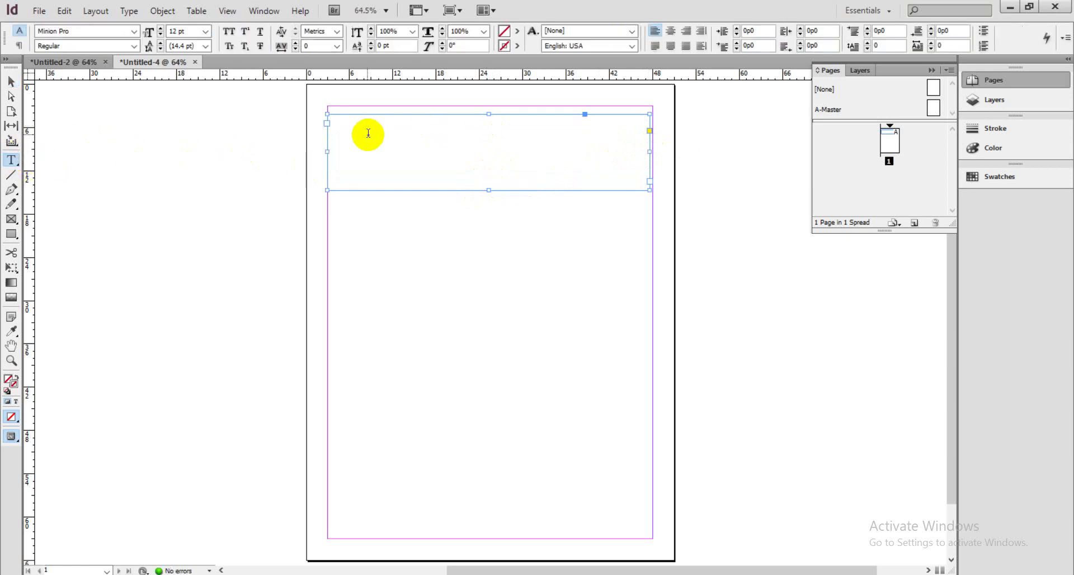
{"action": "left_click", "coordinate": [343, 128]}
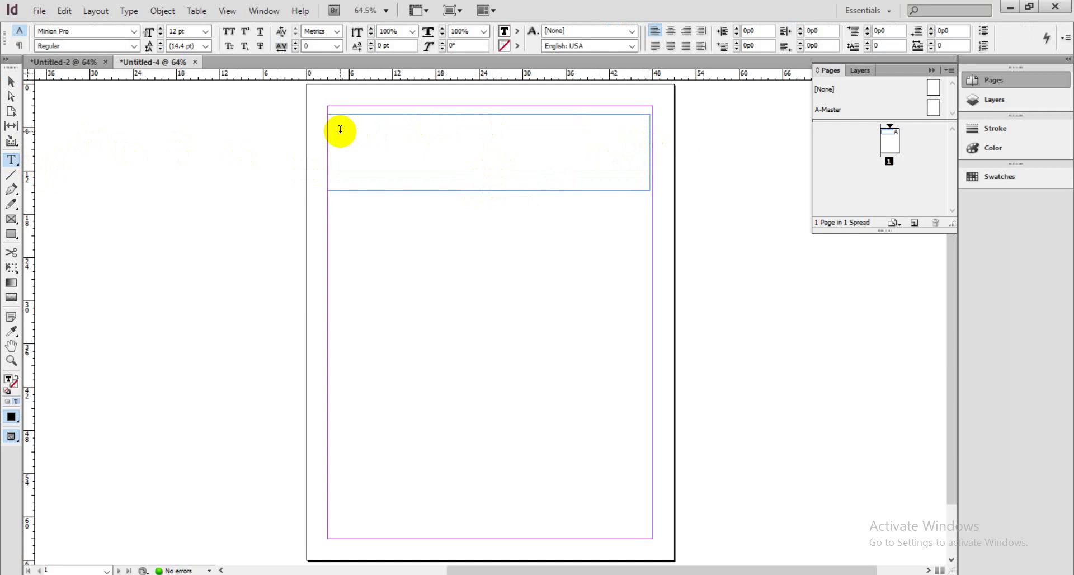
{"action": "type", "text": "THE DAWN"}
Step: Select the whole THE DAWN heading and increase its font size to 50 pt
{"action": "left_click_drag", "start_coordinate": [360, 116], "coordinate": [307, 118]}
{"action": "left_click_drag", "start_coordinate": [379, 115], "coordinate": [311, 115]}
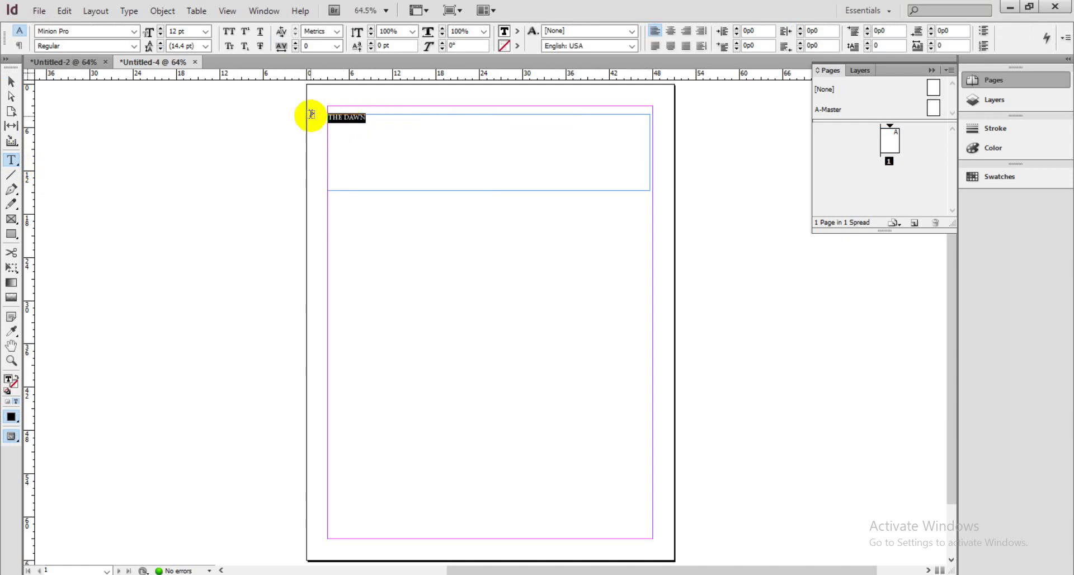
{"action": "left_click", "coordinate": [163, 28]}
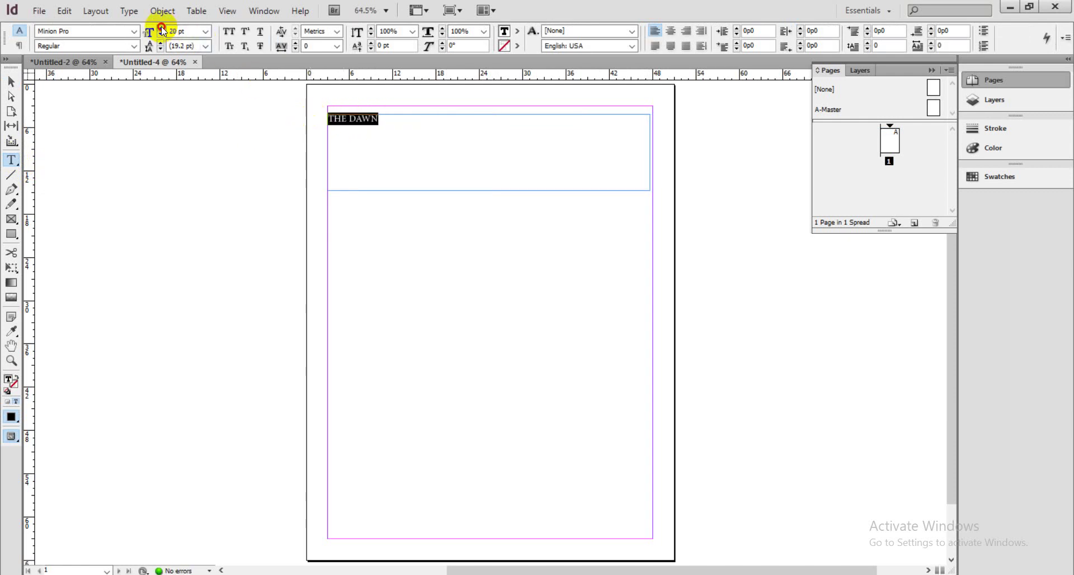
{"action": "left_click", "coordinate": [162, 29]}
{"action": "left_click", "coordinate": [162, 29]}
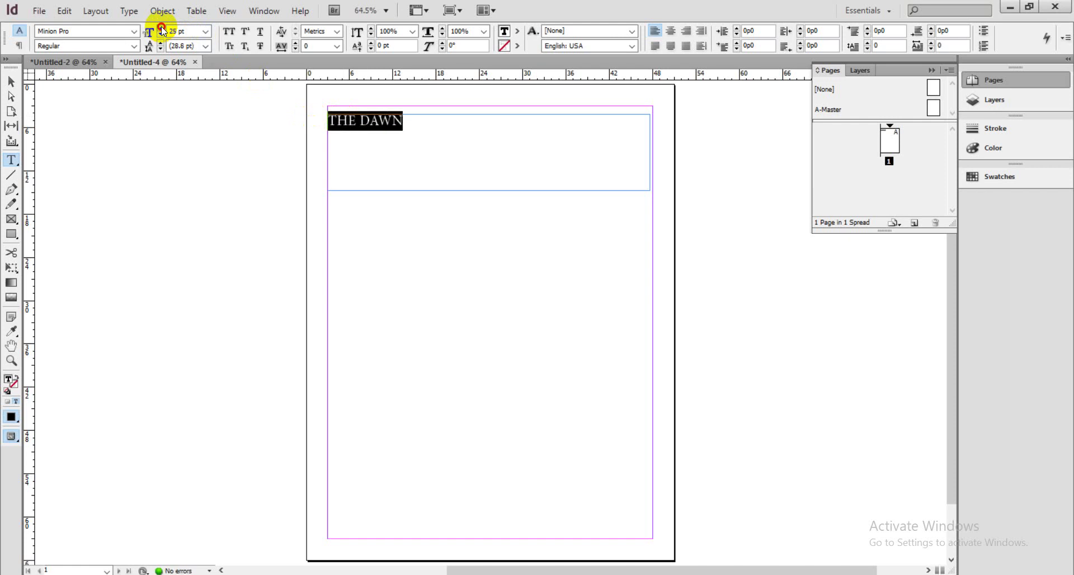
{"action": "left_click", "coordinate": [162, 28]}
{"action": "left_click", "coordinate": [162, 29]}
{"action": "left_click", "coordinate": [162, 29]}
{"action": "left_click", "coordinate": [162, 28]}
{"action": "left_click", "coordinate": [162, 29]}
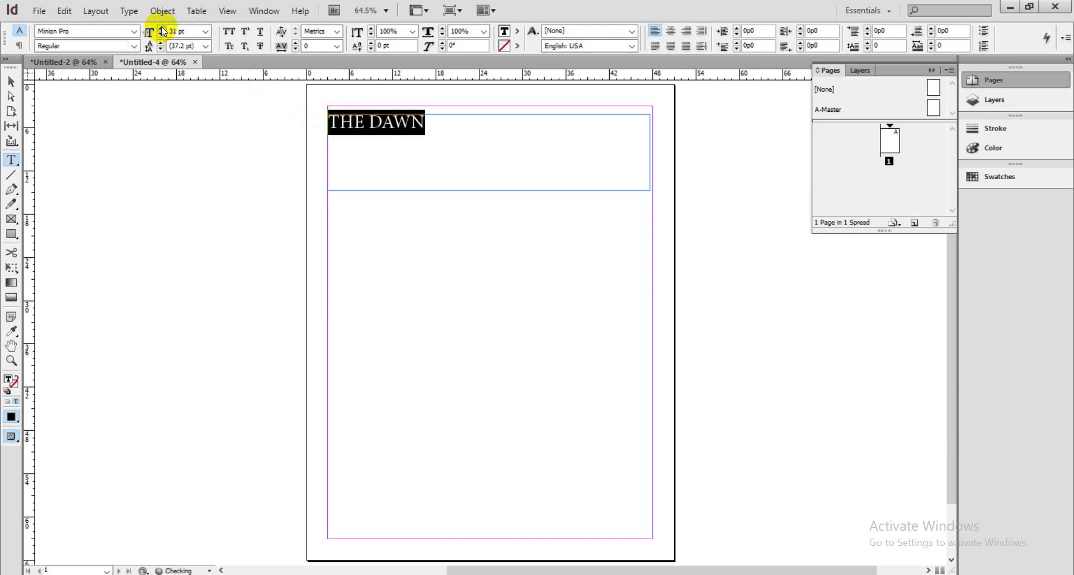
{"action": "left_click", "coordinate": [162, 29]}
{"action": "left_click", "coordinate": [163, 28]}
{"action": "left_click", "coordinate": [162, 29]}
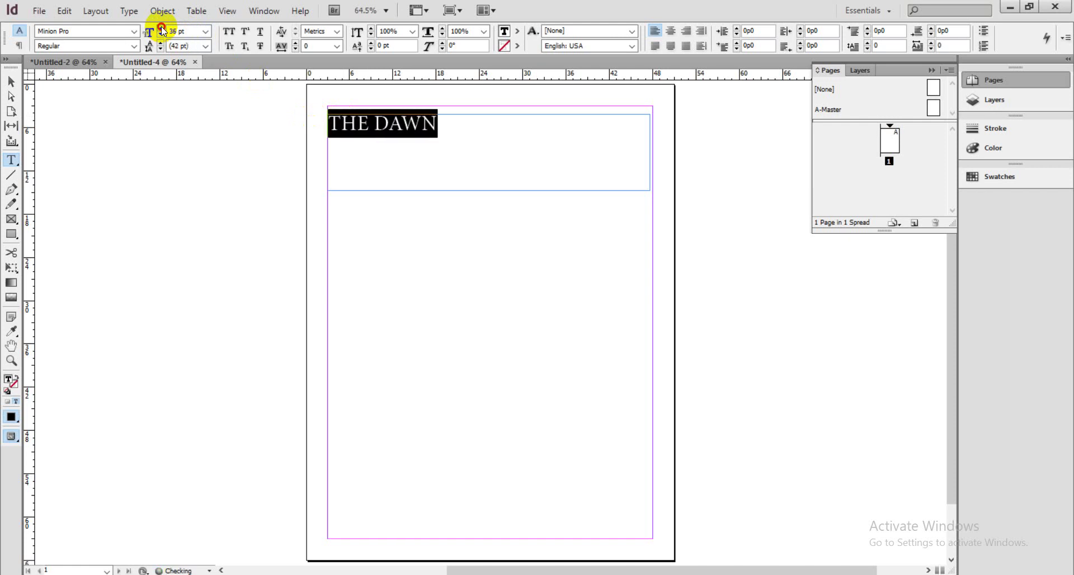
{"action": "left_click", "coordinate": [163, 29]}
{"action": "left_click", "coordinate": [162, 29]}
{"action": "left_click", "coordinate": [163, 28]}
{"action": "left_click", "coordinate": [162, 29]}
{"action": "left_click", "coordinate": [162, 29]}
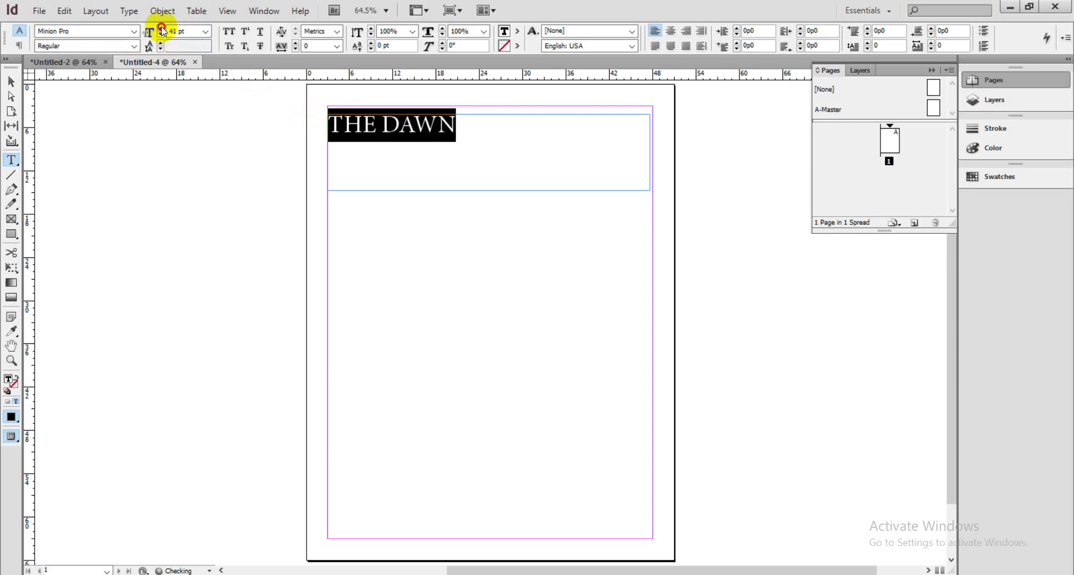
{"action": "left_click", "coordinate": [162, 29]}
{"action": "left_click", "coordinate": [162, 28]}
{"action": "left_click", "coordinate": [162, 29]}
{"action": "left_click", "coordinate": [162, 29]}
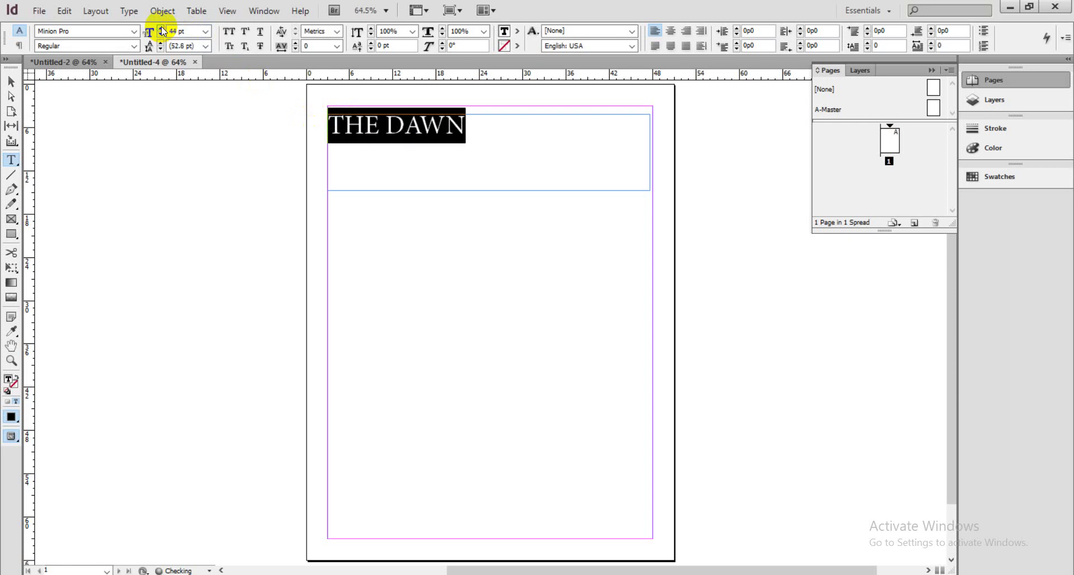
{"action": "left_click", "coordinate": [162, 28]}
{"action": "left_click", "coordinate": [162, 29]}
{"action": "left_click", "coordinate": [162, 29]}
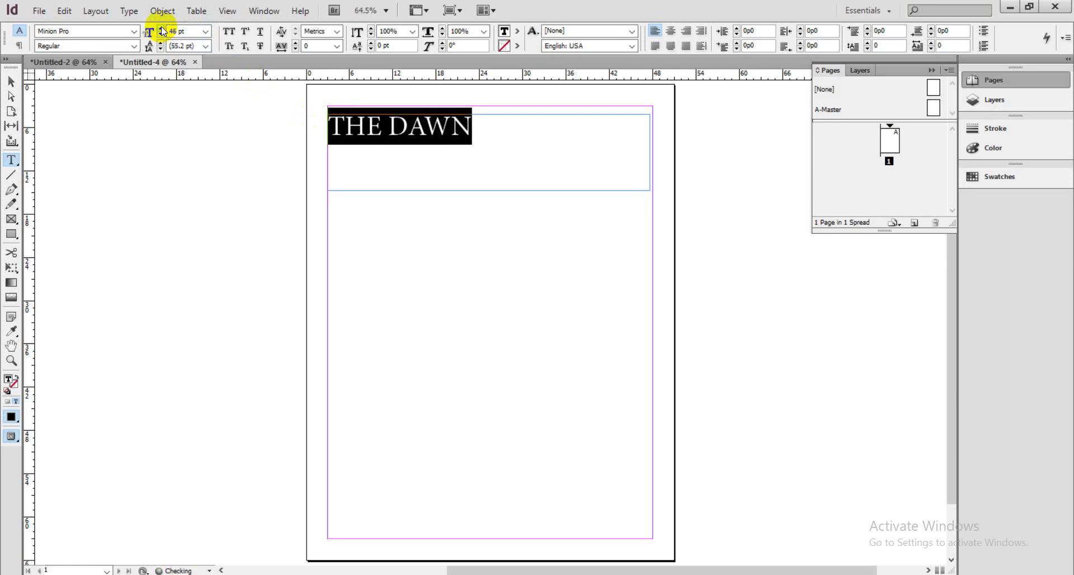
{"action": "left_click", "coordinate": [162, 29]}
{"action": "left_click", "coordinate": [162, 28]}
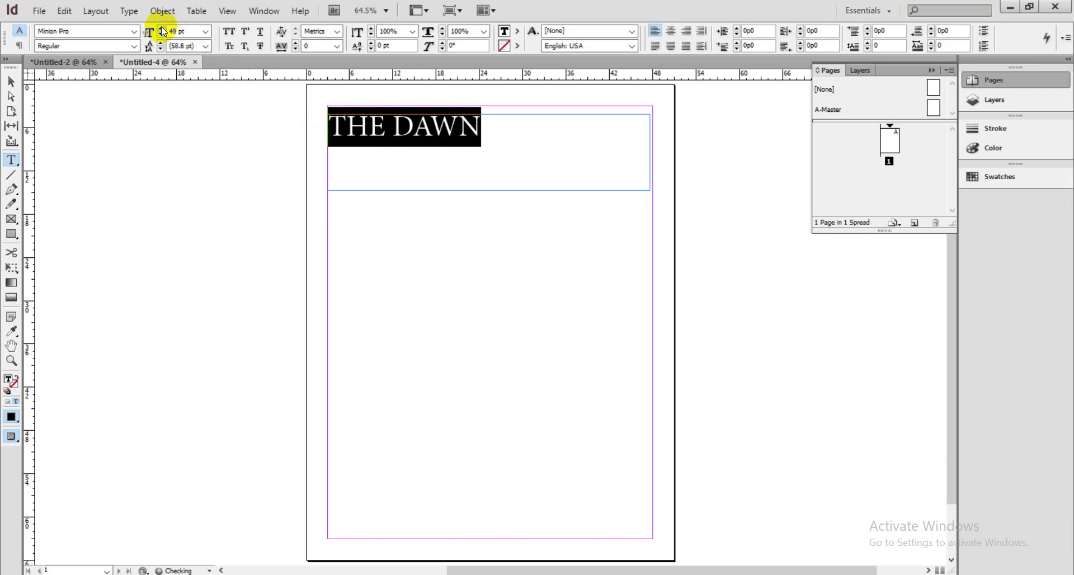
{"action": "left_click", "coordinate": [162, 29]}
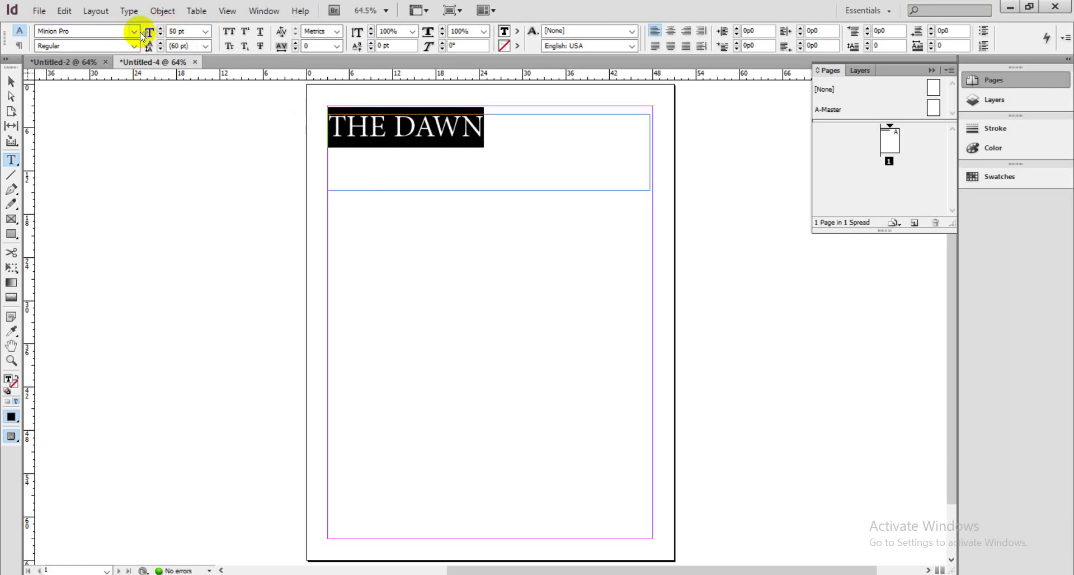
Step: Change the heading's font to Arial
{"action": "left_click", "coordinate": [135, 31]}
{"action": "scroll", "coordinate": [134, 28], "scroll_direction": "down", "scroll_amount": 1}
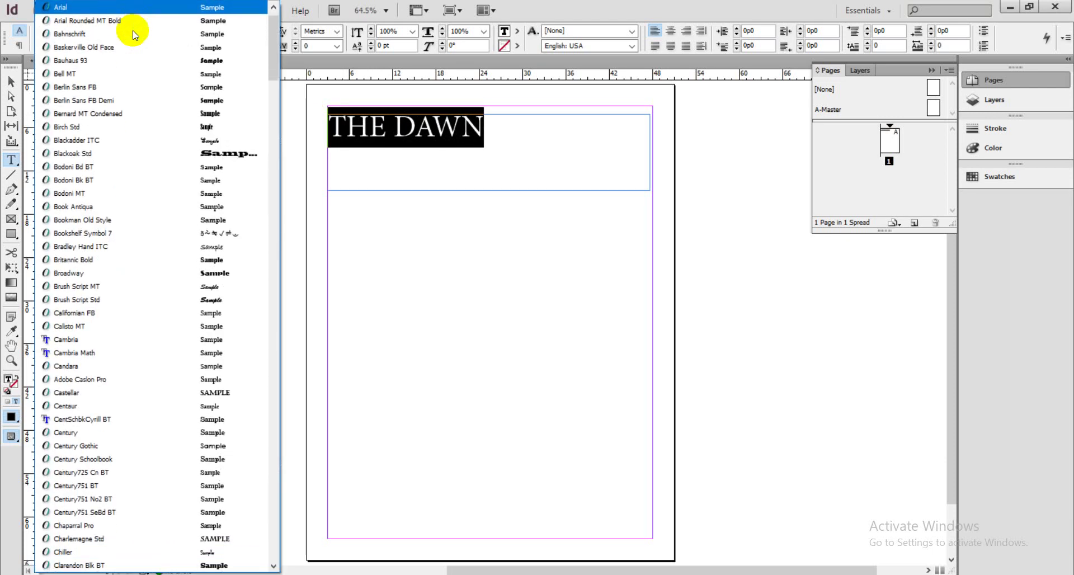
{"action": "left_click", "coordinate": [135, 10]}
Step: Try the Arial Rounded MT Bold font on the heading and undo it
{"action": "left_click", "coordinate": [135, 32]}
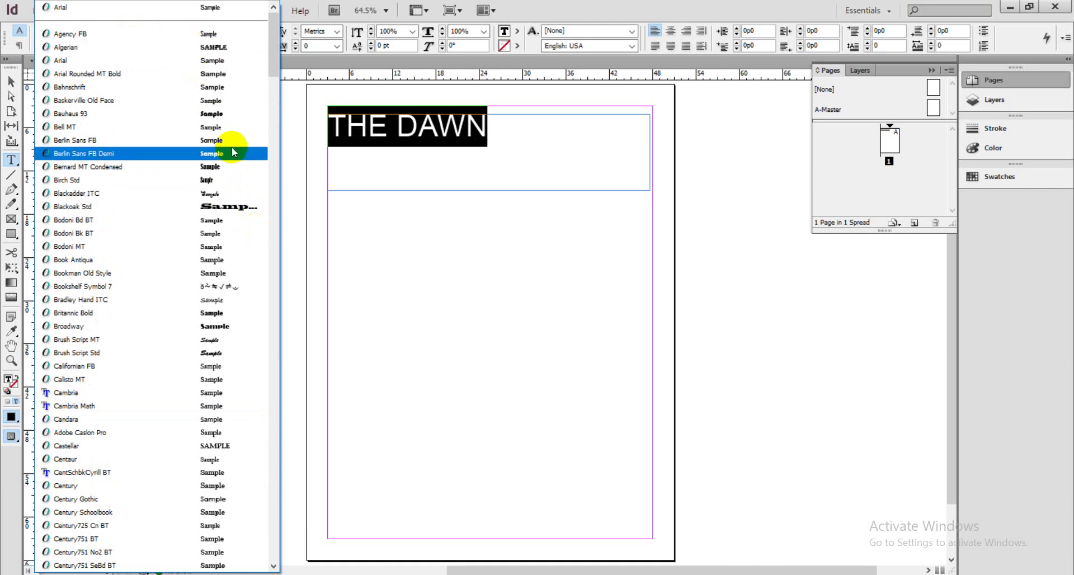
{"action": "left_click", "coordinate": [219, 77]}
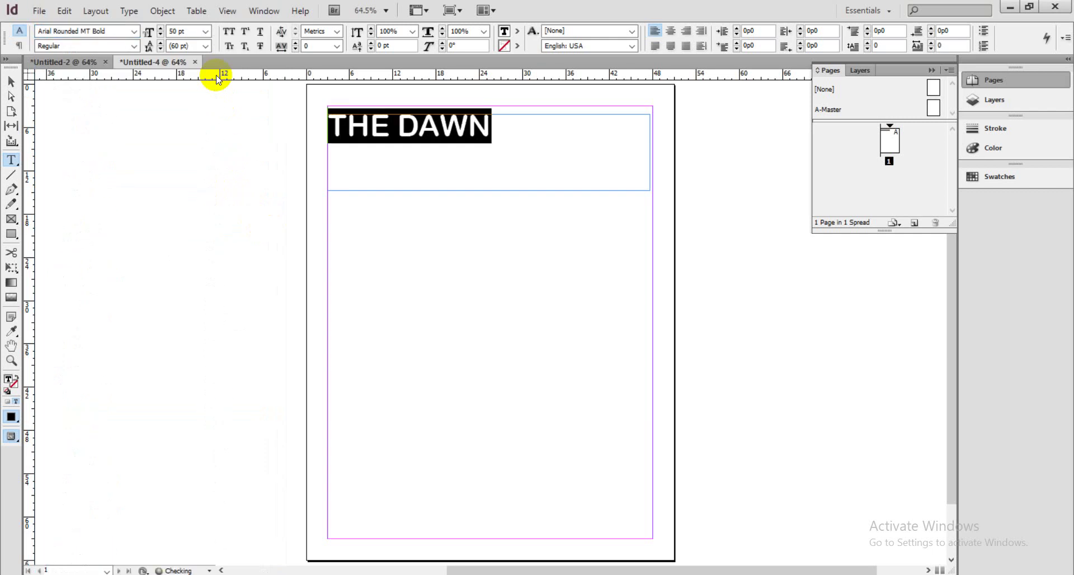
{"action": "left_click", "coordinate": [385, 150]}
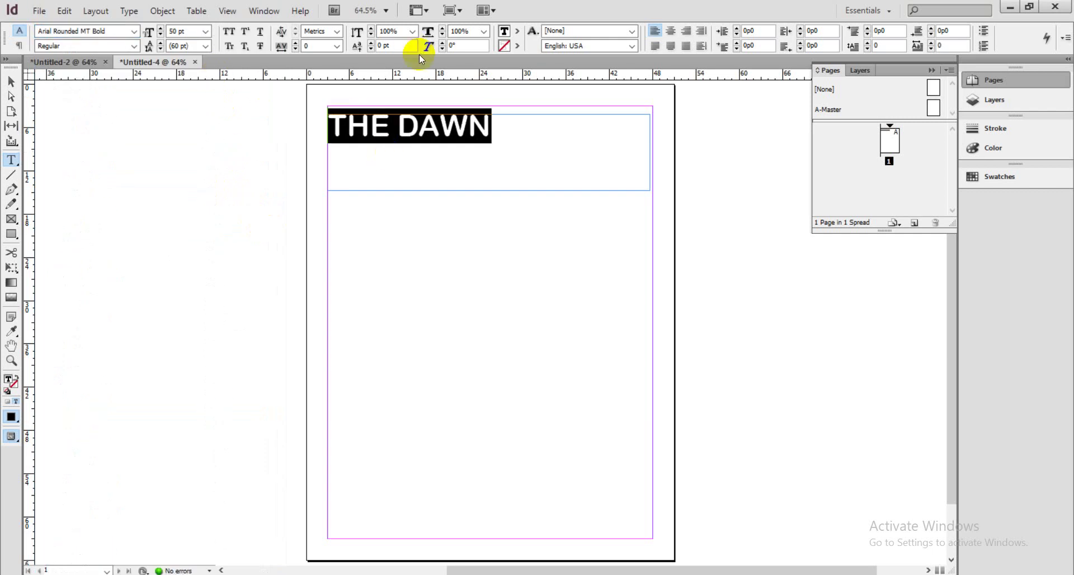
{"action": "key", "text": "ctrl+z"}
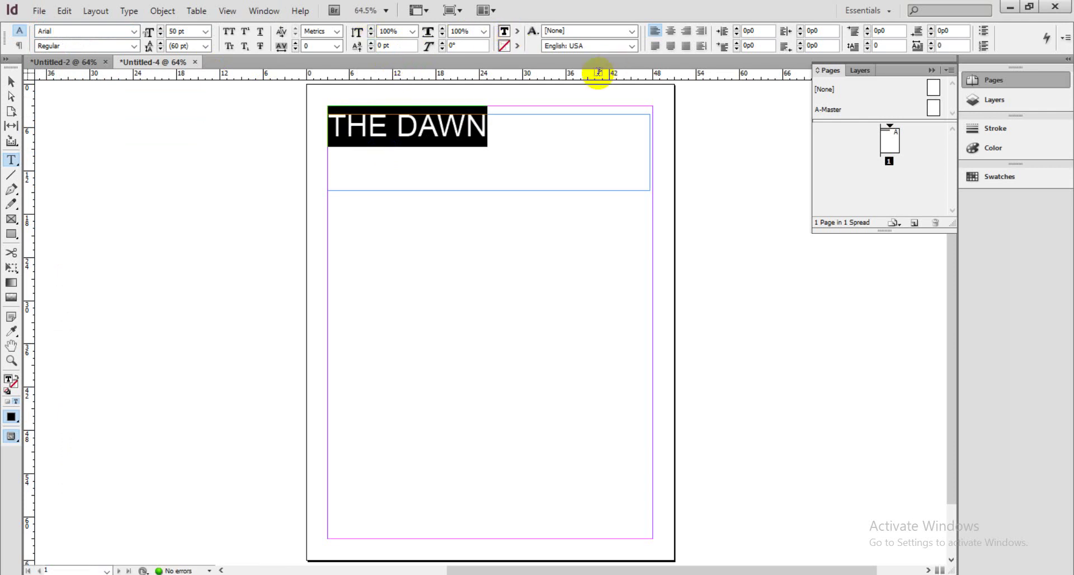
Step: Reselect the heading, format it in Britannic Bold at 52 pt, and set its baseline shift to -5 pt
{"action": "left_click", "coordinate": [491, 134]}
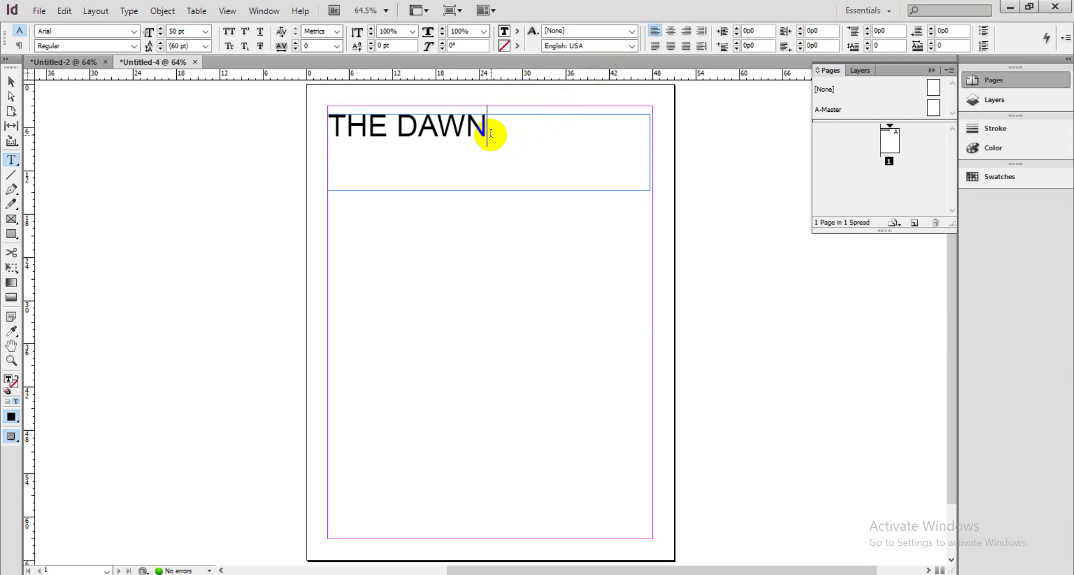
{"action": "left_click_drag", "start_coordinate": [490, 132], "coordinate": [305, 124]}
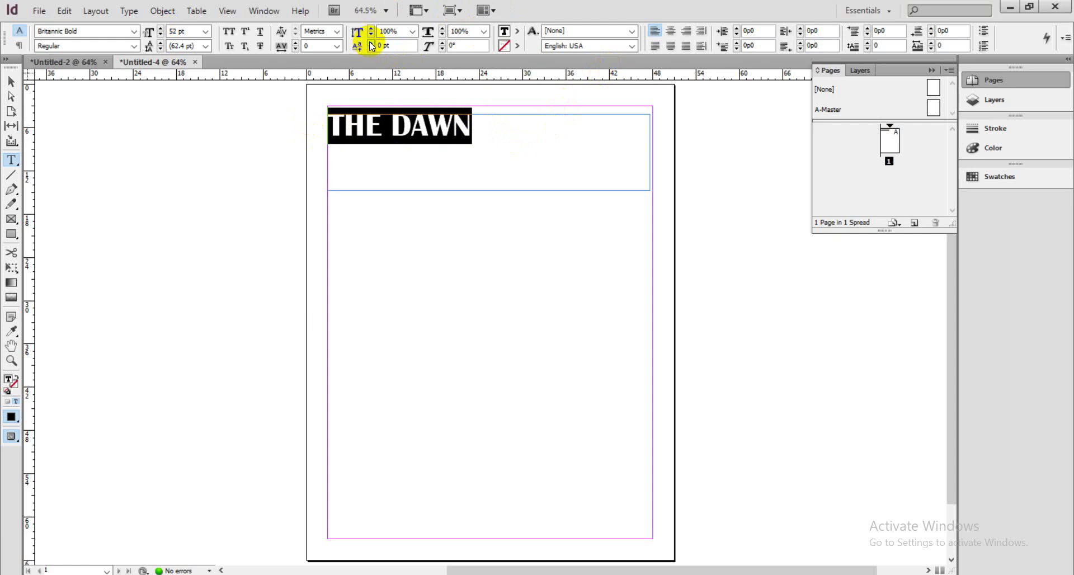
{"action": "left_click", "coordinate": [372, 43]}
{"action": "left_click", "coordinate": [372, 42]}
{"action": "left_click", "coordinate": [372, 47]}
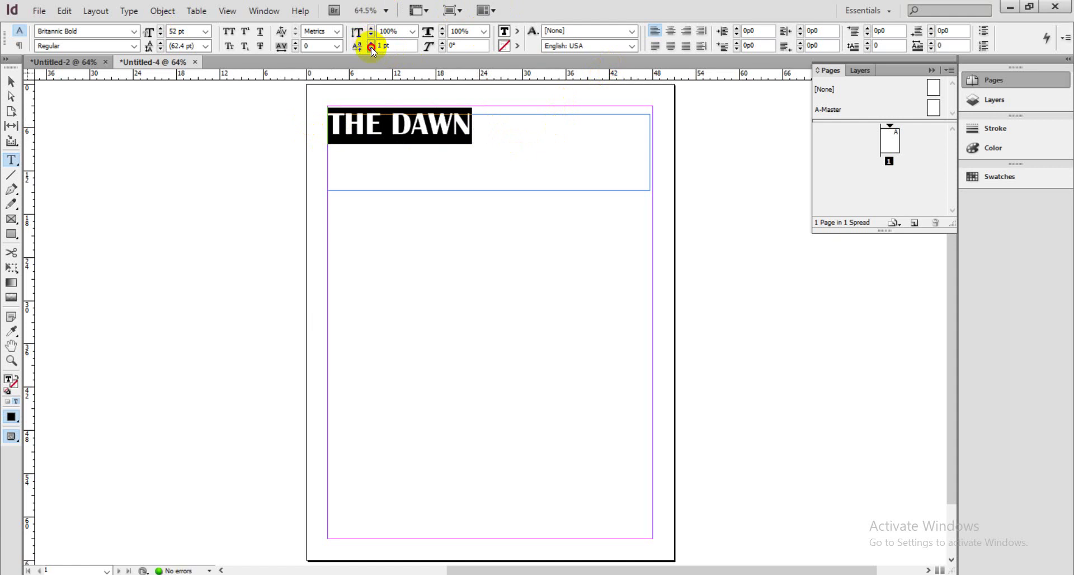
{"action": "left_click", "coordinate": [371, 47]}
{"action": "left_click", "coordinate": [371, 47]}
{"action": "left_click", "coordinate": [371, 48]}
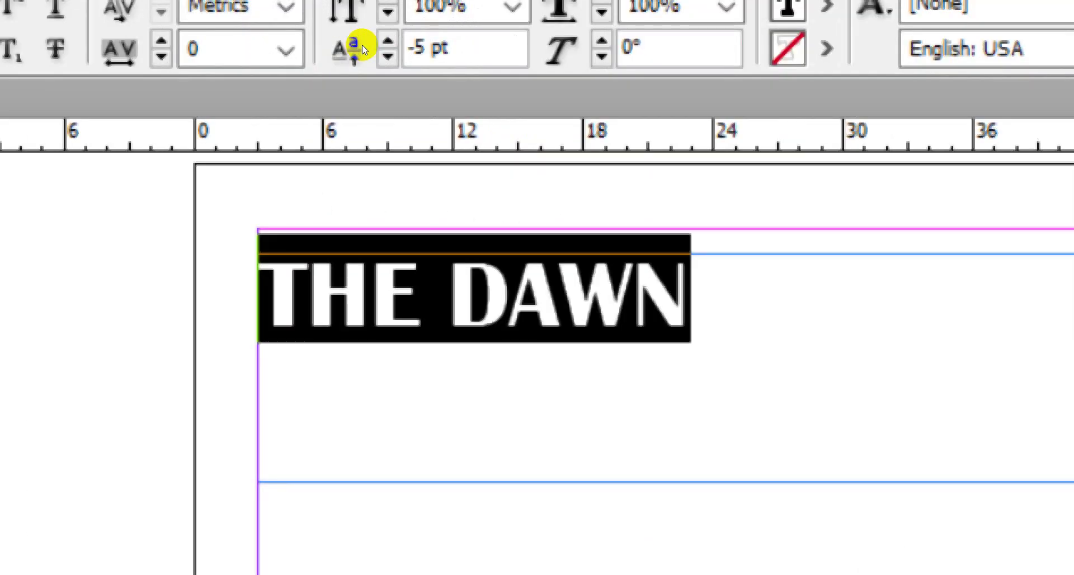
Step: Lower the selected THE DAWN heading further by setting its baseline shift to -18 pt
{"action": "left_click", "coordinate": [371, 43]}
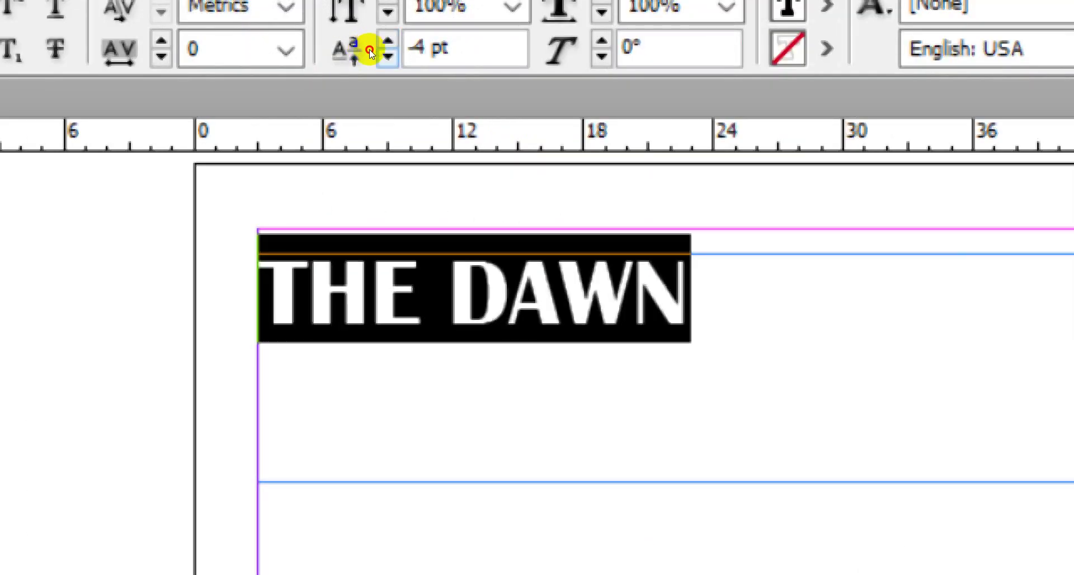
{"action": "left_click", "coordinate": [369, 49]}
{"action": "left_click", "coordinate": [369, 49]}
{"action": "left_click", "coordinate": [369, 49]}
{"action": "left_click", "coordinate": [369, 49]}
{"action": "left_click", "coordinate": [369, 49]}
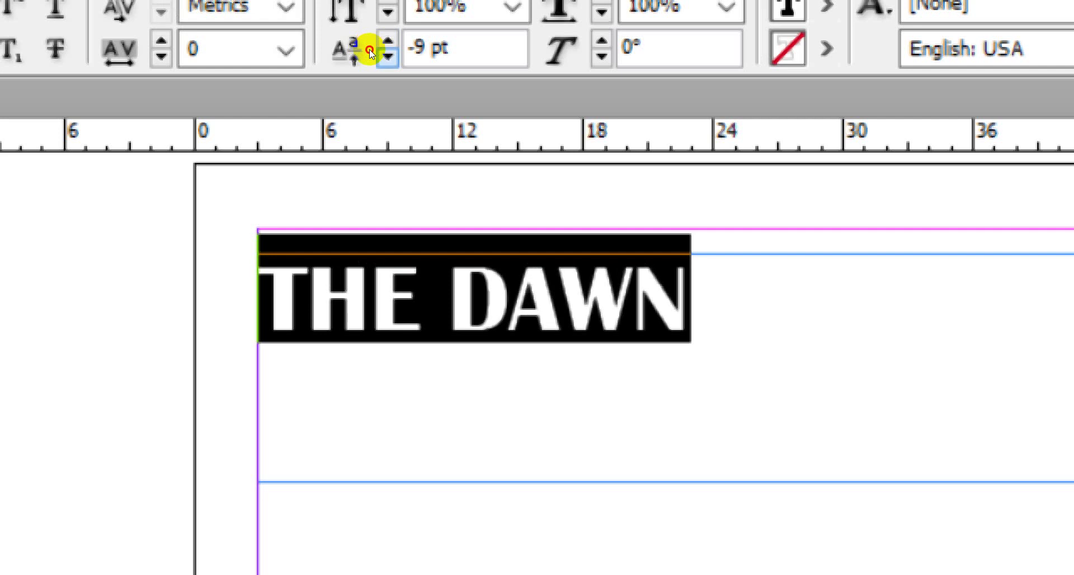
{"action": "left_click", "coordinate": [369, 49]}
{"action": "left_click", "coordinate": [369, 49]}
{"action": "left_click", "coordinate": [370, 48]}
{"action": "left_click", "coordinate": [369, 48]}
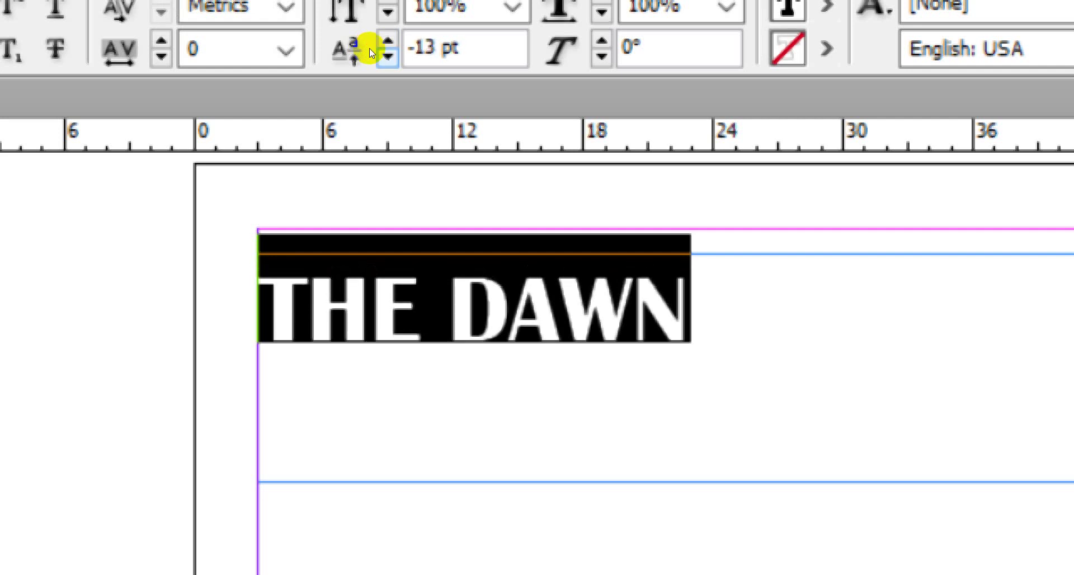
{"action": "left_click", "coordinate": [369, 50]}
{"action": "left_click", "coordinate": [369, 50]}
{"action": "left_click", "coordinate": [369, 49]}
{"action": "left_click", "coordinate": [369, 49]}
{"action": "left_click", "coordinate": [369, 50]}
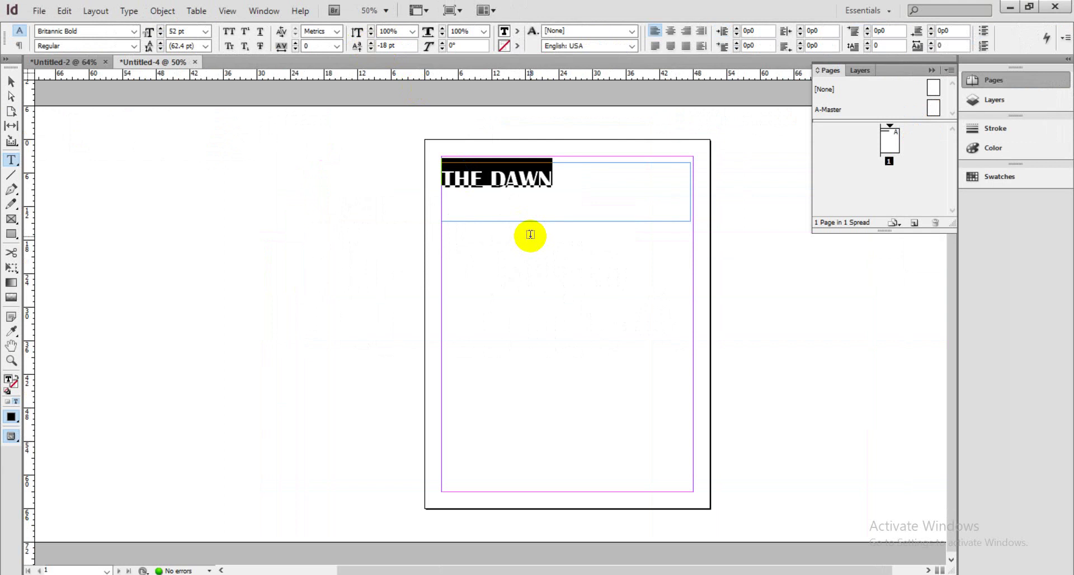
{"action": "key", "text": "ctrl+0"}
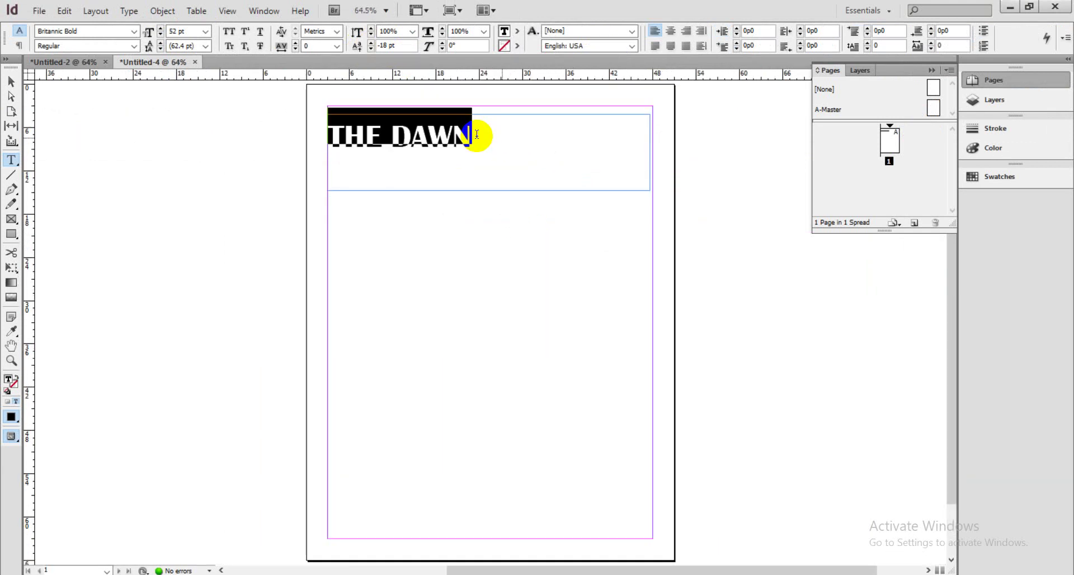
Step: Start a new line beneath THE DAWN and reduce its font size to below 36 pt
{"action": "left_click", "coordinate": [375, 134]}
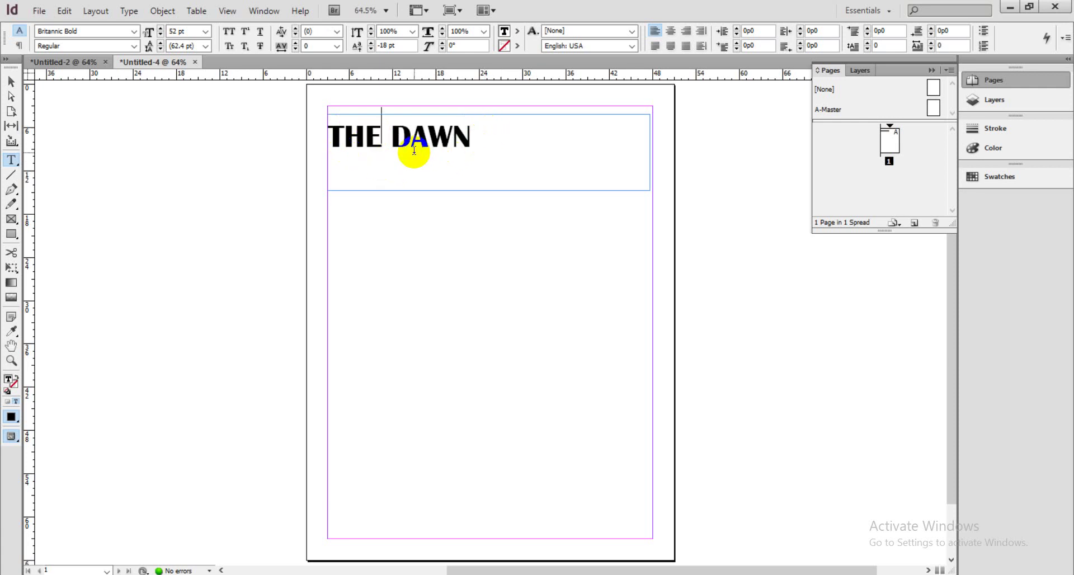
{"action": "mouse_move", "coordinate": [383, 137]}
{"action": "left_mouse_down"}
{"action": "mouse_move", "coordinate": [365, 130]}
{"action": "mouse_move", "coordinate": [382, 134]}
{"action": "left_mouse_up"}
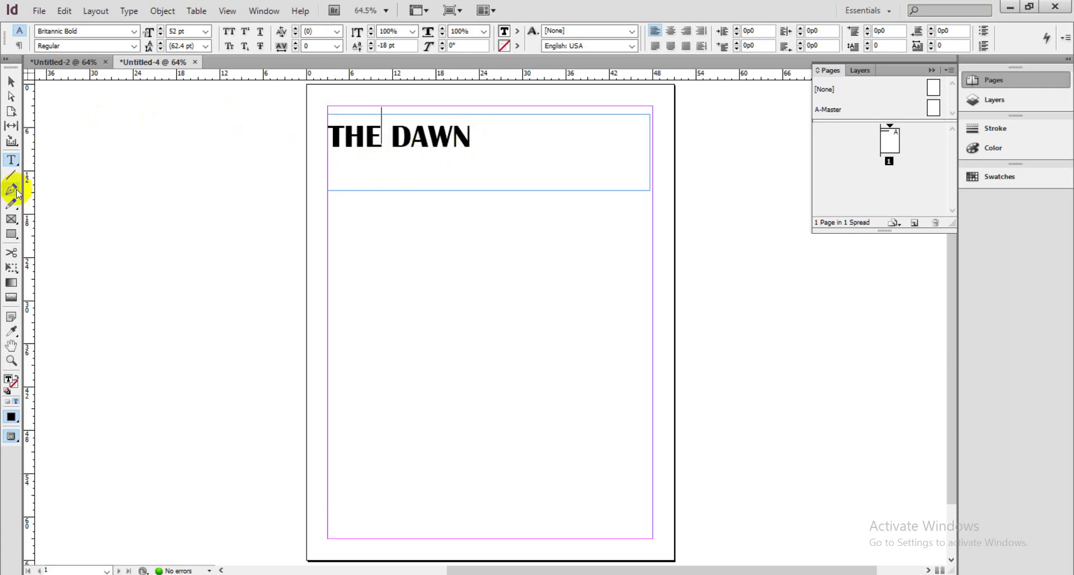
{"action": "left_click", "coordinate": [471, 143]}
{"action": "key", "text": "shift+Left"}
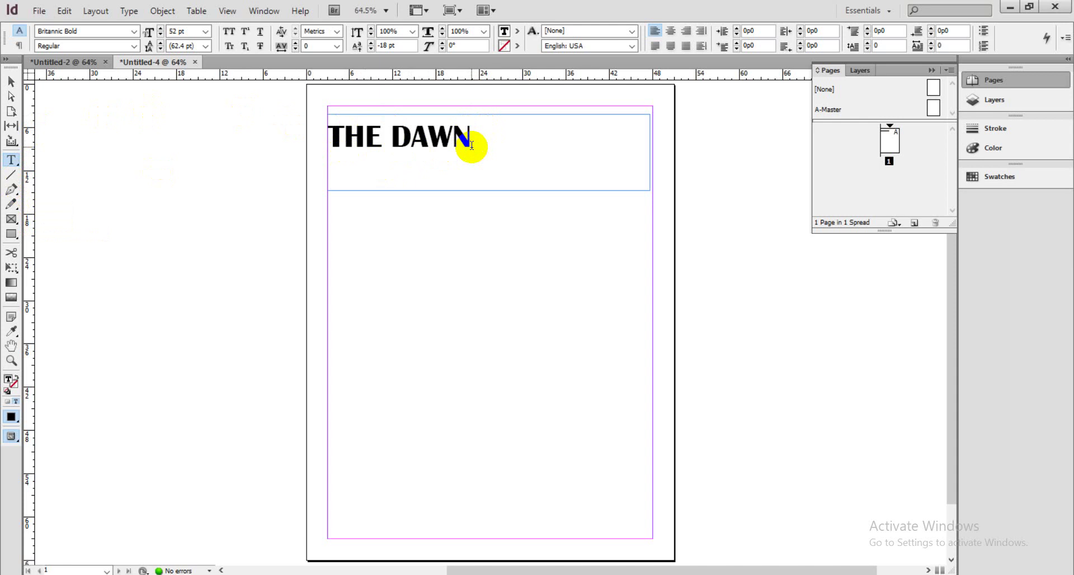
{"action": "left_click", "coordinate": [471, 145]}
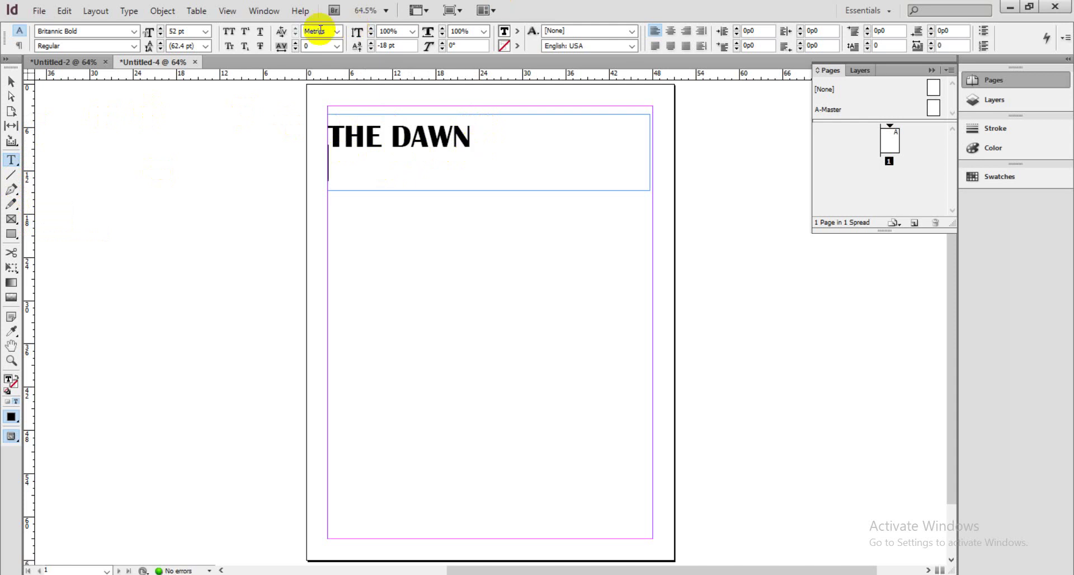
{"action": "left_click", "coordinate": [160, 34]}
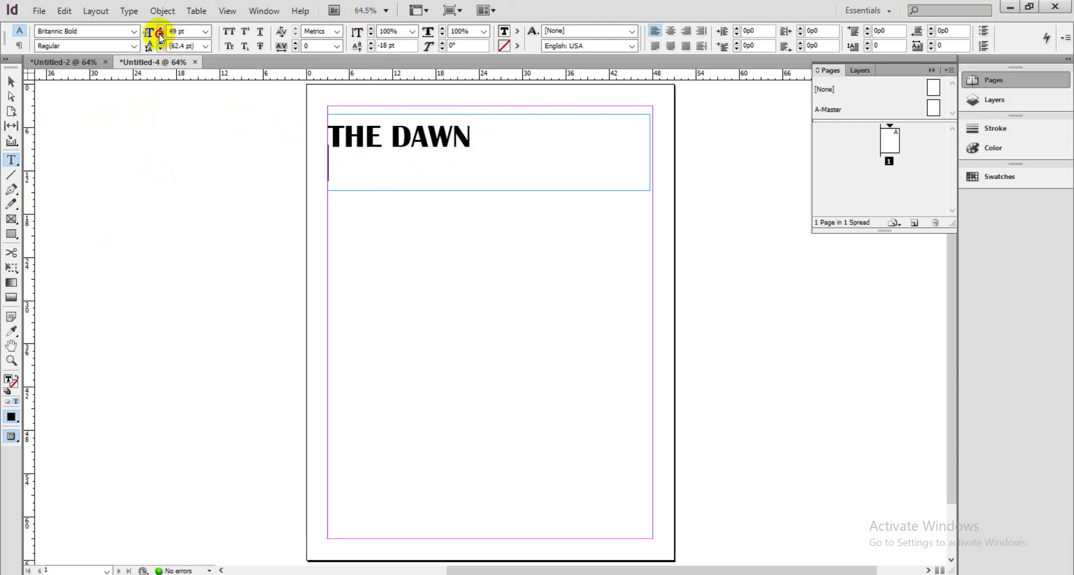
{"action": "left_click", "coordinate": [160, 34]}
{"action": "left_click", "coordinate": [160, 35]}
{"action": "left_click", "coordinate": [160, 35]}
{"action": "left_click", "coordinate": [160, 35]}
{"action": "left_click", "coordinate": [160, 35]}
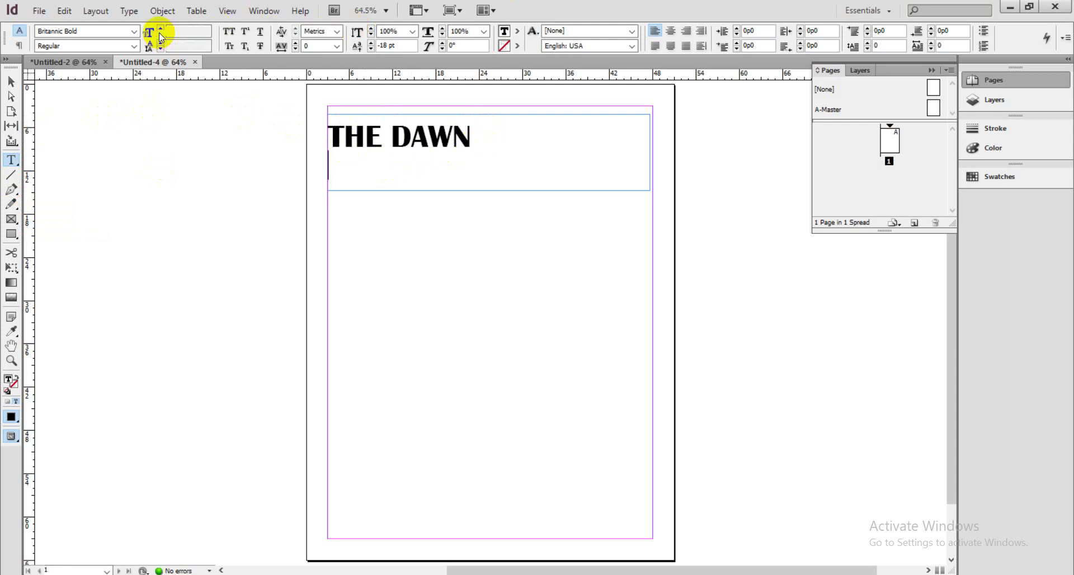
{"action": "left_click", "coordinate": [160, 34]}
{"action": "left_click", "coordinate": [160, 34]}
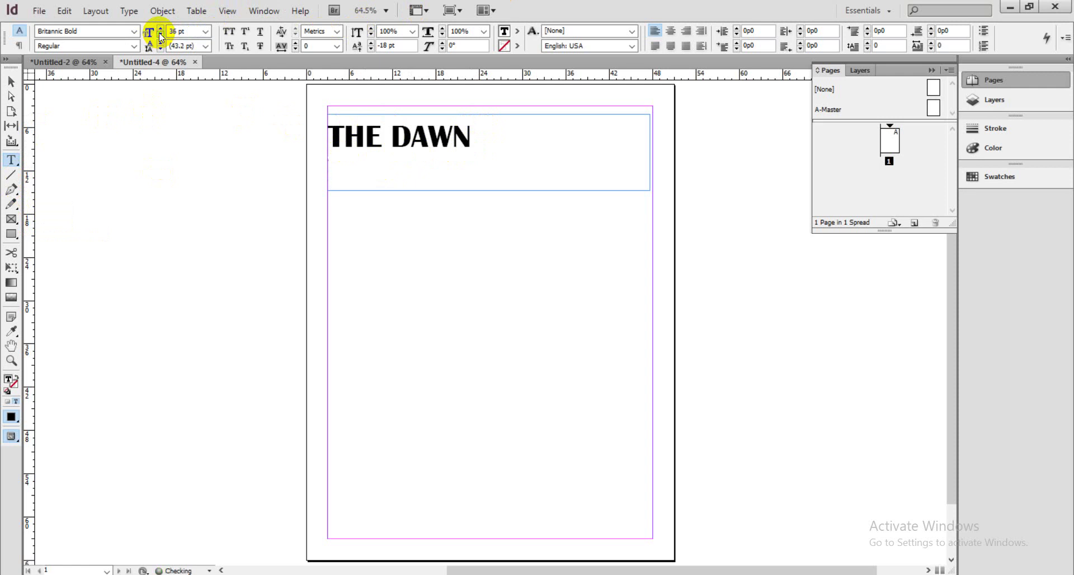
{"action": "left_click", "coordinate": [160, 34]}
{"action": "left_click", "coordinate": [160, 34]}
{"action": "left_click", "coordinate": [160, 35]}
{"action": "left_click", "coordinate": [160, 35]}
{"action": "left_click", "coordinate": [160, 34]}
{"action": "left_click", "coordinate": [160, 34]}
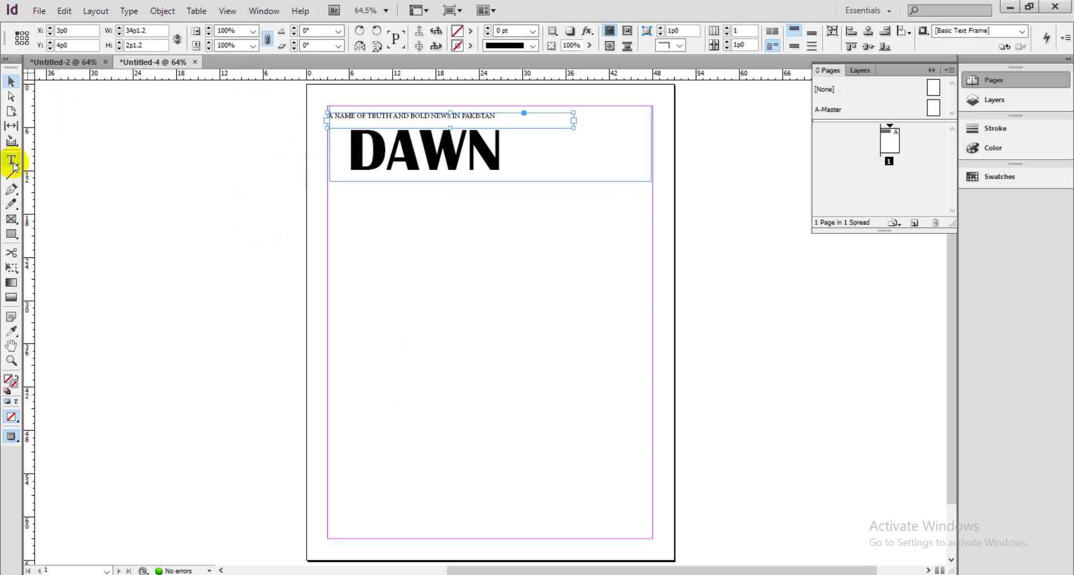
Step: Draw a rectangle frame about 18p6 wide and 9p6 high beside the DAWN heading, reaching to the page's right margin
{"action": "left_click", "coordinate": [7, 222]}
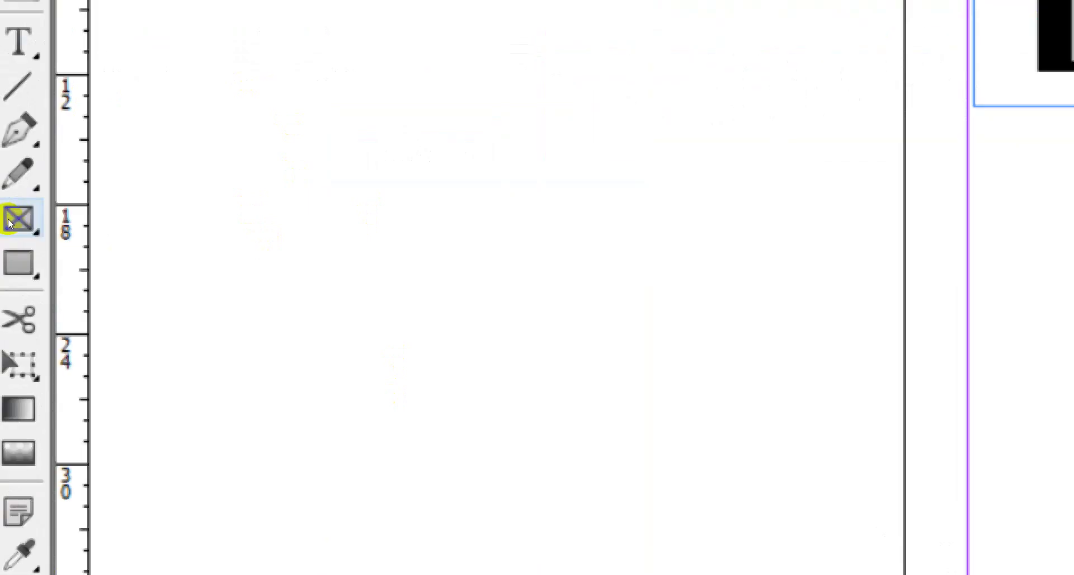
{"action": "left_click_drag", "start_coordinate": [9, 224], "coordinate": [100, 226]}
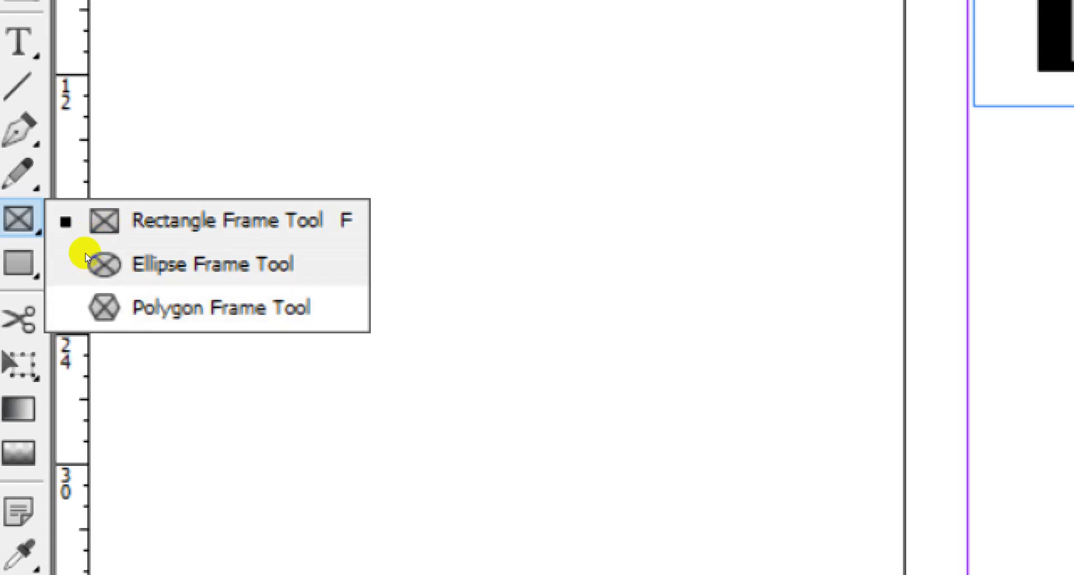
{"action": "left_click", "coordinate": [76, 217]}
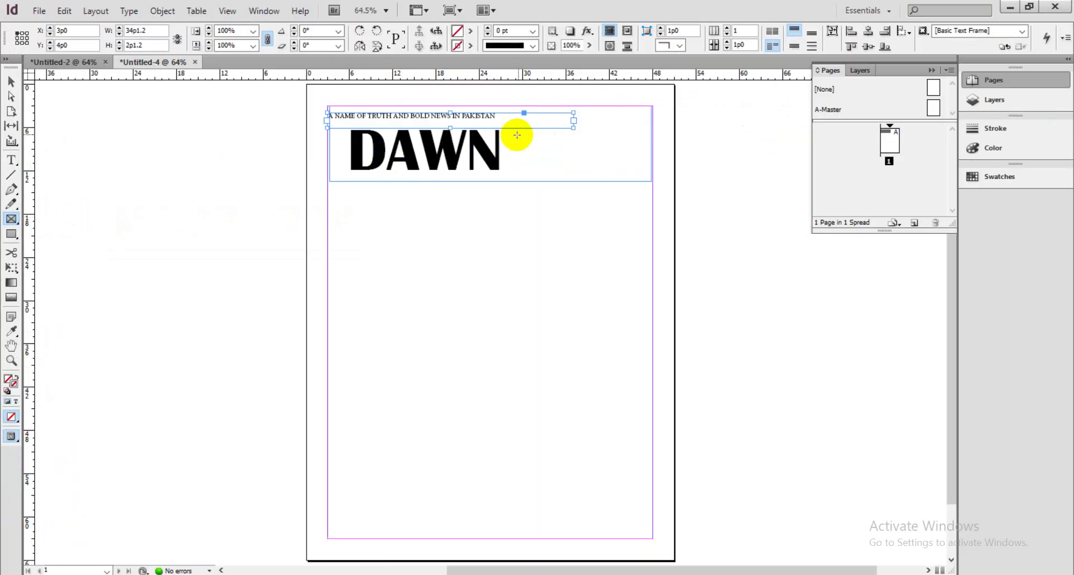
{"action": "left_click_drag", "start_coordinate": [518, 112], "coordinate": [651, 180]}
{"action": "left_click", "coordinate": [650, 179]}
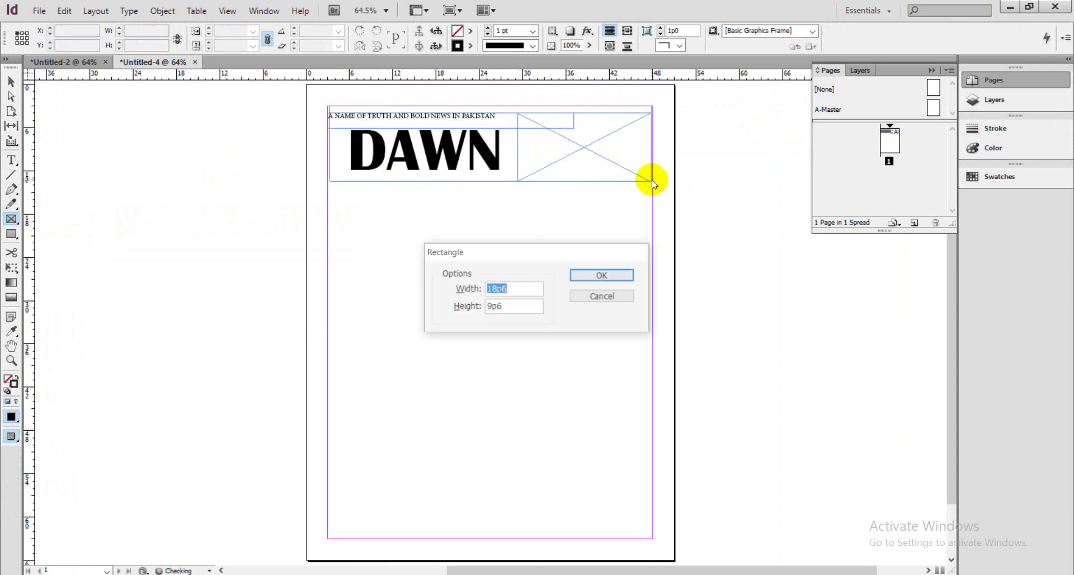
{"action": "left_click", "coordinate": [585, 296]}
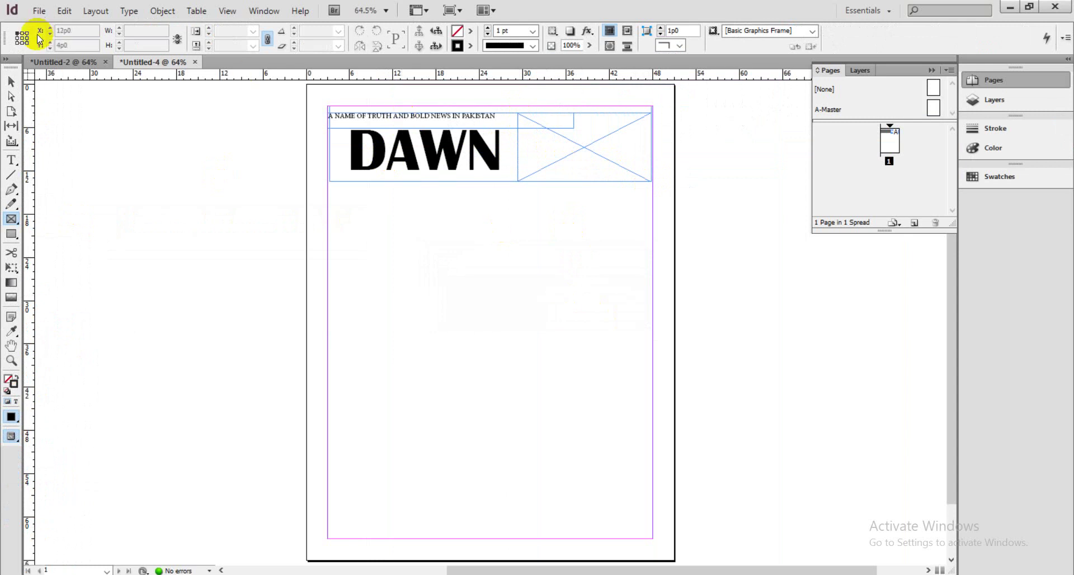
Step: Place the quaid-e-azam-vector-line-art JPG from the Desktop into the rectangle frame beside the heading
{"action": "left_click", "coordinate": [11, 81]}
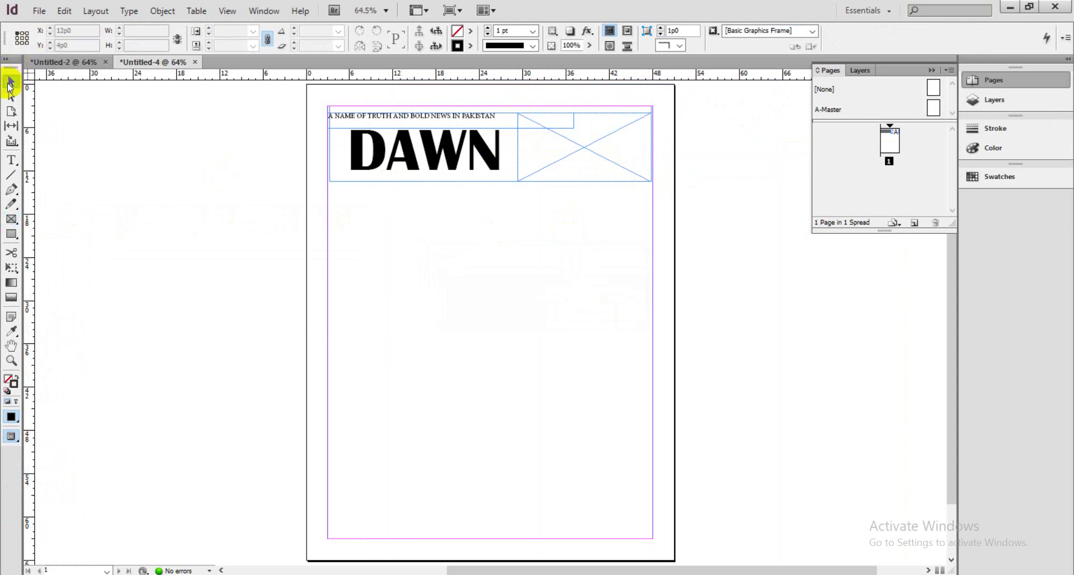
{"action": "left_click", "coordinate": [549, 162]}
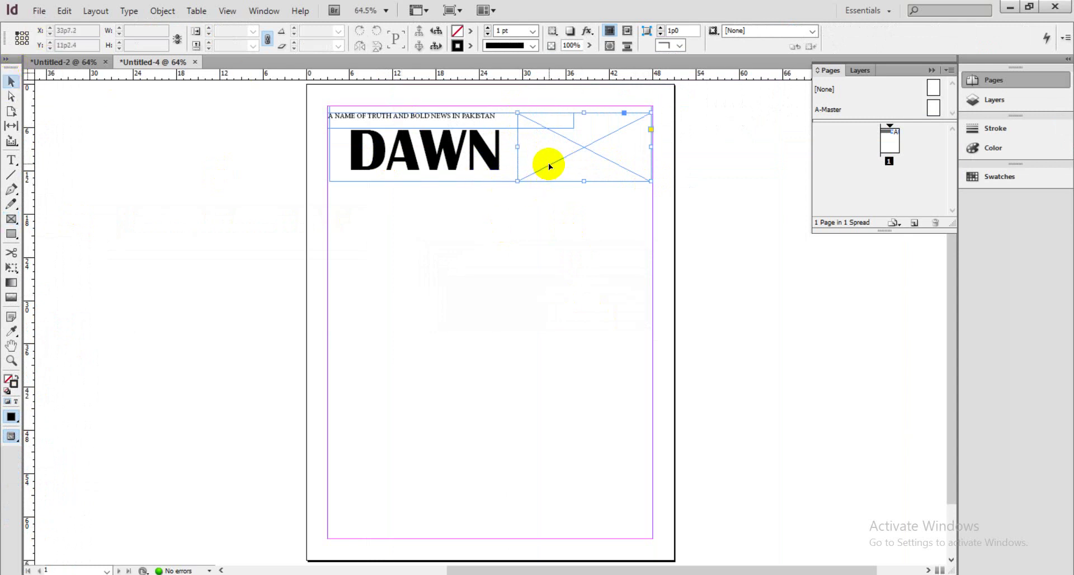
{"action": "left_click", "coordinate": [39, 10]}
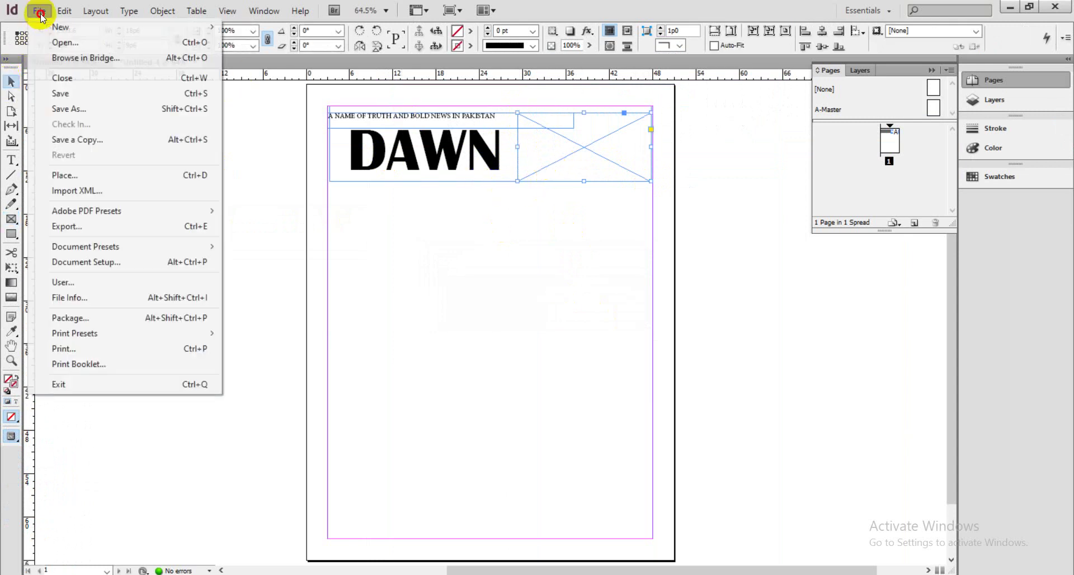
{"action": "left_click", "coordinate": [64, 175]}
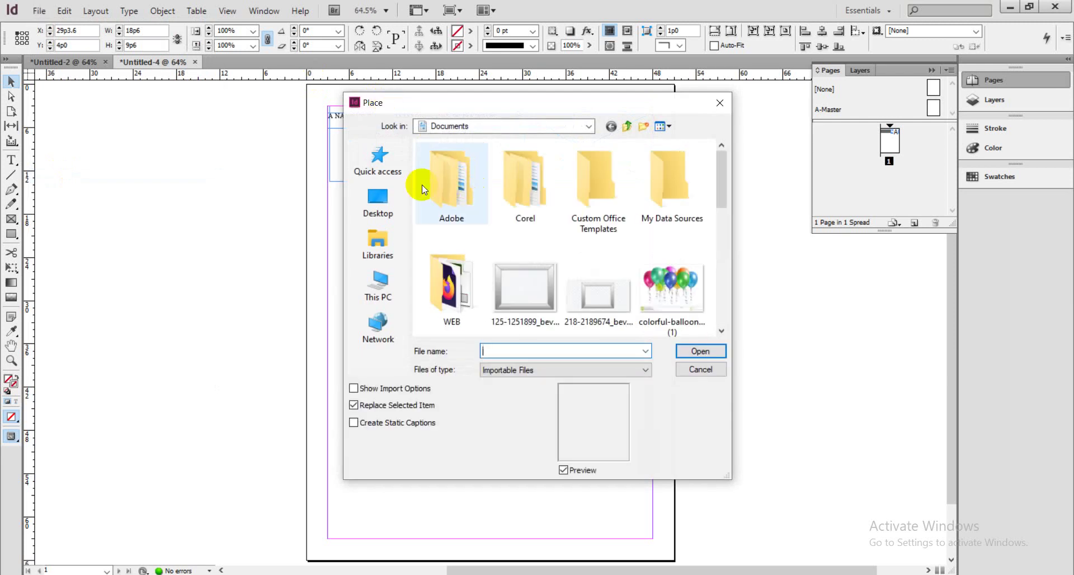
{"action": "left_click", "coordinate": [367, 198]}
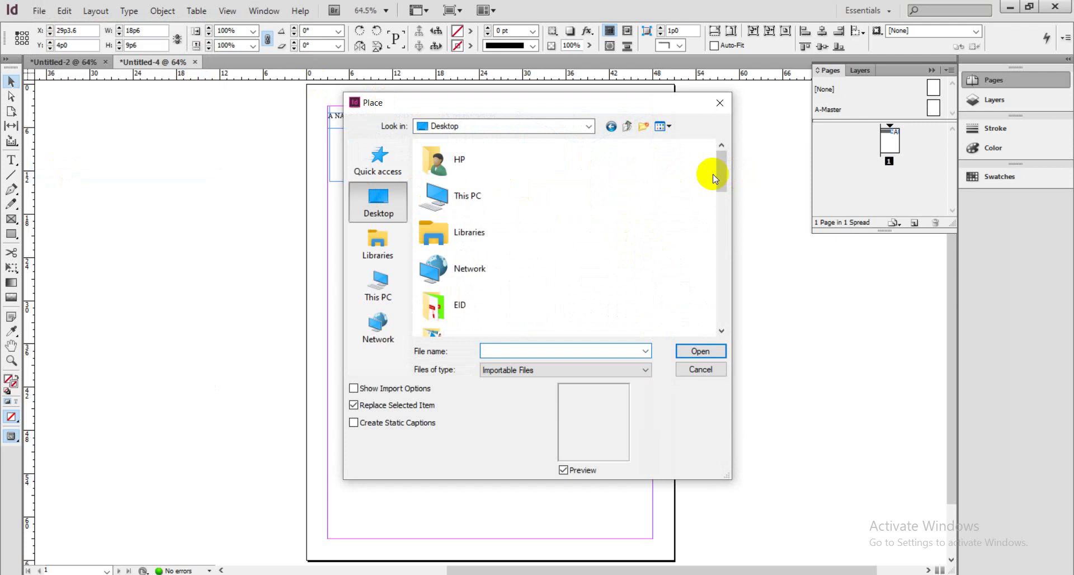
{"action": "left_click_drag", "start_coordinate": [722, 188], "coordinate": [723, 145]}
{"action": "left_click_drag", "start_coordinate": [726, 158], "coordinate": [721, 257]}
{"action": "left_click", "coordinate": [445, 299]}
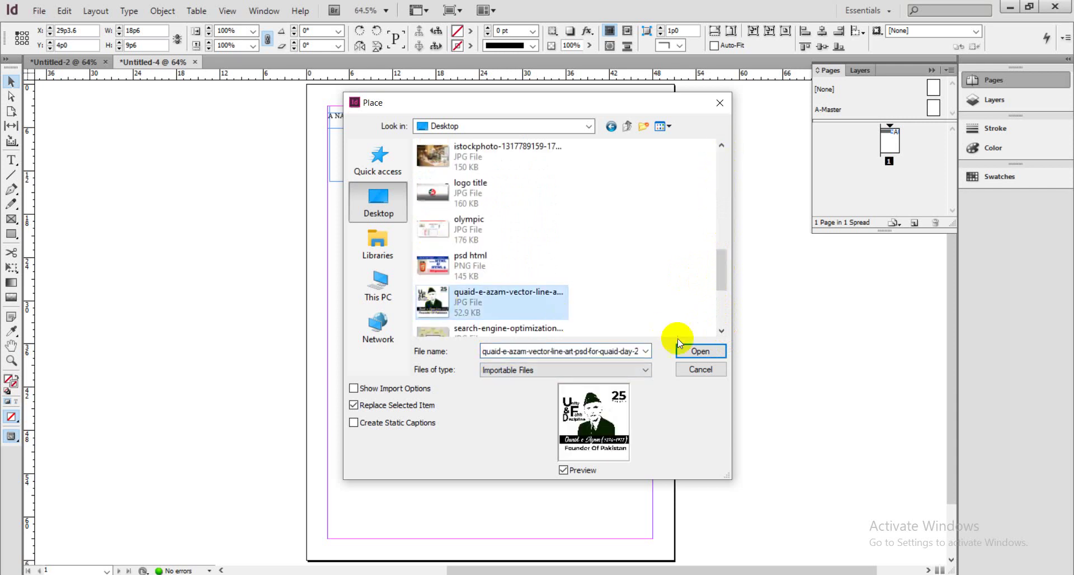
{"action": "left_click", "coordinate": [701, 352]}
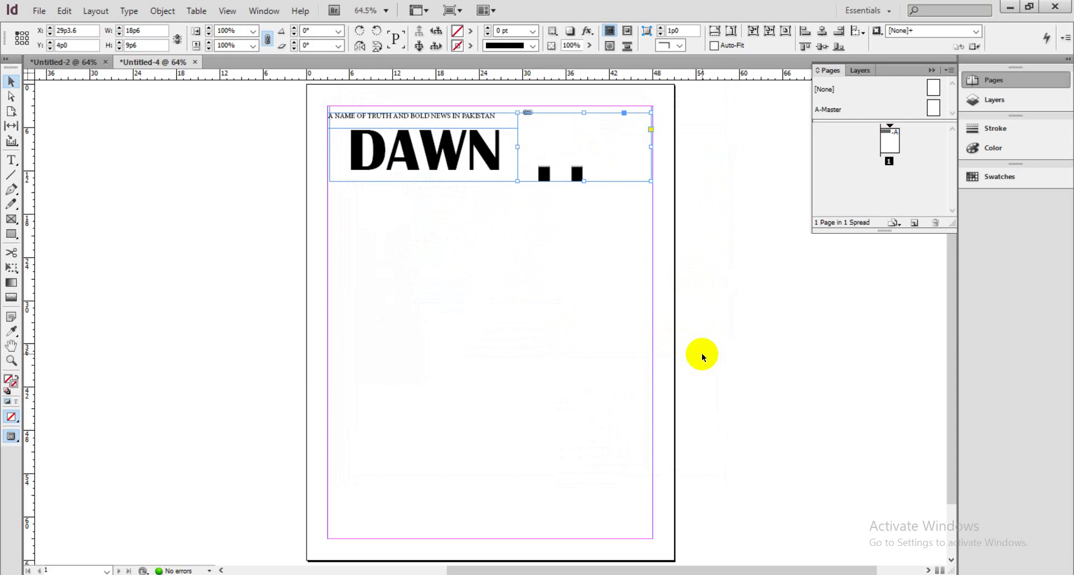
Step: Try Fit Frame to Content on the placed picture and undo it
{"action": "right_click", "coordinate": [550, 133]}
{"action": "mouse_move", "coordinate": [625, 352]}
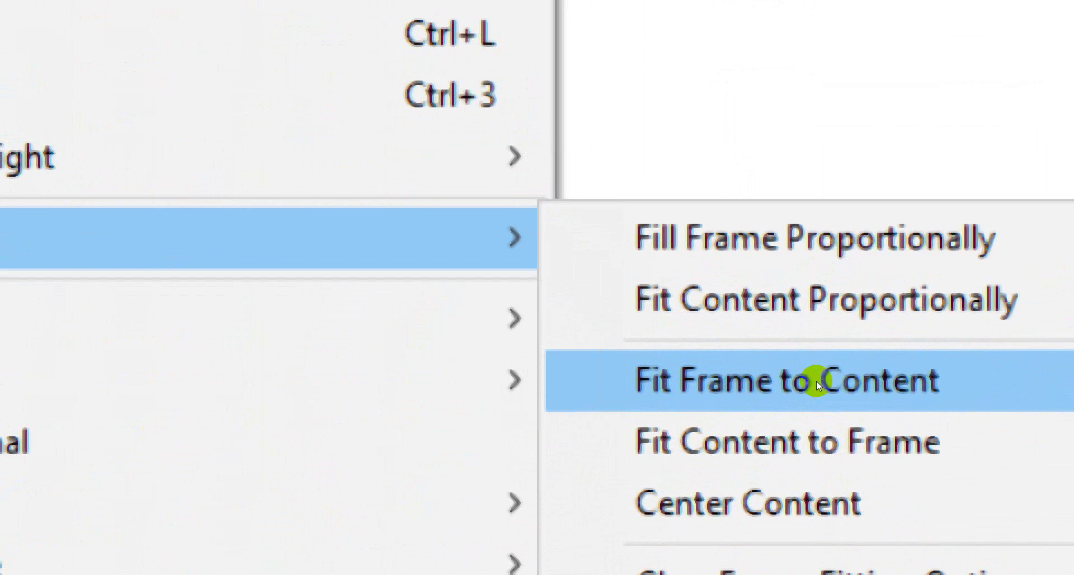
{"action": "left_click", "coordinate": [817, 381]}
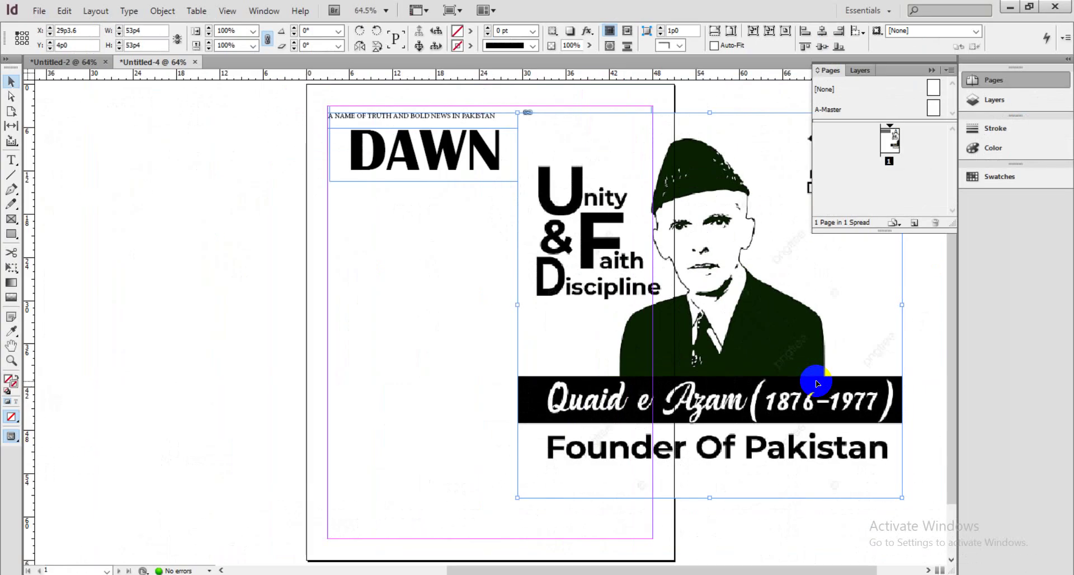
{"action": "key", "text": "ctrl+z"}
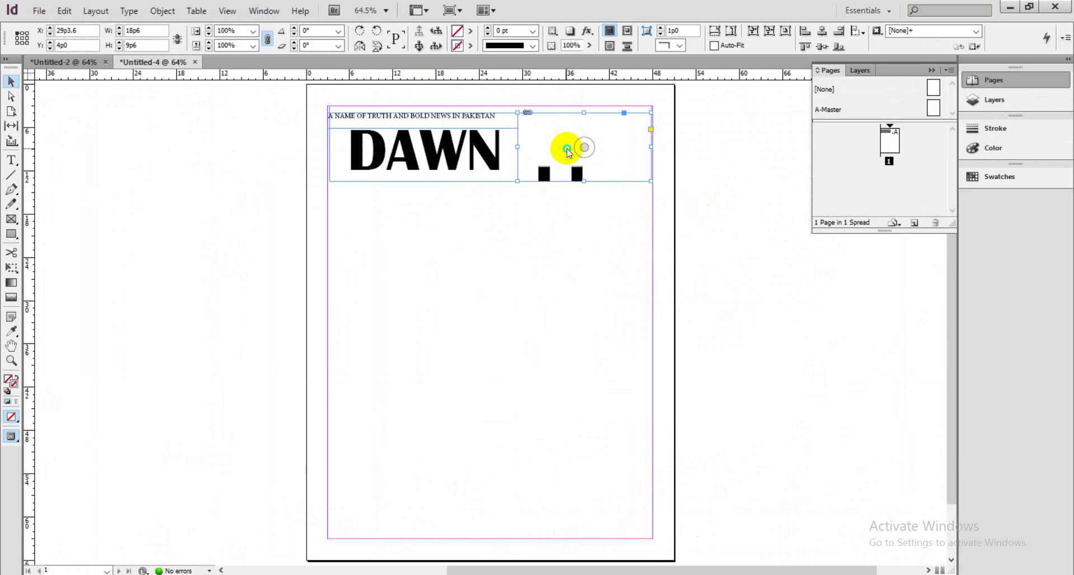
Step: Fit the placed picture to its frame with Fit Content to Frame
{"action": "right_click", "coordinate": [566, 147]}
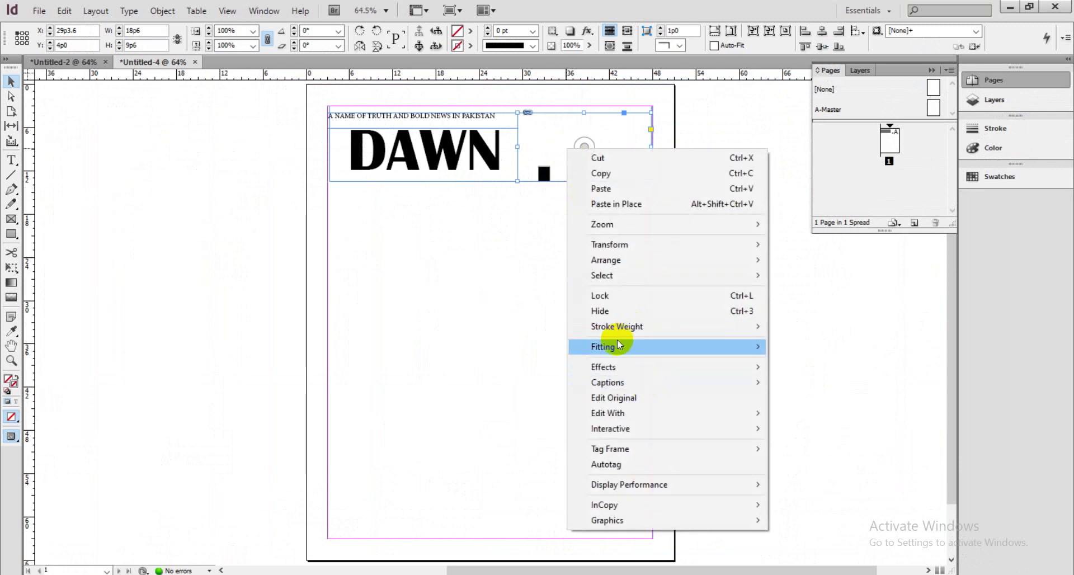
{"action": "mouse_move", "coordinate": [616, 340]}
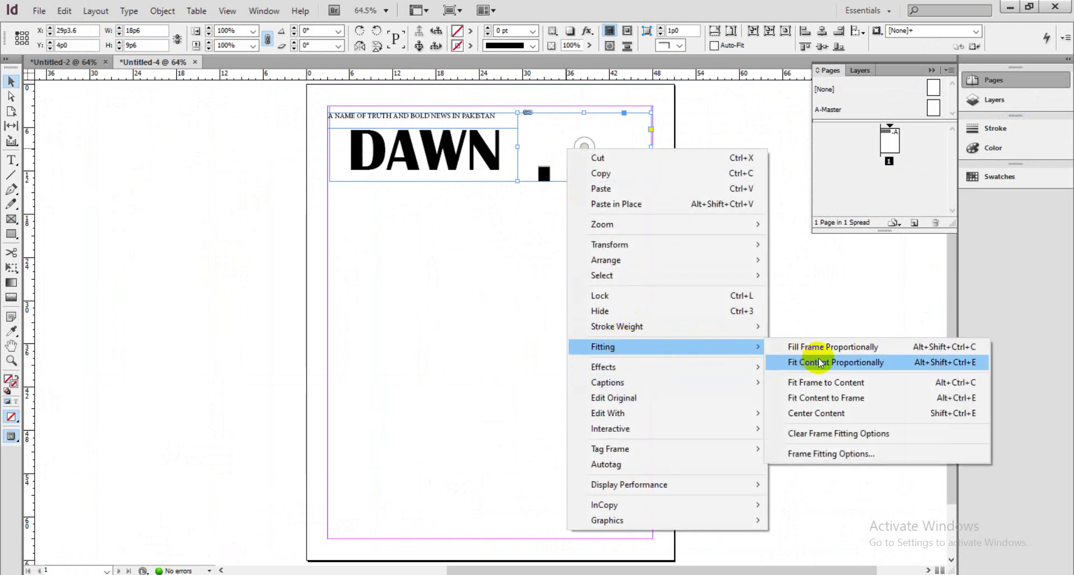
{"action": "left_click", "coordinate": [821, 398]}
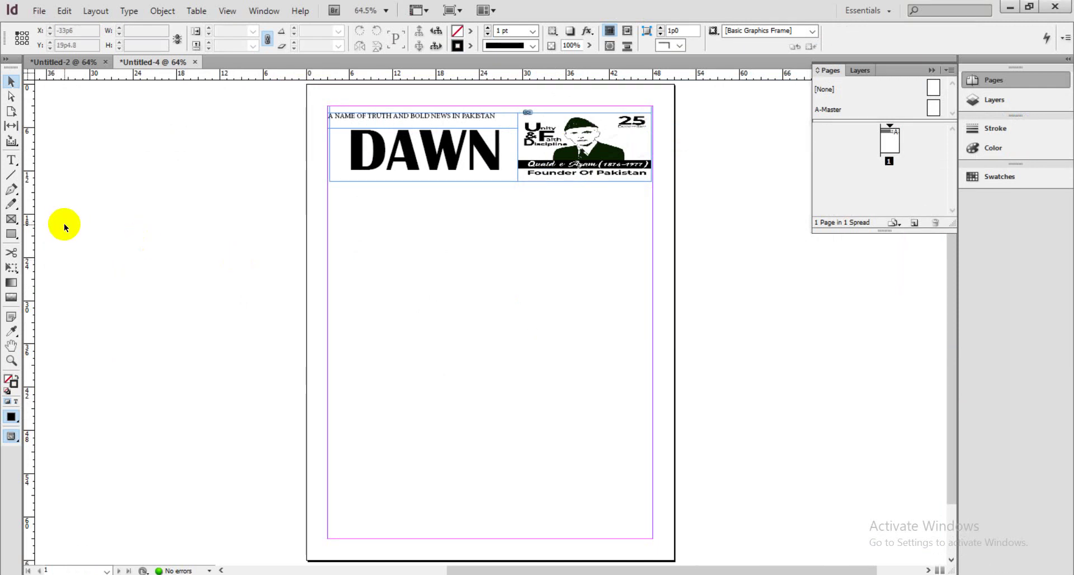
Step: Create a text frame between the margins near the foot of the page and enter THE DAILY DAWN NEWS in it
{"action": "left_click", "coordinate": [19, 161]}
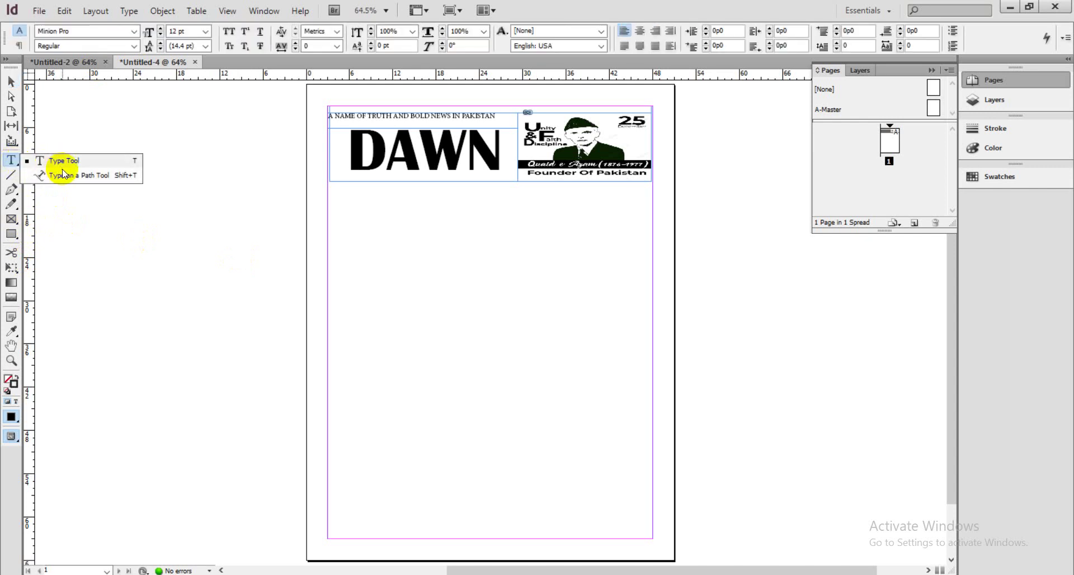
{"action": "left_click", "coordinate": [63, 161]}
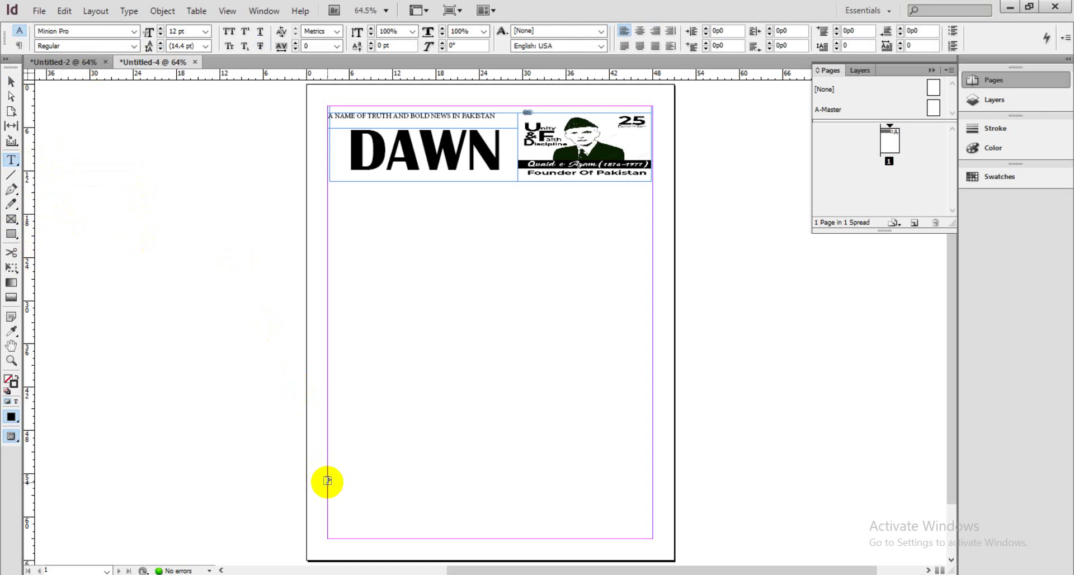
{"action": "left_click_drag", "start_coordinate": [329, 492], "coordinate": [651, 524]}
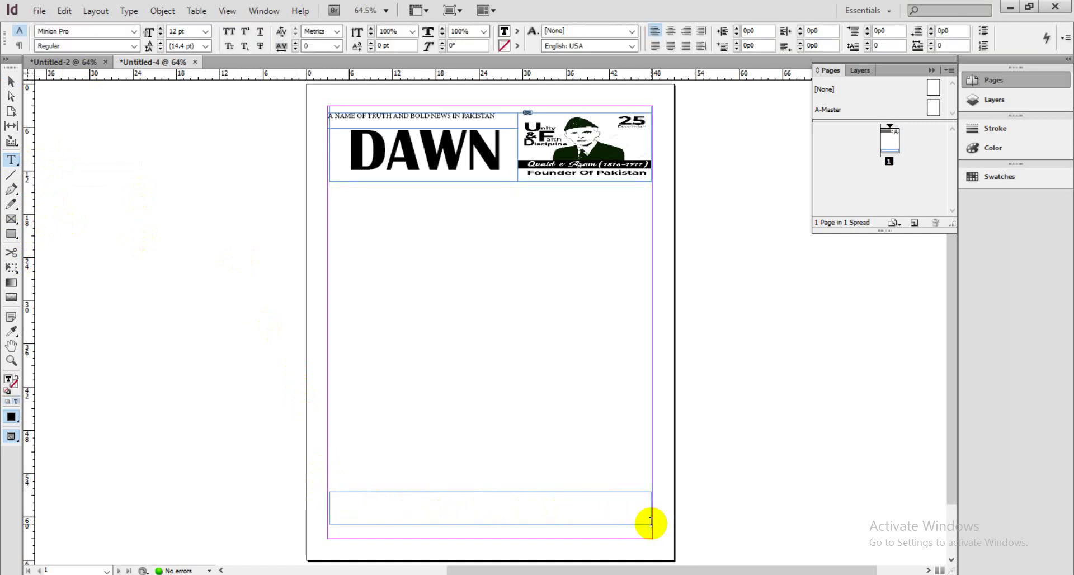
{"action": "type", "text": "TH"}
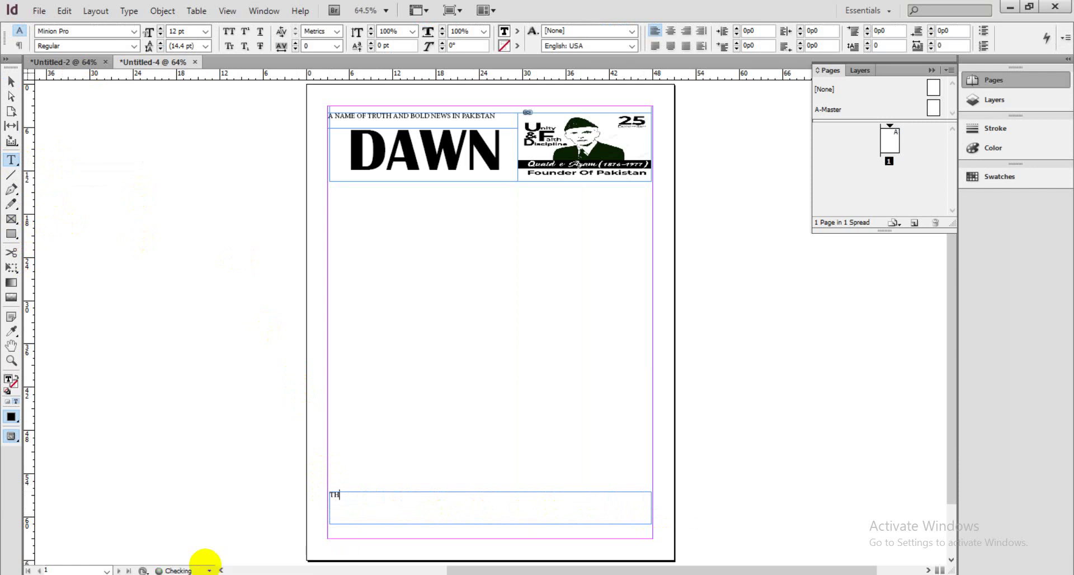
{"action": "type", "text": "E DAILY DAWN NEWS"}
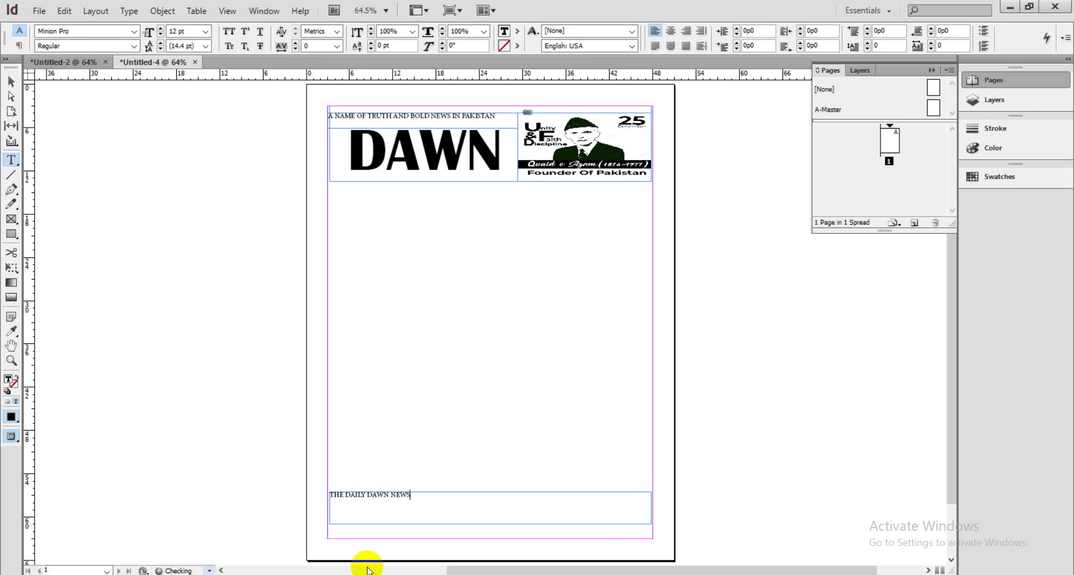
Step: Set the font size of the footer line THE DAILY DAWN NEWS to 16 pt
{"action": "left_click", "coordinate": [410, 498]}
{"action": "left_click_drag", "start_coordinate": [411, 498], "coordinate": [312, 499]}
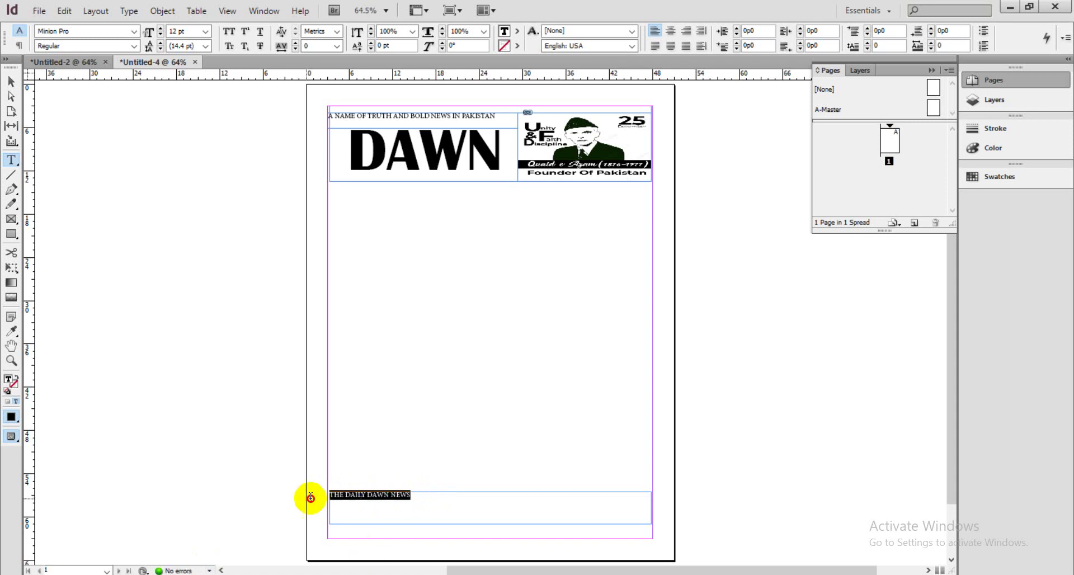
{"action": "left_click", "coordinate": [160, 28]}
{"action": "left_click", "coordinate": [160, 28]}
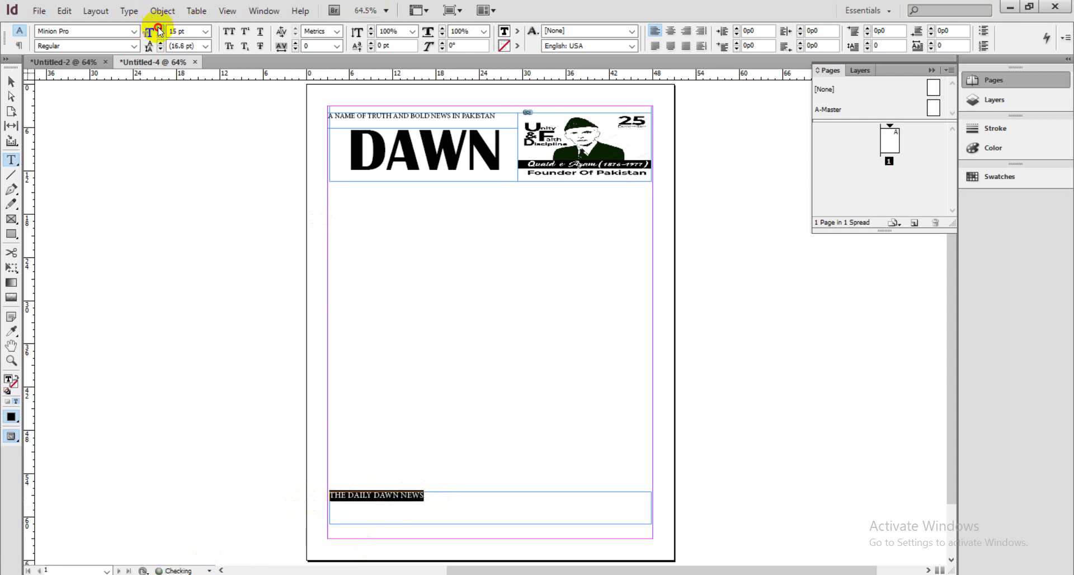
{"action": "left_click", "coordinate": [160, 28]}
{"action": "left_click", "coordinate": [160, 29]}
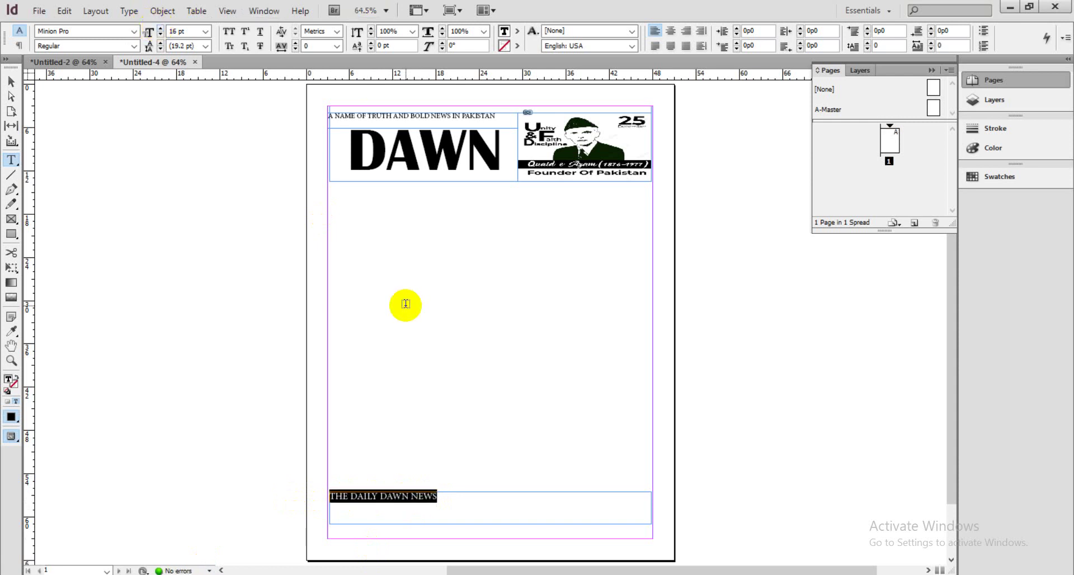
Step: Add a second footer line reading PAGE NO : below THE DAILY DAWN NEWS
{"action": "left_click", "coordinate": [446, 500]}
{"action": "key", "text": "Return"}
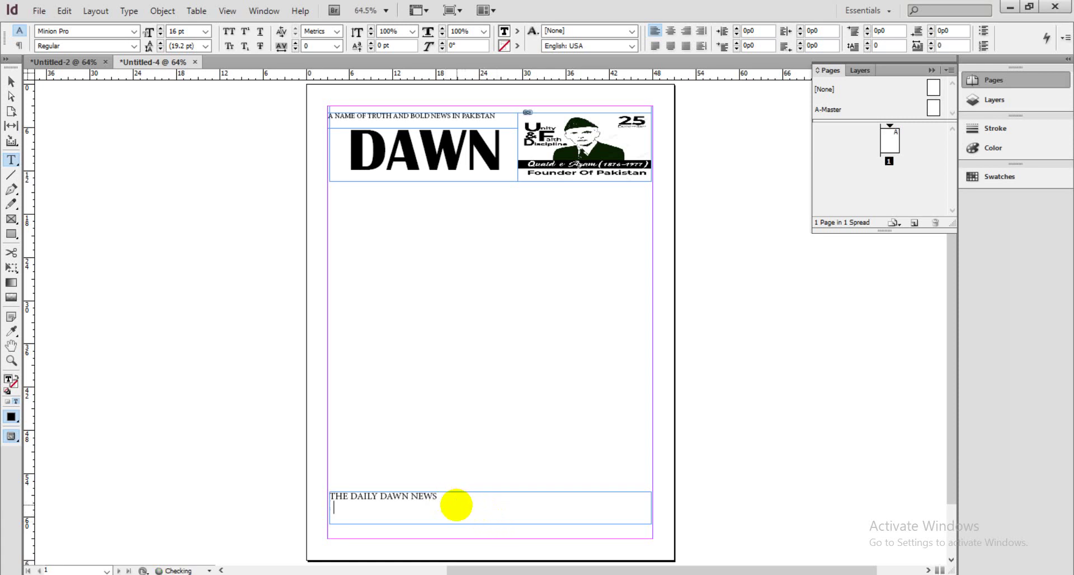
{"action": "type", "text": "PAGE NO :"}
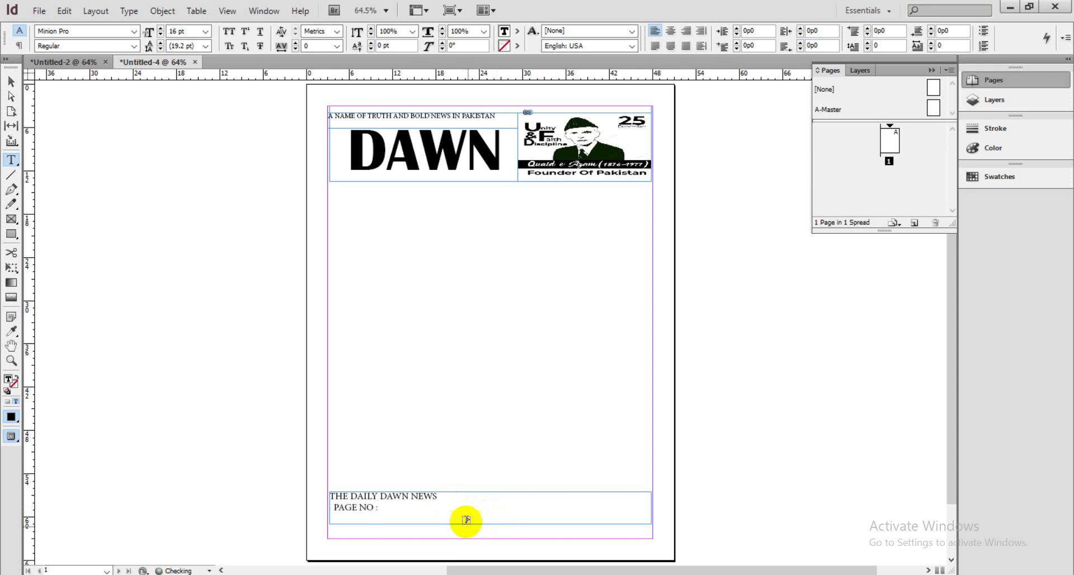
Step: Set the font size of the PAGE NO : line to 23 pt
{"action": "left_click_drag", "start_coordinate": [378, 509], "coordinate": [307, 508]}
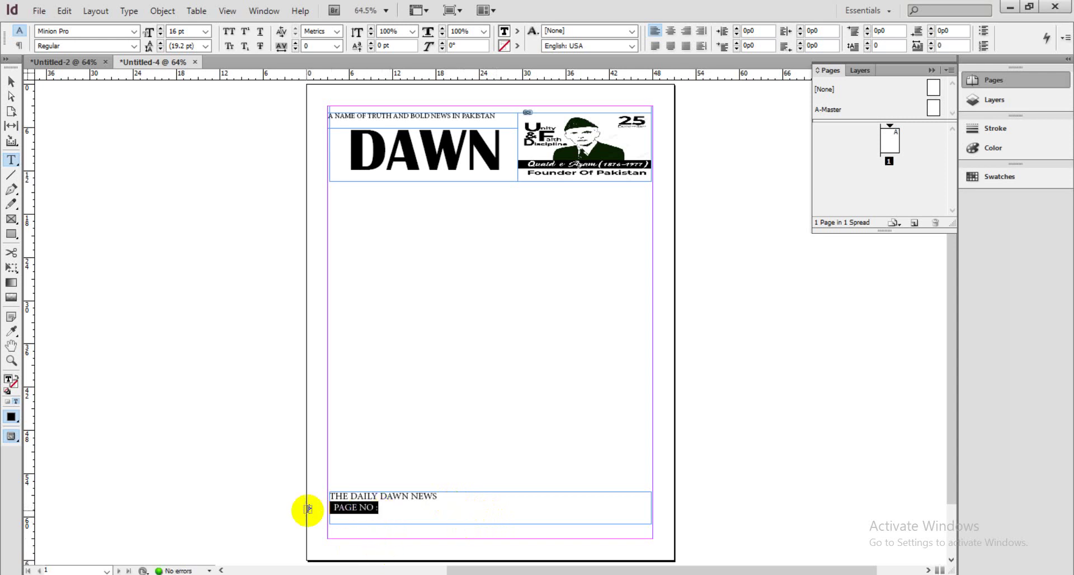
{"action": "left_click", "coordinate": [160, 28]}
{"action": "left_click", "coordinate": [160, 28]}
{"action": "left_click", "coordinate": [160, 28]}
{"action": "left_click", "coordinate": [161, 29]}
{"action": "left_click", "coordinate": [161, 29]}
{"action": "left_click", "coordinate": [160, 29]}
{"action": "left_click", "coordinate": [160, 28]}
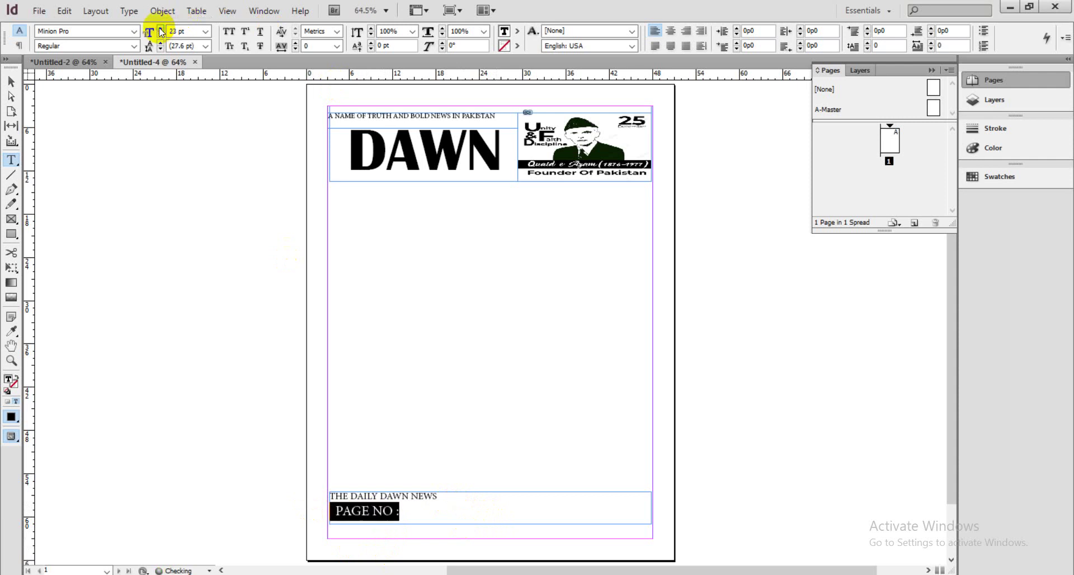
Step: Change the font of the PAGE NO : line to Gill Sans Ultra Bold
{"action": "left_click", "coordinate": [131, 32]}
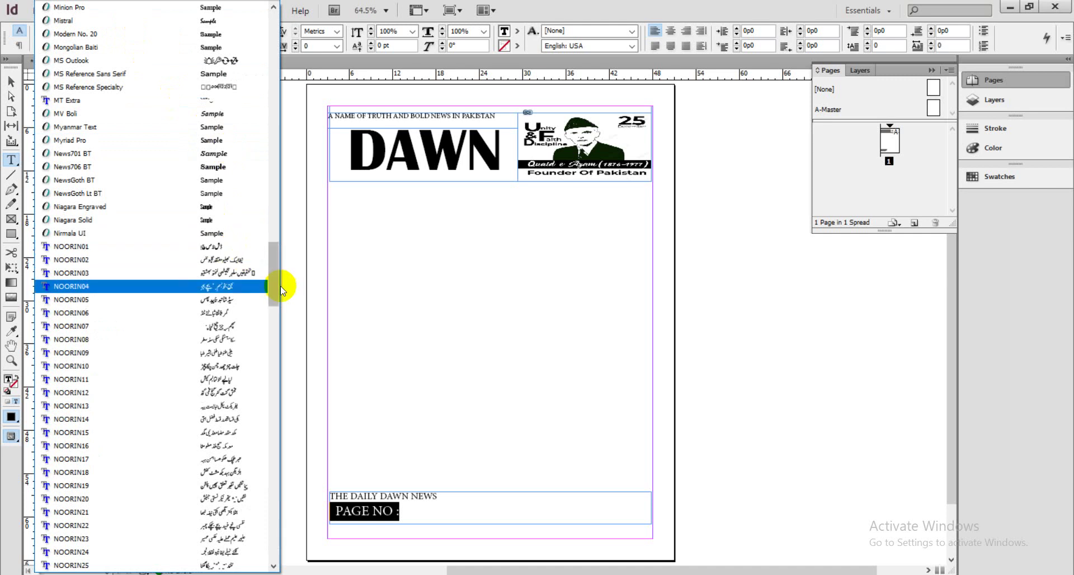
{"action": "left_click_drag", "start_coordinate": [277, 286], "coordinate": [276, 180]}
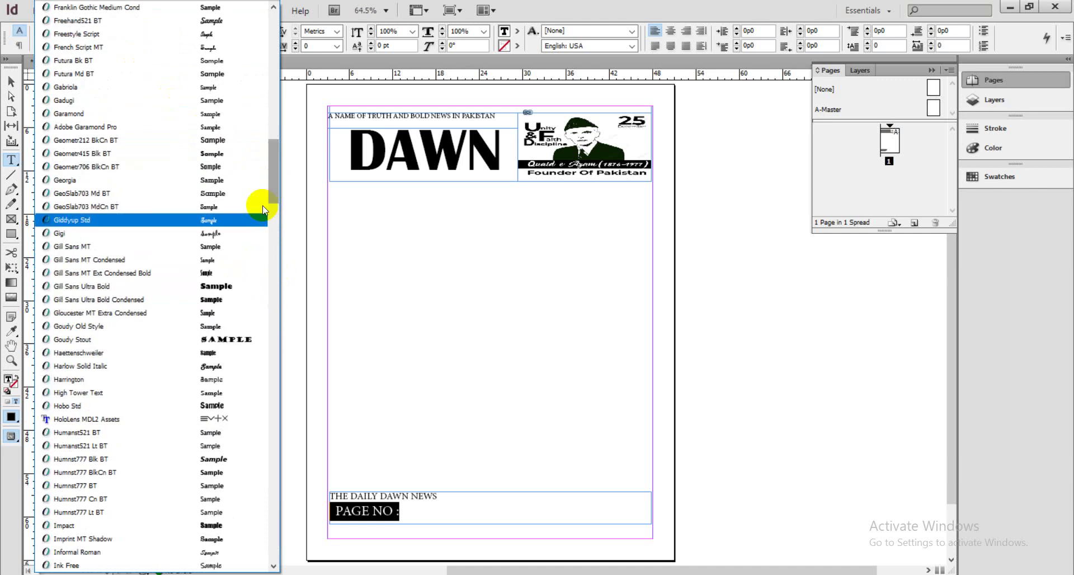
{"action": "left_click", "coordinate": [226, 289]}
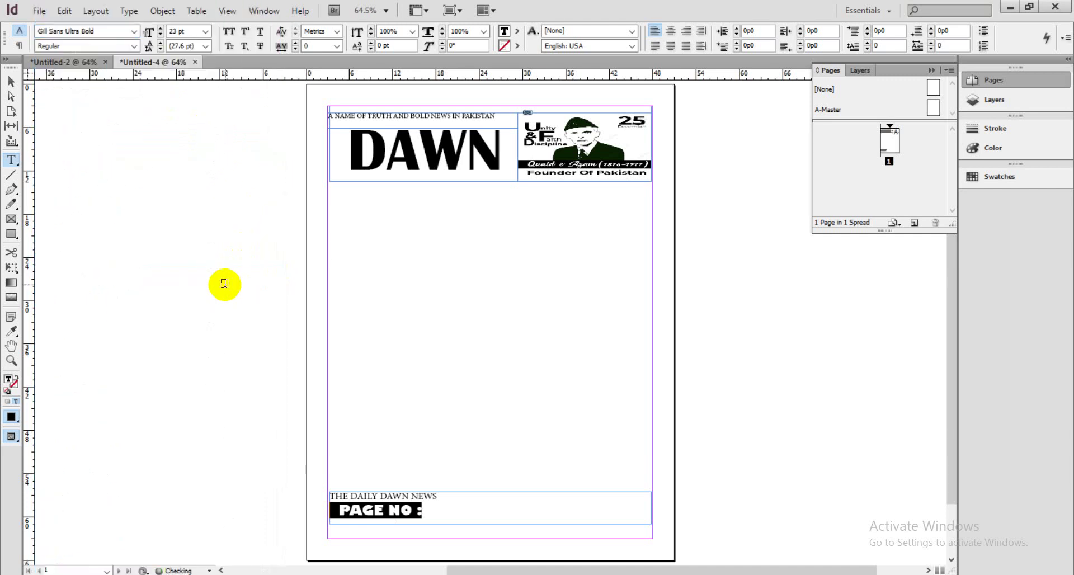
Step: Insert a Current Page Number marker at the end of the PAGE NO : line
{"action": "left_click", "coordinate": [428, 509]}
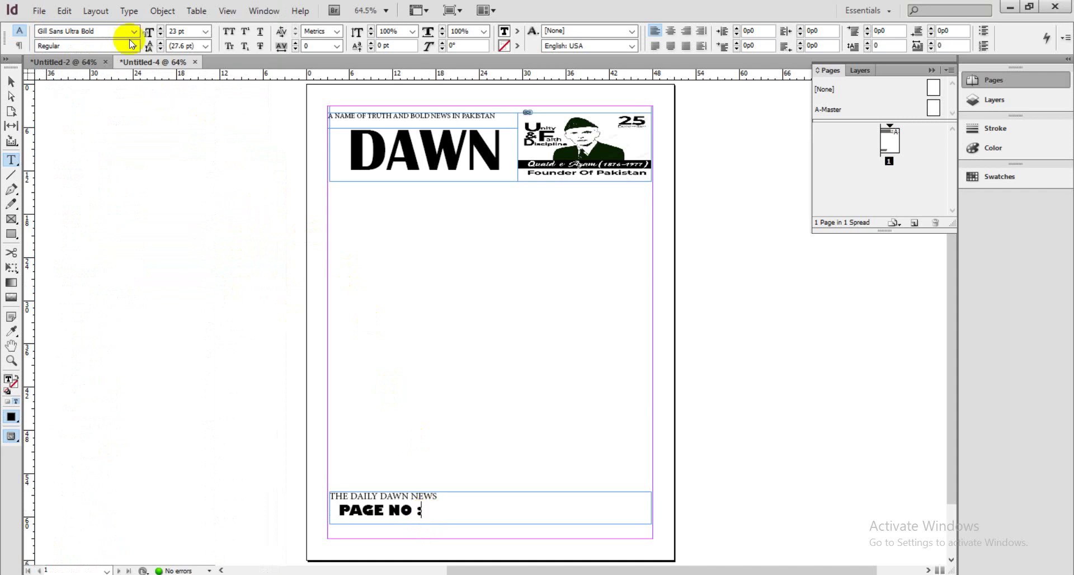
{"action": "left_click", "coordinate": [130, 11]}
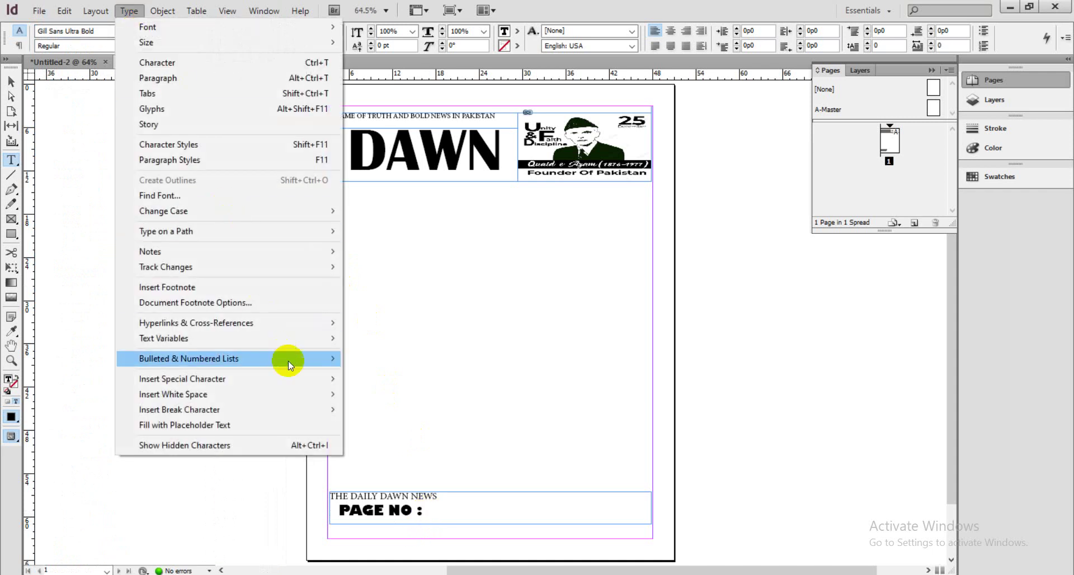
{"action": "mouse_move", "coordinate": [312, 380]}
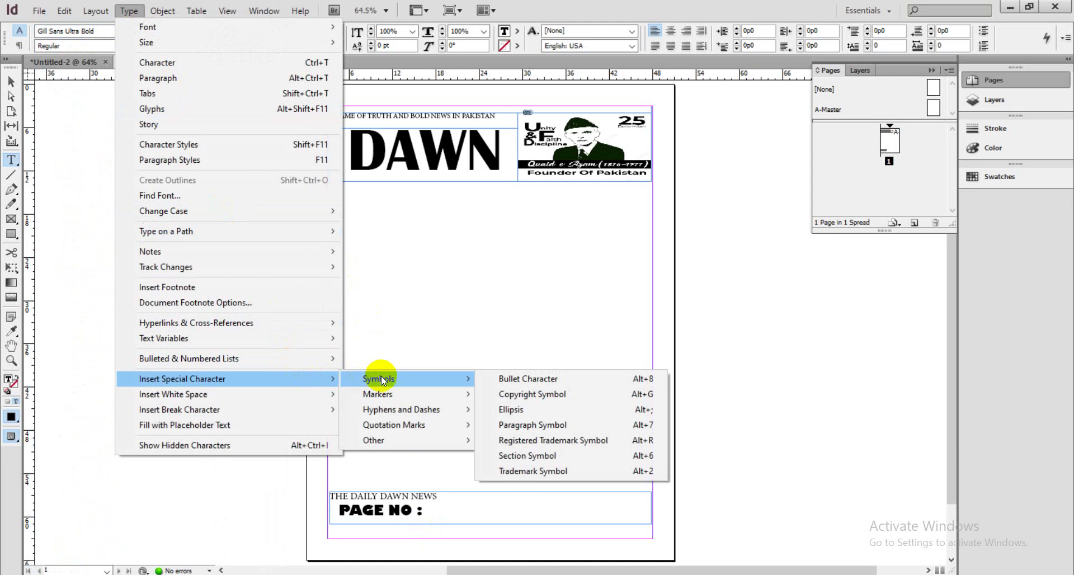
{"action": "mouse_move", "coordinate": [397, 395]}
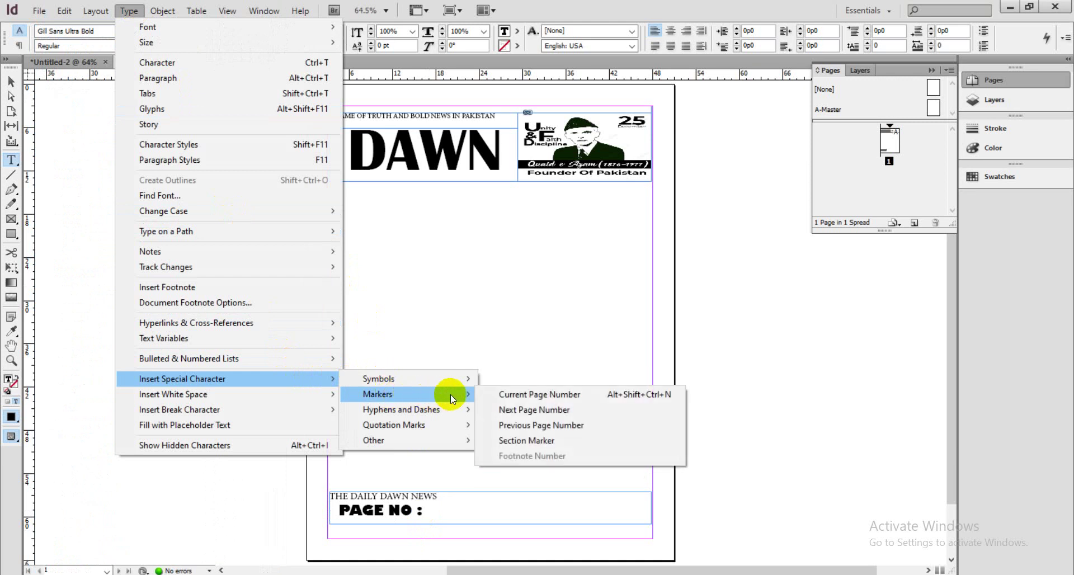
{"action": "left_click", "coordinate": [508, 395]}
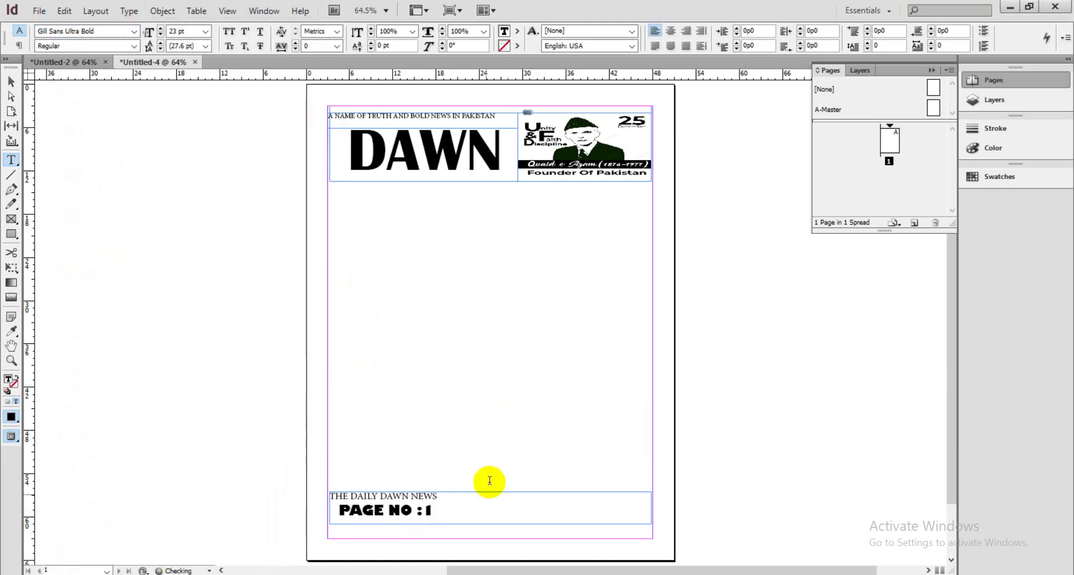
Step: Change the font of the whole PAGE NO line, including its page number, to Arial Rounded MT Bold
{"action": "double_click", "coordinate": [441, 511]}
{"action": "left_click_drag", "start_coordinate": [441, 511], "coordinate": [283, 507]}
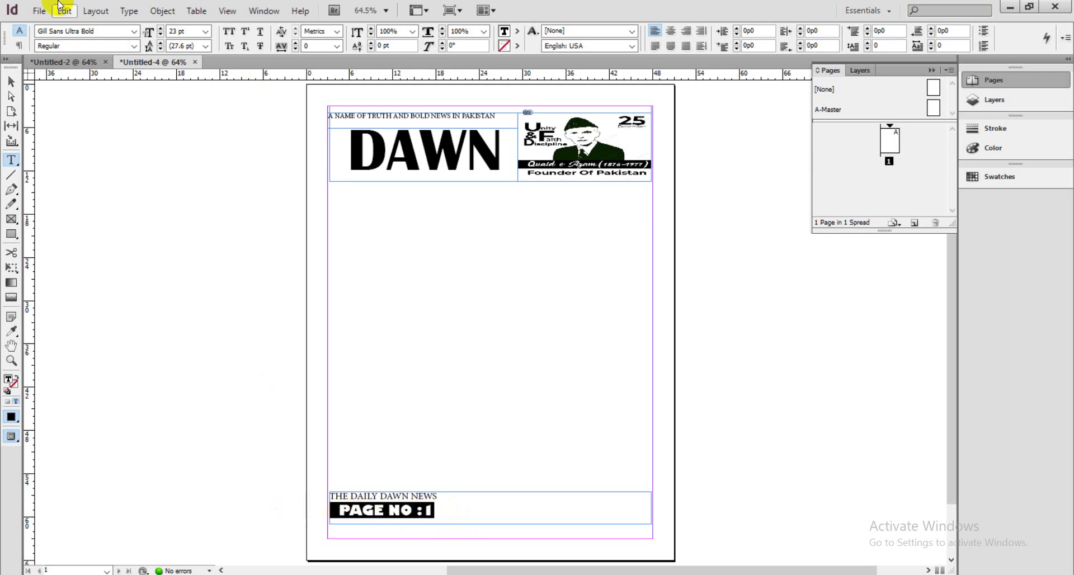
{"action": "left_click", "coordinate": [124, 11]}
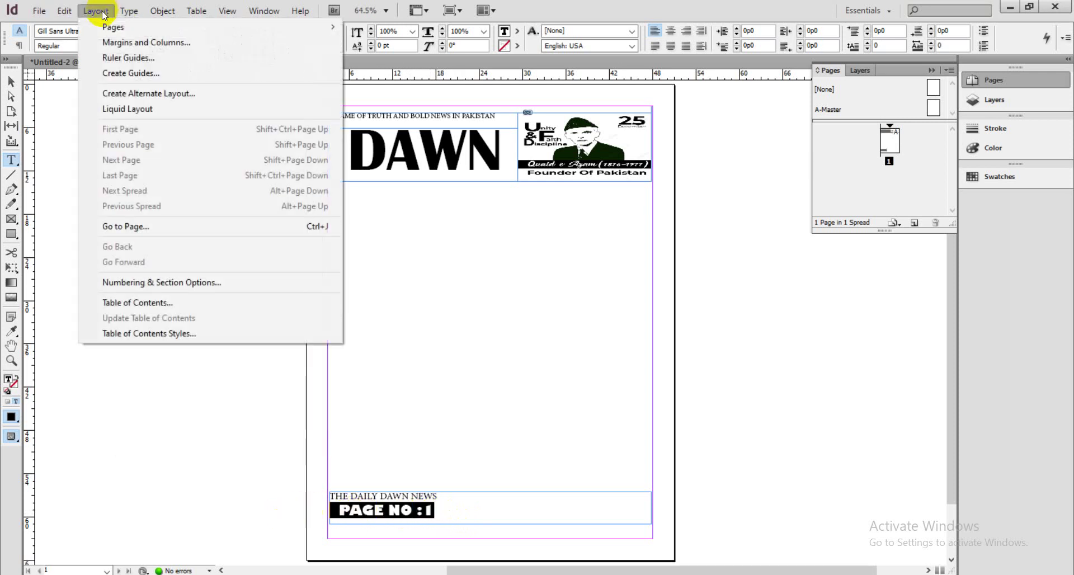
{"action": "left_click", "coordinate": [53, 31]}
{"action": "left_click", "coordinate": [135, 31]}
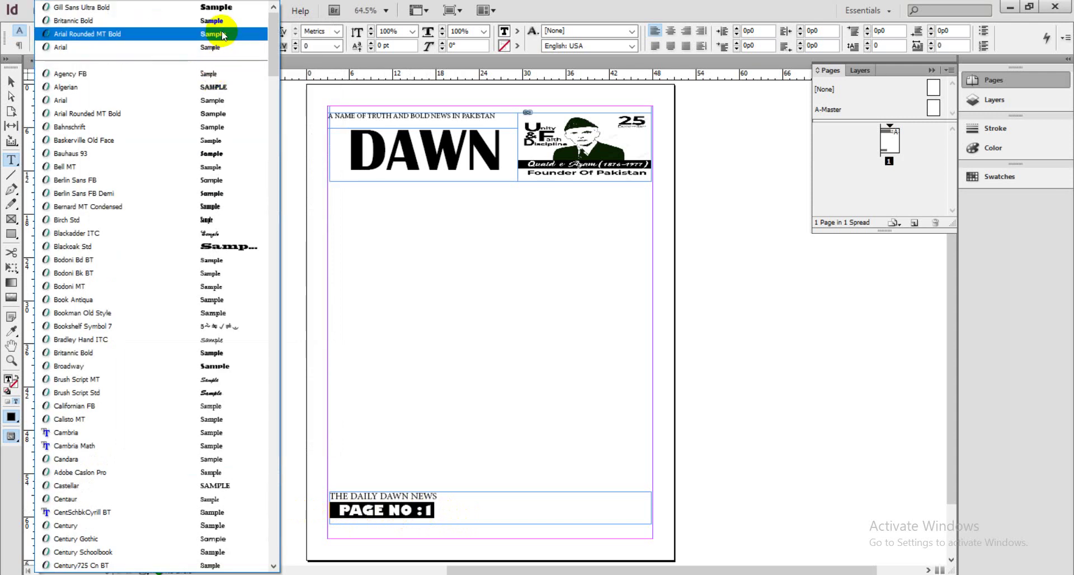
{"action": "left_click", "coordinate": [222, 34]}
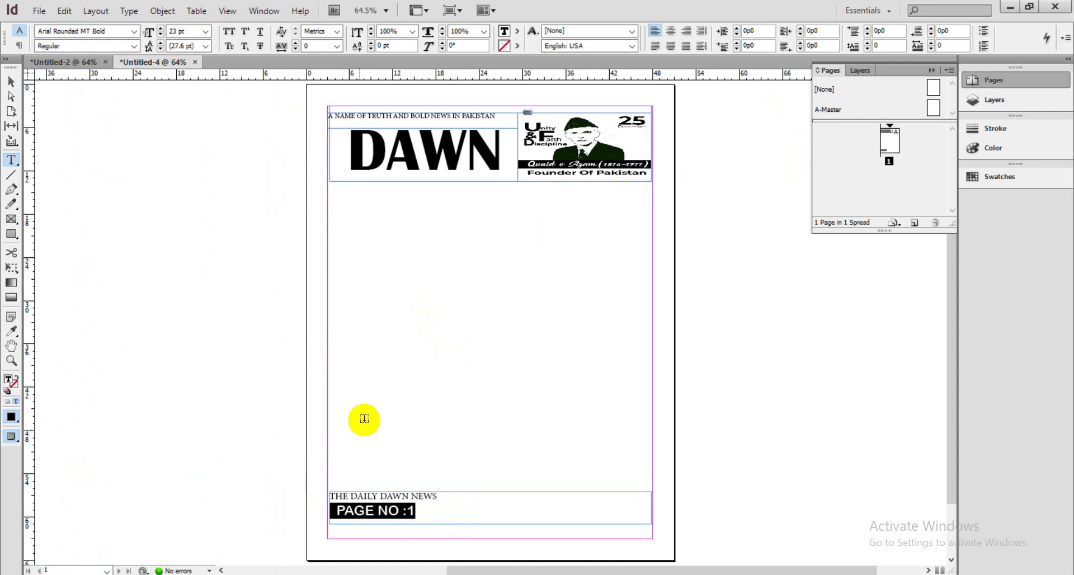
{"action": "left_click", "coordinate": [419, 516]}
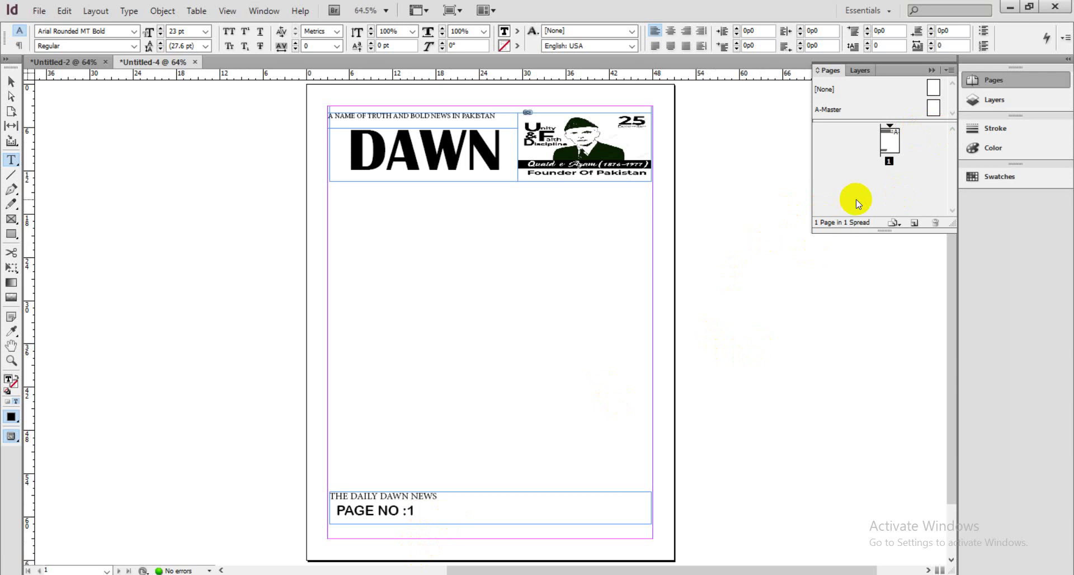
Step: Go to page 1 of the document and add a new page
{"action": "double_click", "coordinate": [888, 140]}
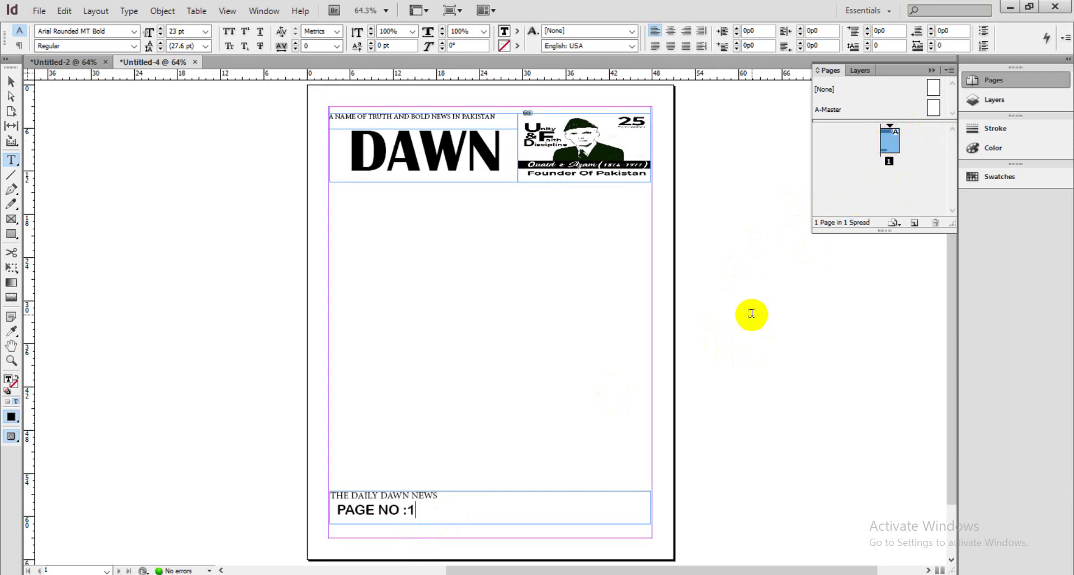
{"action": "left_click", "coordinate": [914, 224]}
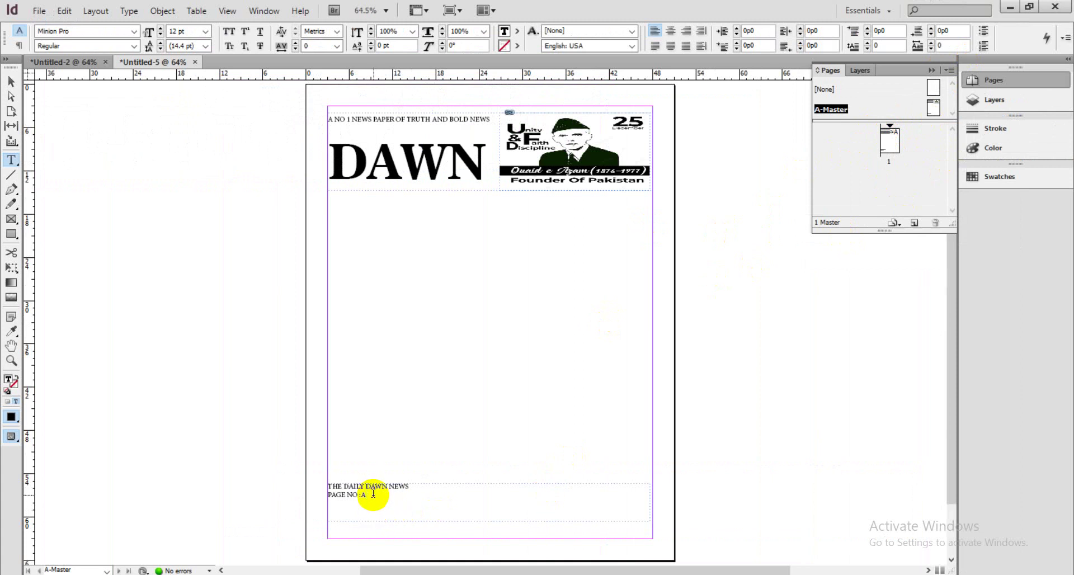
{"action": "left_click", "coordinate": [129, 10]}
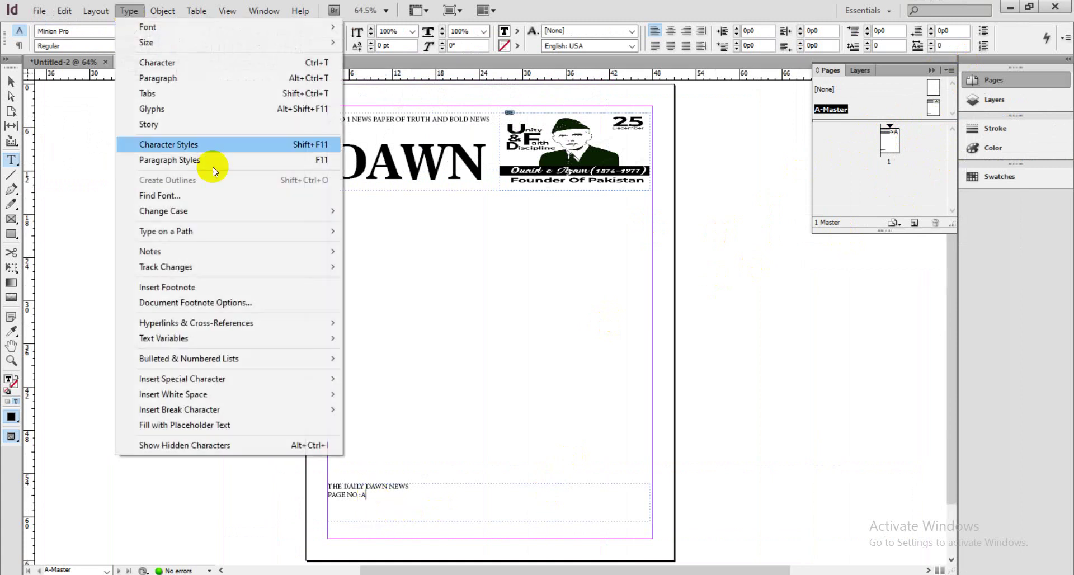
{"action": "mouse_move", "coordinate": [260, 380]}
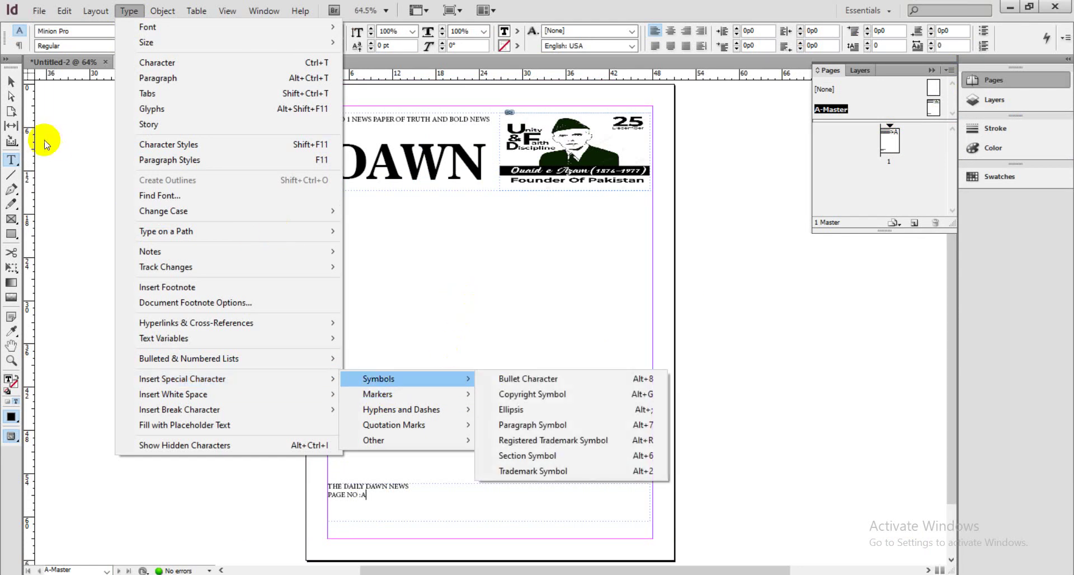
{"action": "left_click", "coordinate": [12, 81]}
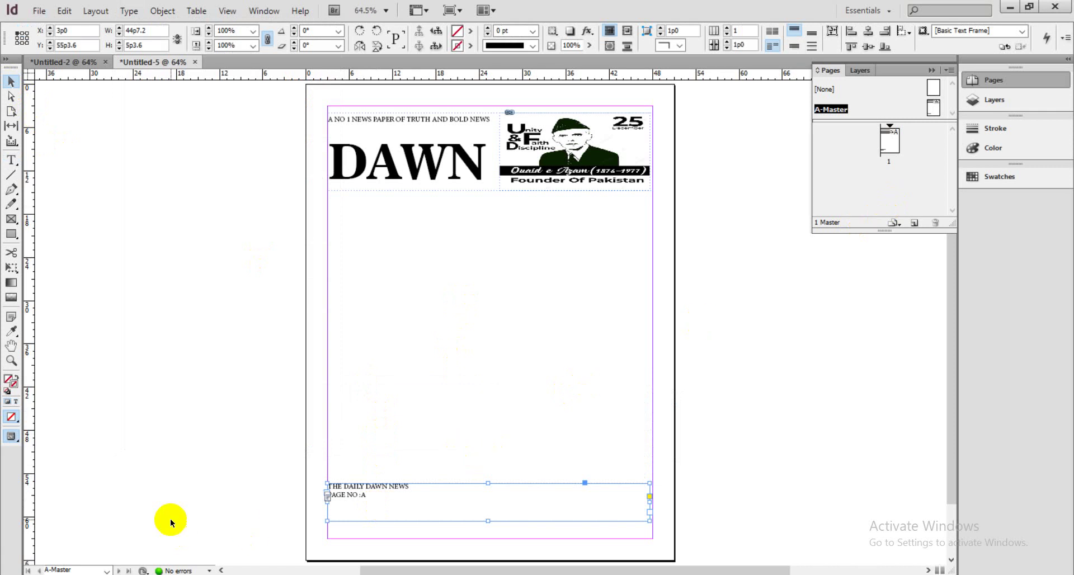
Step: Set the font size of the PAGE NO line in the A-Master footer to 90 pt
{"action": "left_click", "coordinate": [11, 160]}
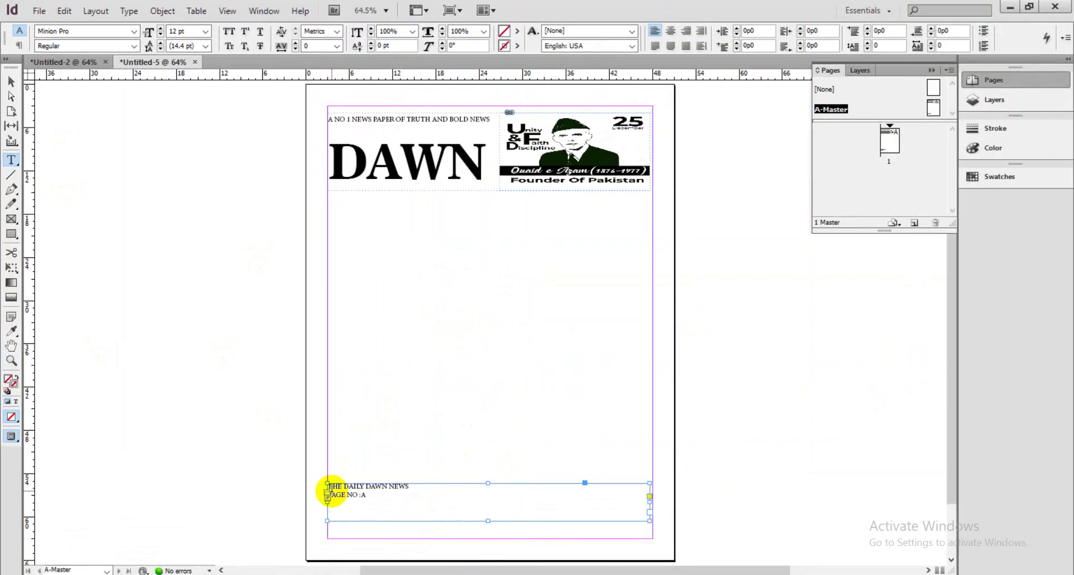
{"action": "left_click_drag", "start_coordinate": [332, 490], "coordinate": [396, 496]}
{"action": "left_click", "coordinate": [392, 498]}
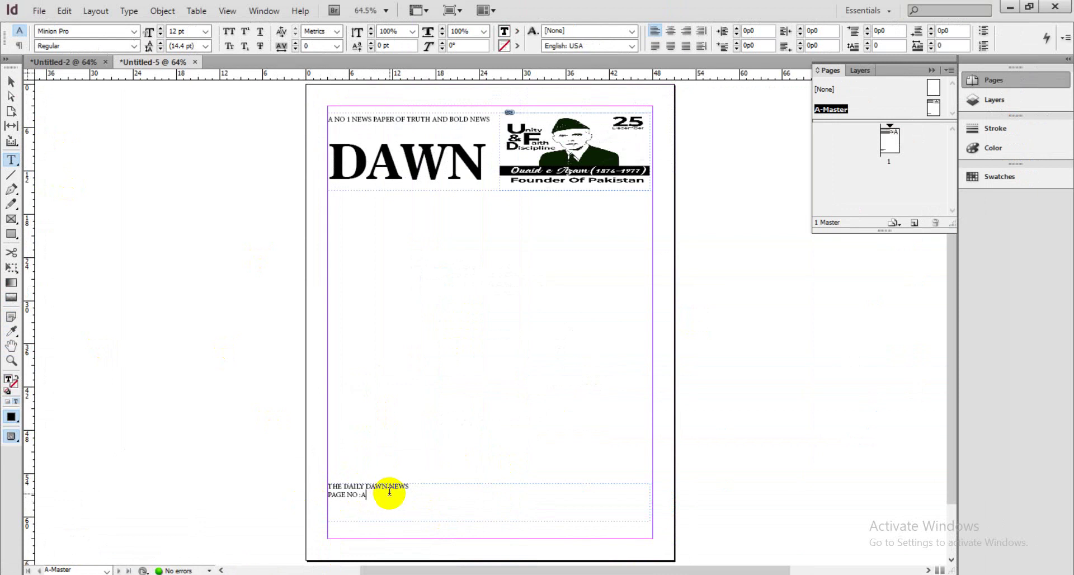
{"action": "left_click_drag", "start_coordinate": [364, 496], "coordinate": [324, 498]}
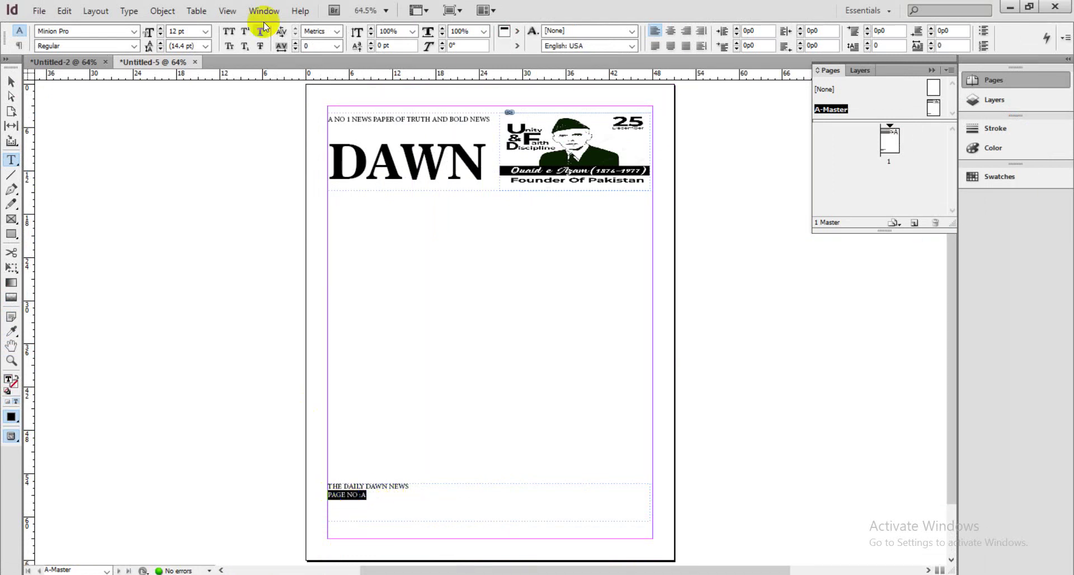
{"action": "left_click", "coordinate": [161, 28]}
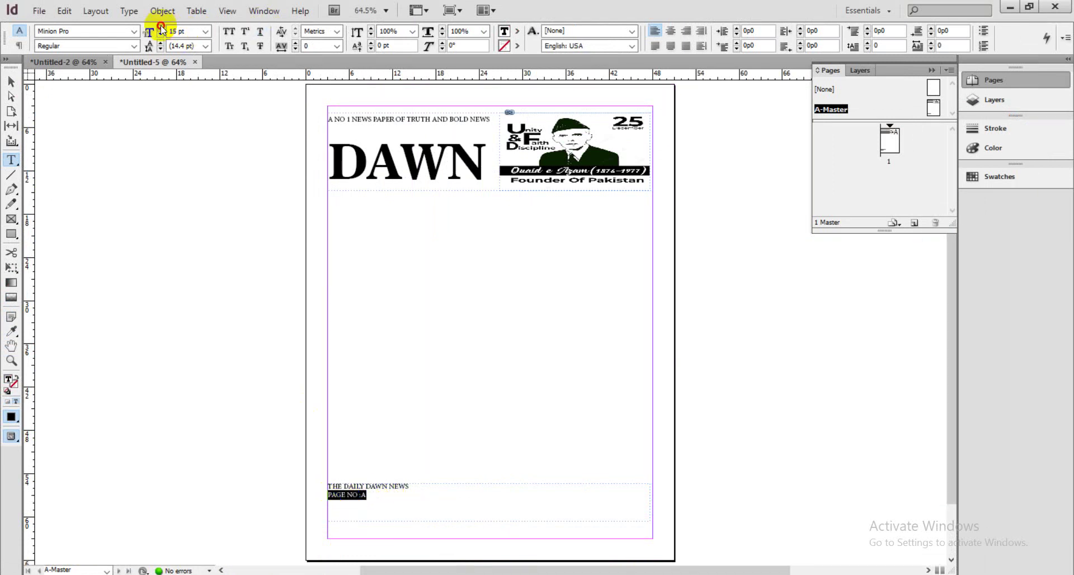
{"action": "left_click", "coordinate": [160, 28]}
{"action": "left_click", "coordinate": [160, 28]}
{"action": "left_click", "coordinate": [161, 28]}
{"action": "left_click", "coordinate": [160, 28]}
{"action": "left_click", "coordinate": [161, 28]}
{"action": "left_click", "coordinate": [161, 28]}
{"action": "left_click", "coordinate": [161, 28]}
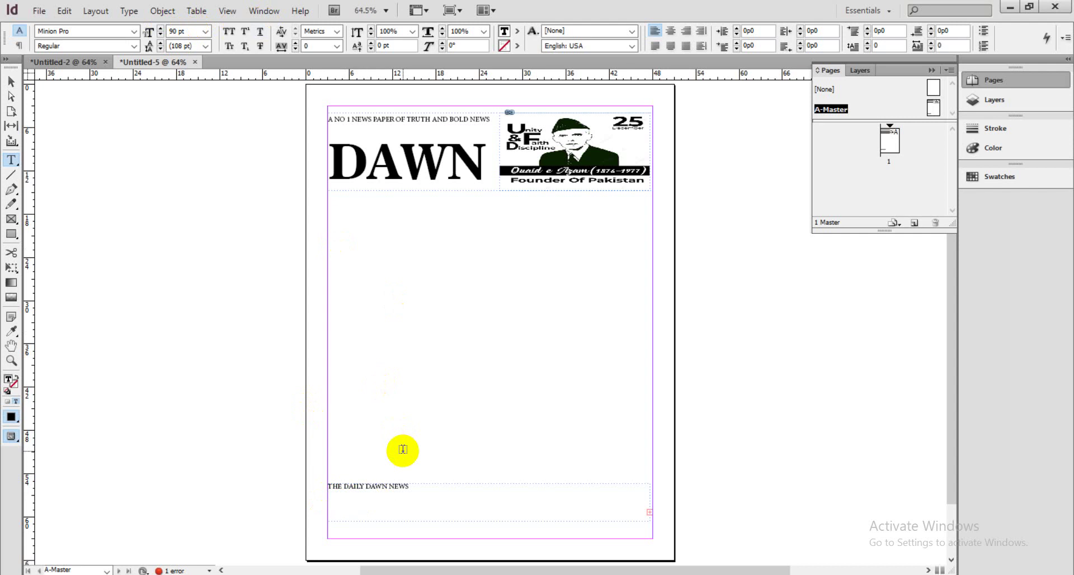
Step: Set the font size of the PAGE NO line in the footer to 27 pt
{"action": "left_click", "coordinate": [159, 32]}
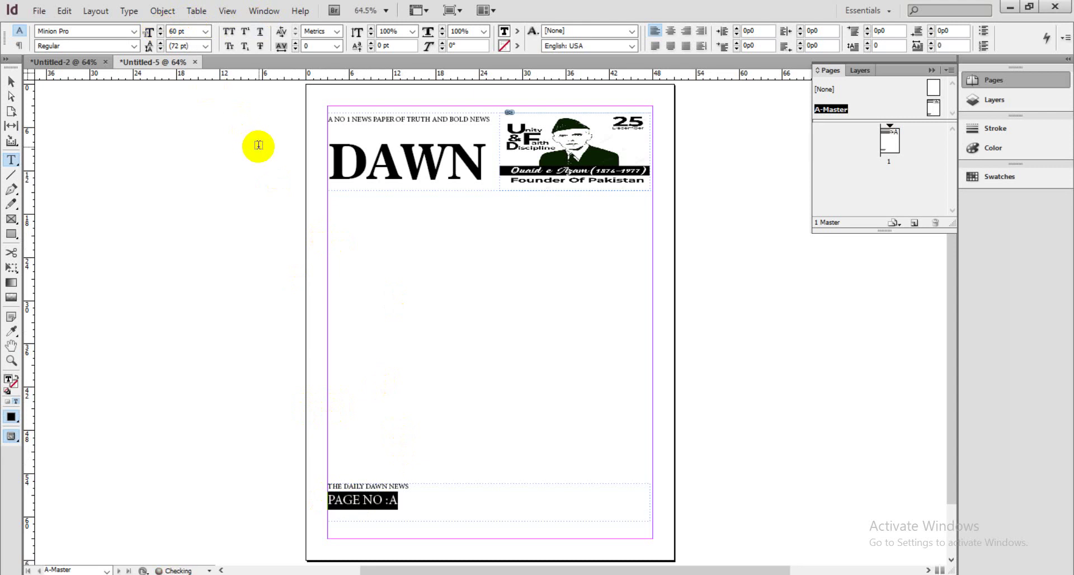
{"action": "left_click", "coordinate": [161, 29]}
{"action": "left_click", "coordinate": [161, 29]}
{"action": "left_click", "coordinate": [162, 30]}
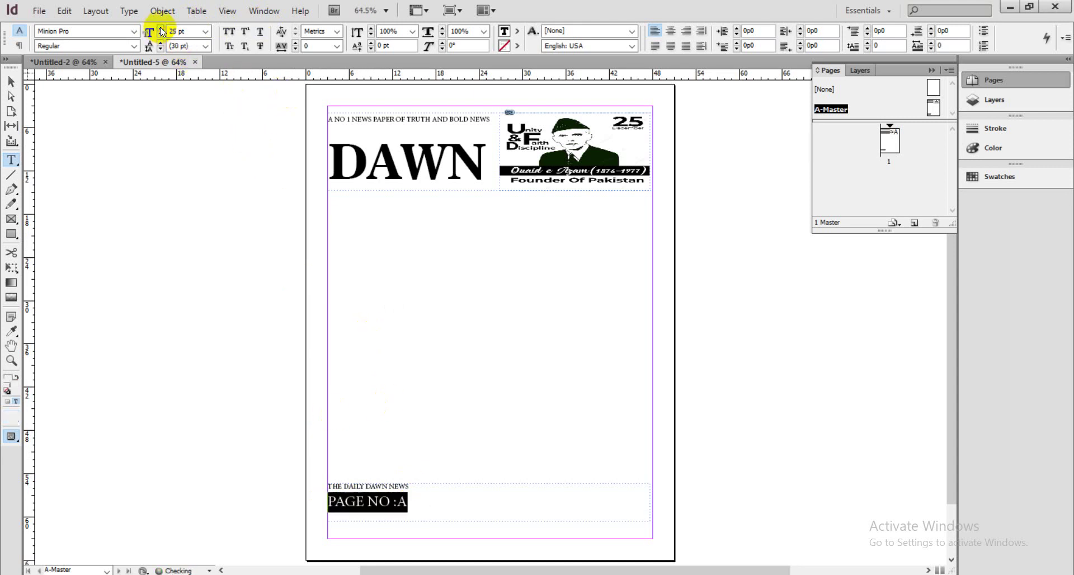
{"action": "left_click", "coordinate": [162, 29]}
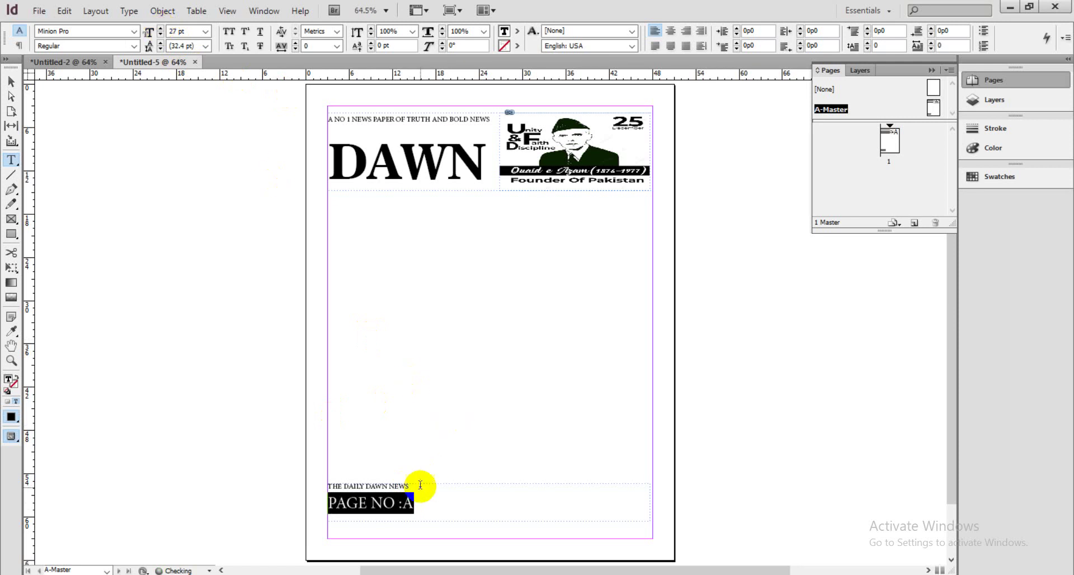
Step: Set the THE DAILY DAWN NEWS footer line to 18 pt and enlarge the PAGE NO line beneath it a little more
{"action": "left_click_drag", "start_coordinate": [411, 486], "coordinate": [312, 492]}
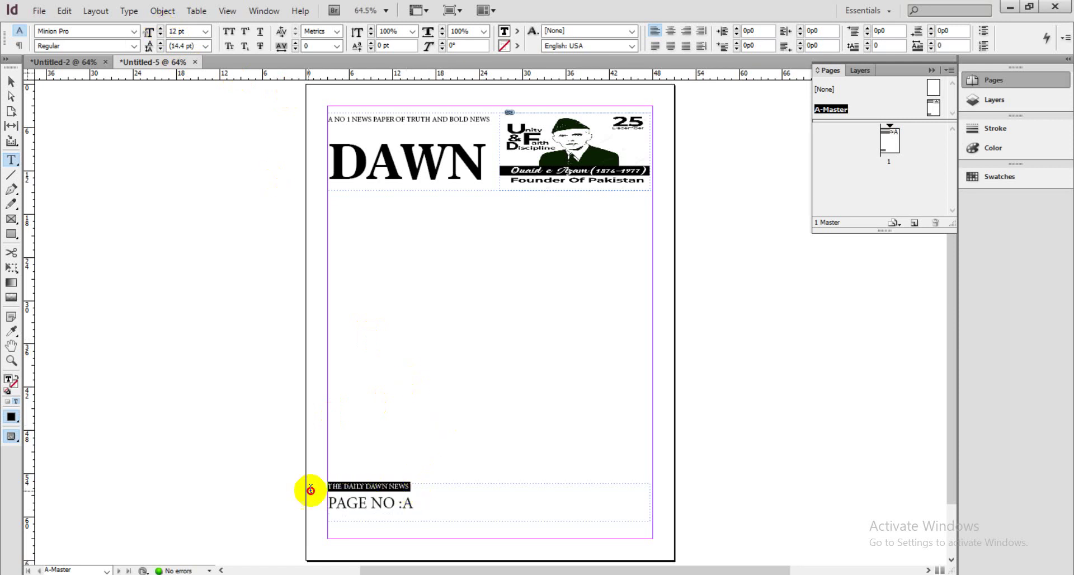
{"action": "left_click", "coordinate": [160, 30]}
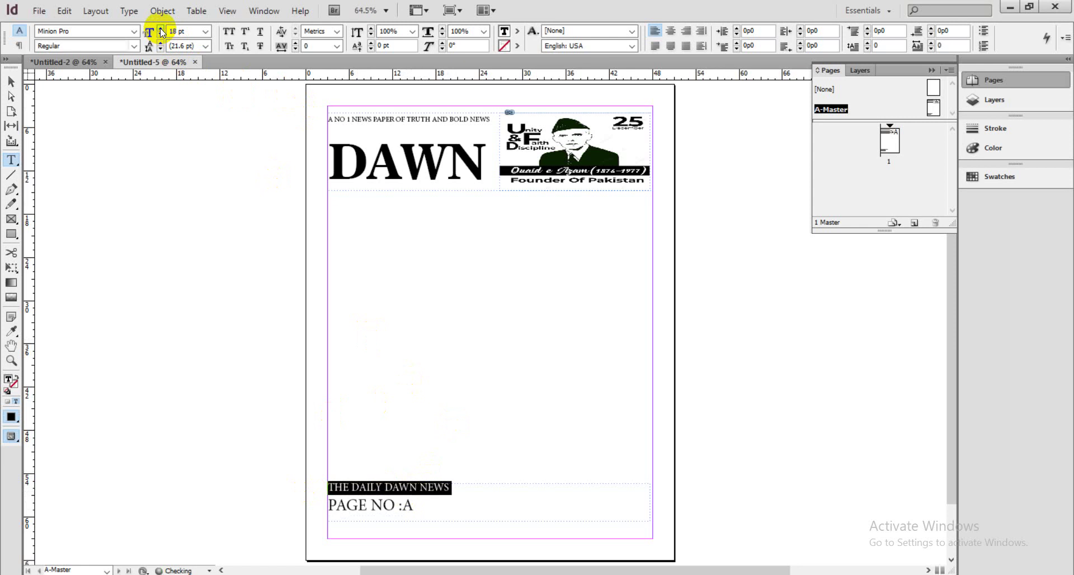
{"action": "left_click_drag", "start_coordinate": [414, 506], "coordinate": [297, 493]}
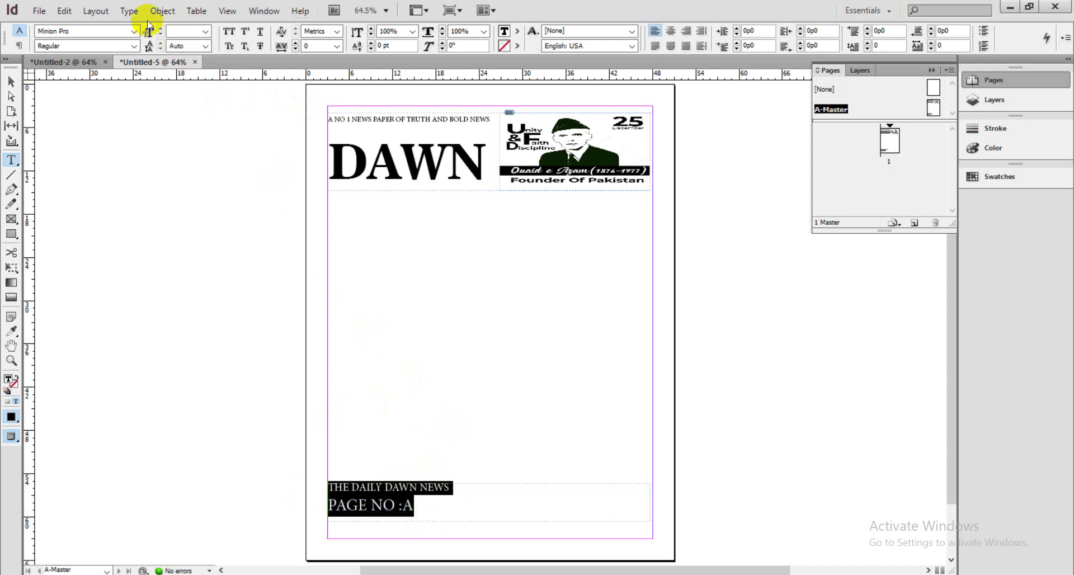
{"action": "left_click", "coordinate": [160, 29]}
{"action": "left_click", "coordinate": [300, 289]}
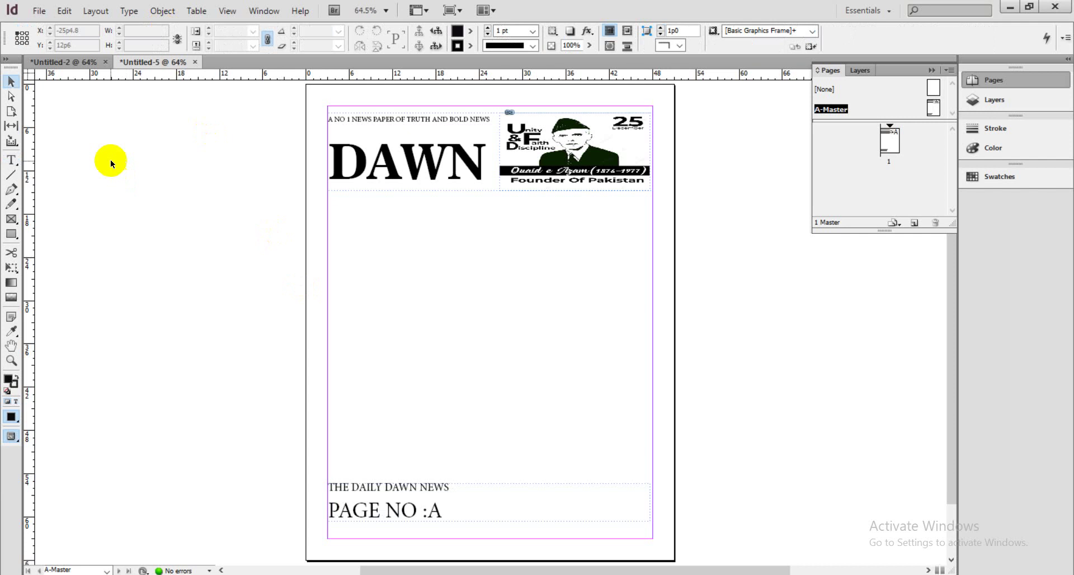
Step: Fill the footer text frame with near-black, RGB 8, 10, 15
{"action": "left_click", "coordinate": [10, 83]}
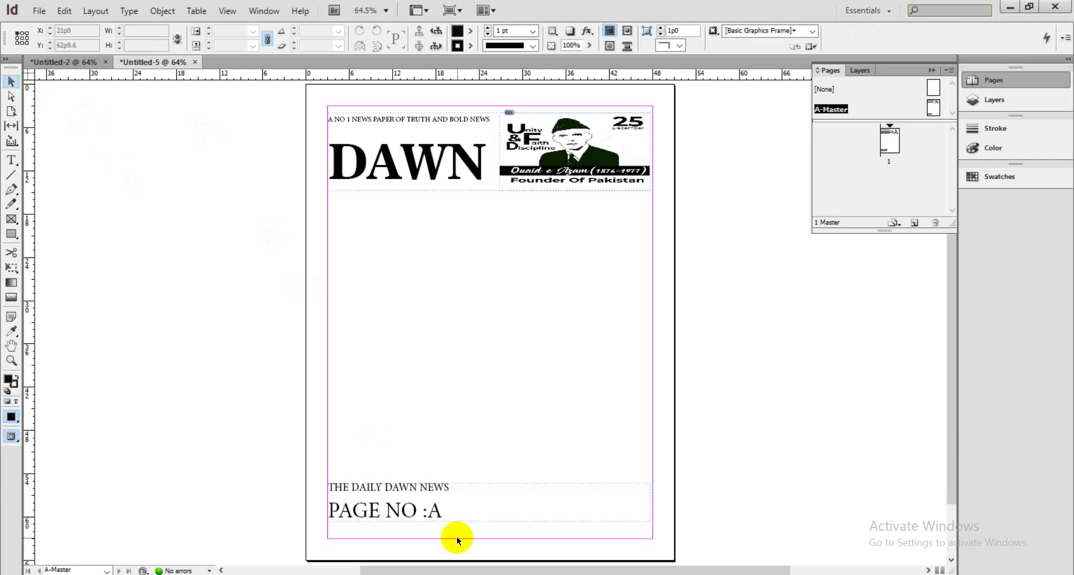
{"action": "left_click", "coordinate": [488, 504]}
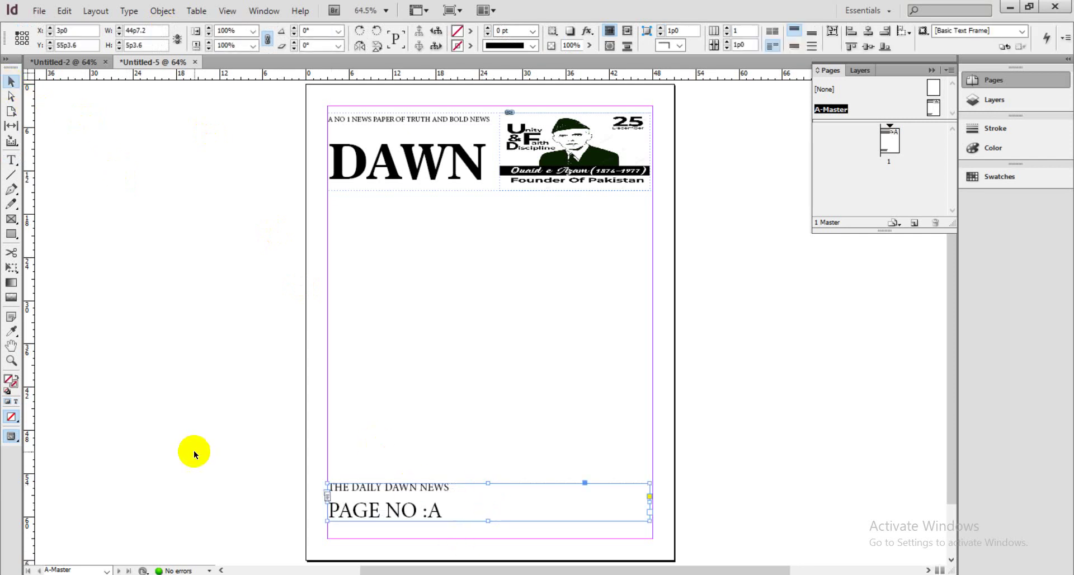
{"action": "double_click", "coordinate": [6, 383]}
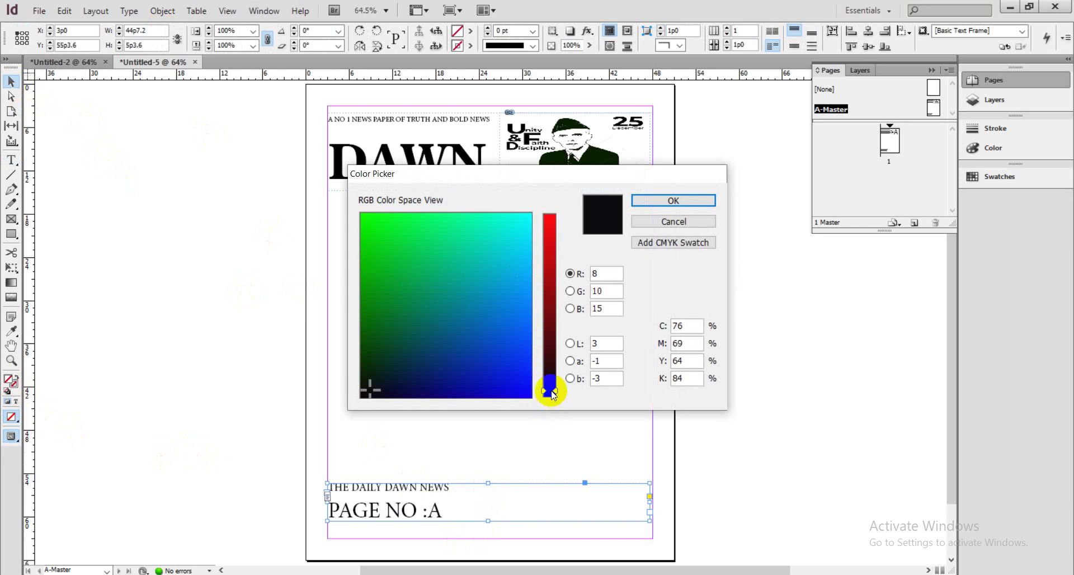
{"action": "left_click", "coordinate": [653, 199]}
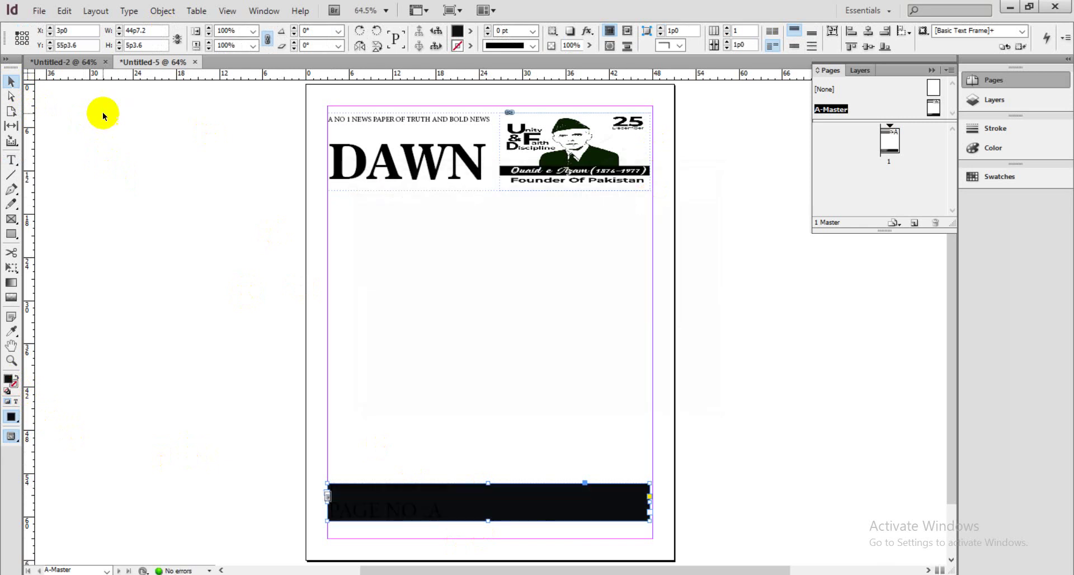
Step: Try to recolor the footer text near-white, RGB 250, 255, 255, so it stands out on the dark band
{"action": "left_click", "coordinate": [11, 160]}
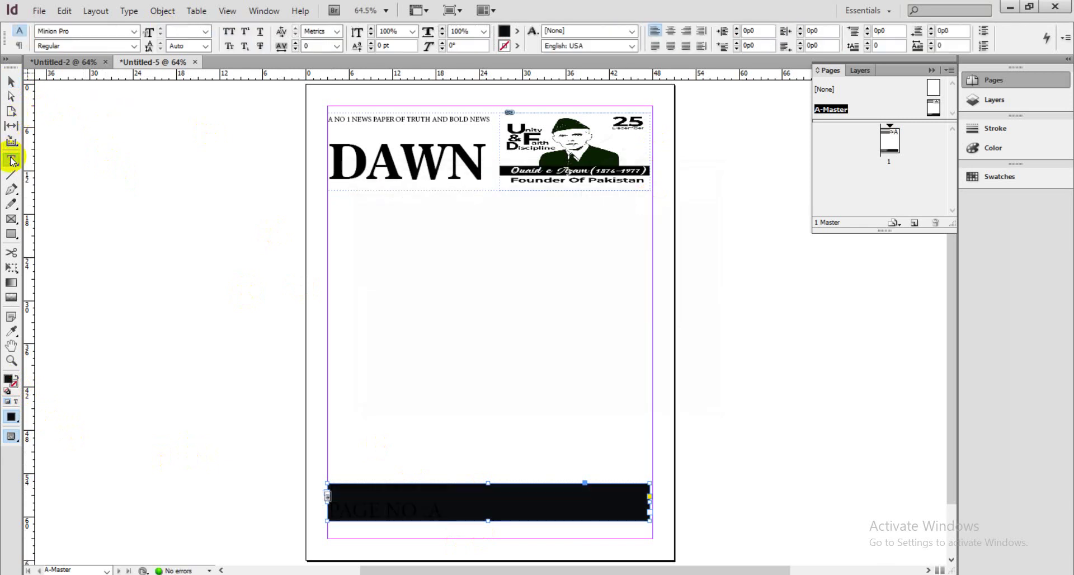
{"action": "left_click", "coordinate": [328, 496]}
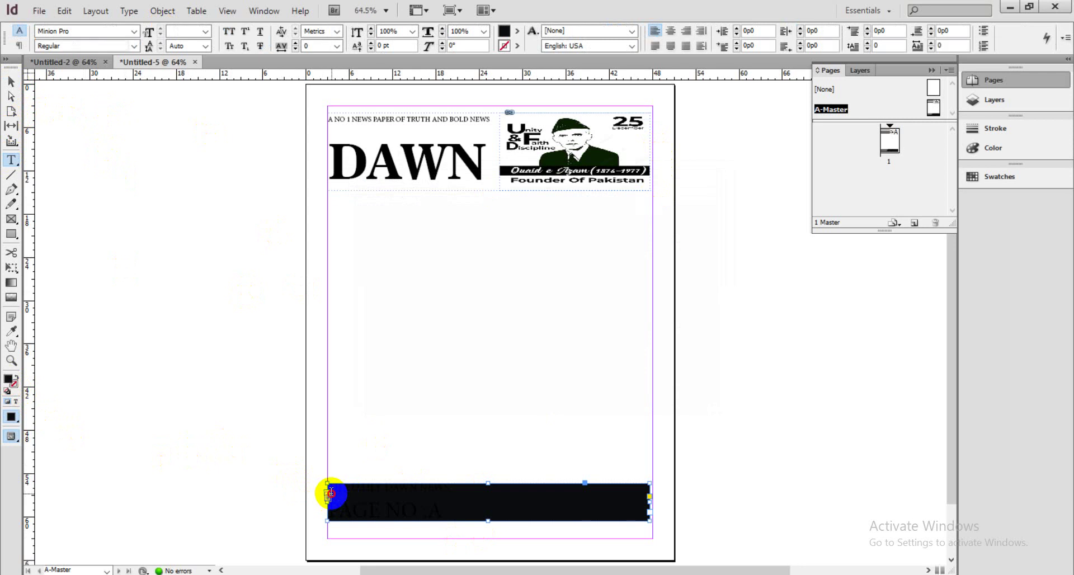
{"action": "left_click_drag", "start_coordinate": [330, 493], "coordinate": [470, 505]}
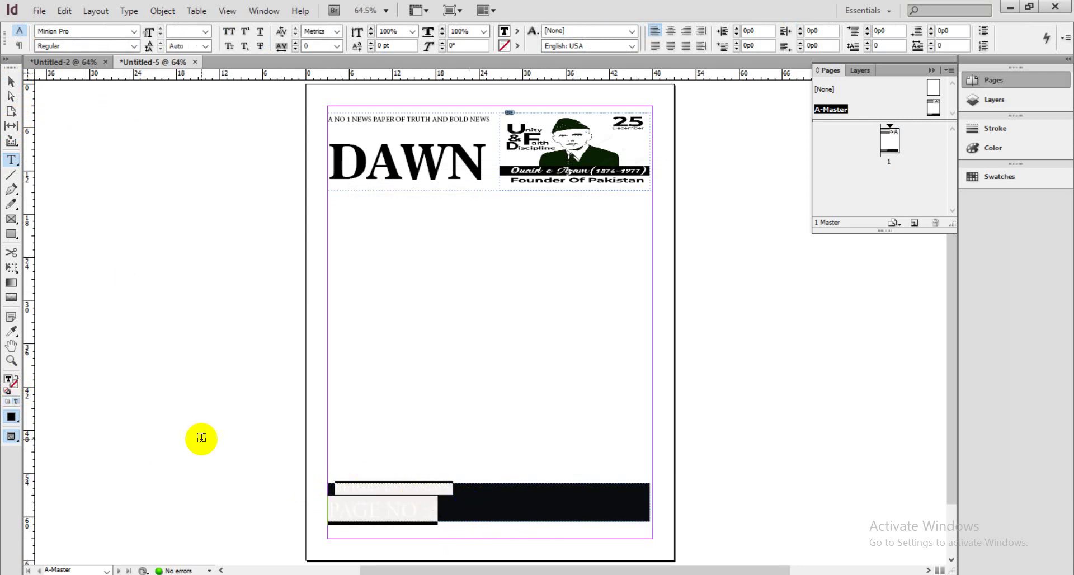
{"action": "left_click", "coordinate": [10, 380]}
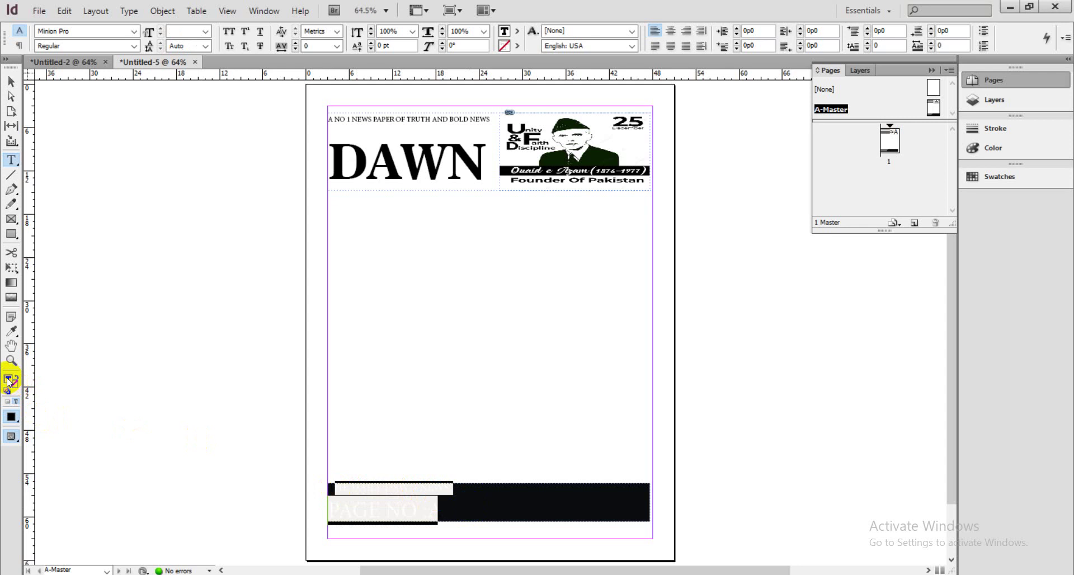
{"action": "left_click", "coordinate": [9, 382]}
{"action": "left_click", "coordinate": [526, 259]}
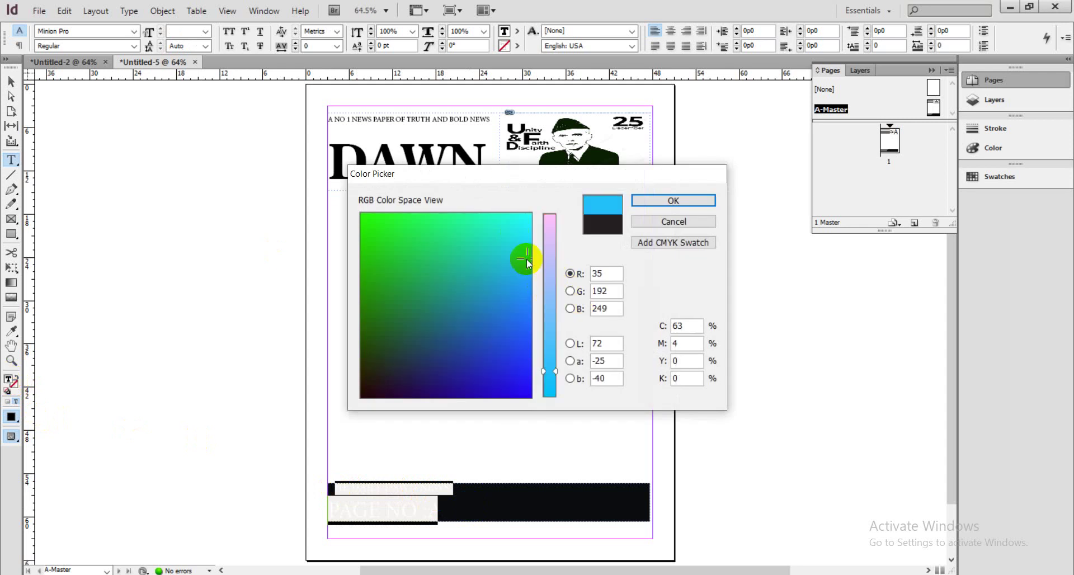
{"action": "left_click_drag", "start_coordinate": [526, 260], "coordinate": [525, 245]}
{"action": "mouse_move", "coordinate": [520, 320]}
{"action": "left_mouse_down"}
{"action": "mouse_move", "coordinate": [470, 300]}
{"action": "mouse_move", "coordinate": [433, 250]}
{"action": "left_mouse_up"}
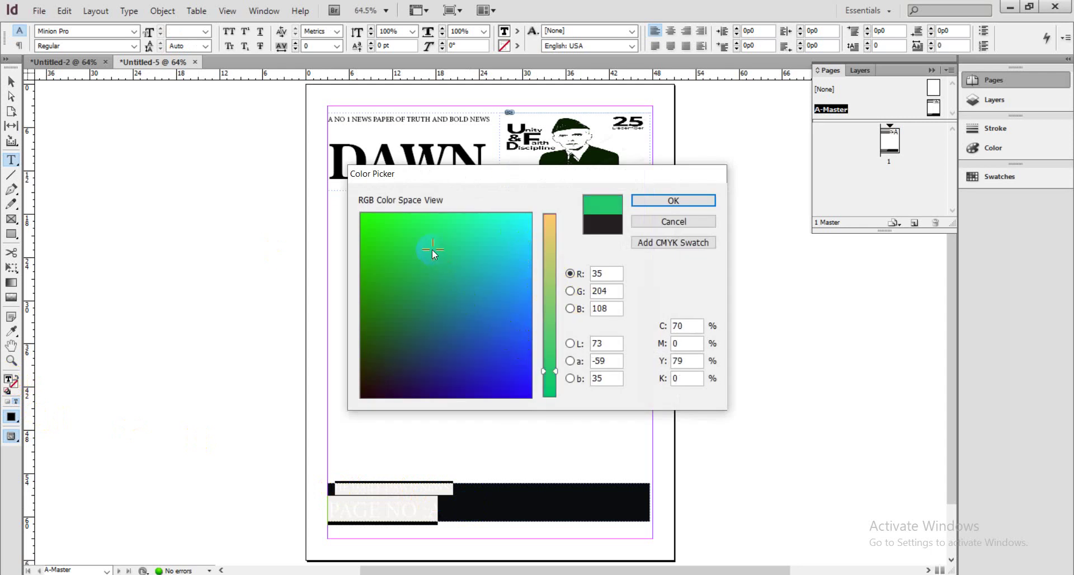
{"action": "mouse_move", "coordinate": [363, 214]}
{"action": "left_mouse_down"}
{"action": "mouse_move", "coordinate": [529, 211]}
{"action": "mouse_move", "coordinate": [529, 222]}
{"action": "left_mouse_up"}
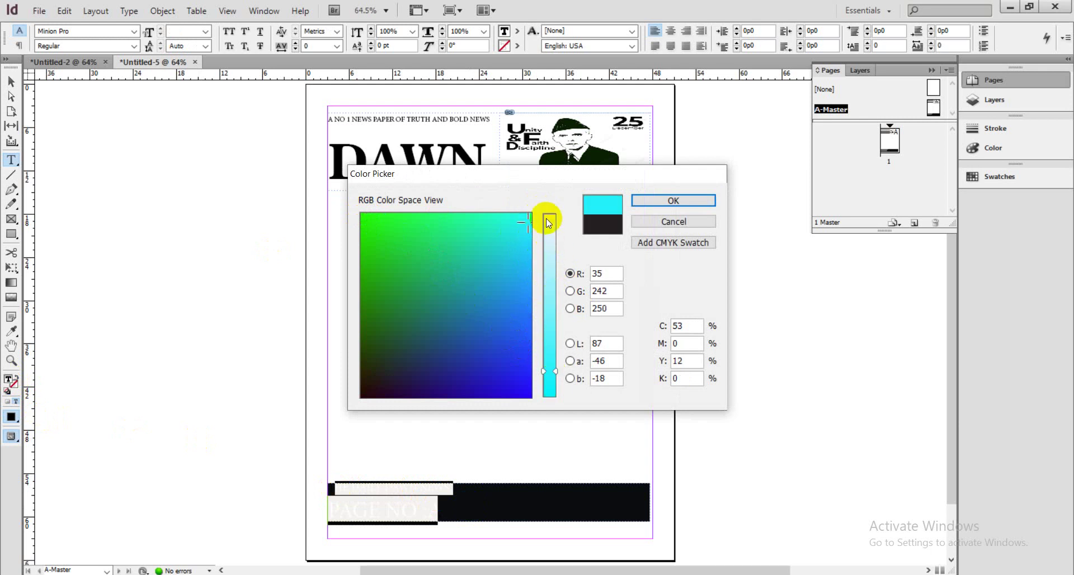
{"action": "left_click", "coordinate": [547, 218]}
{"action": "left_click_drag", "start_coordinate": [551, 221], "coordinate": [549, 217]}
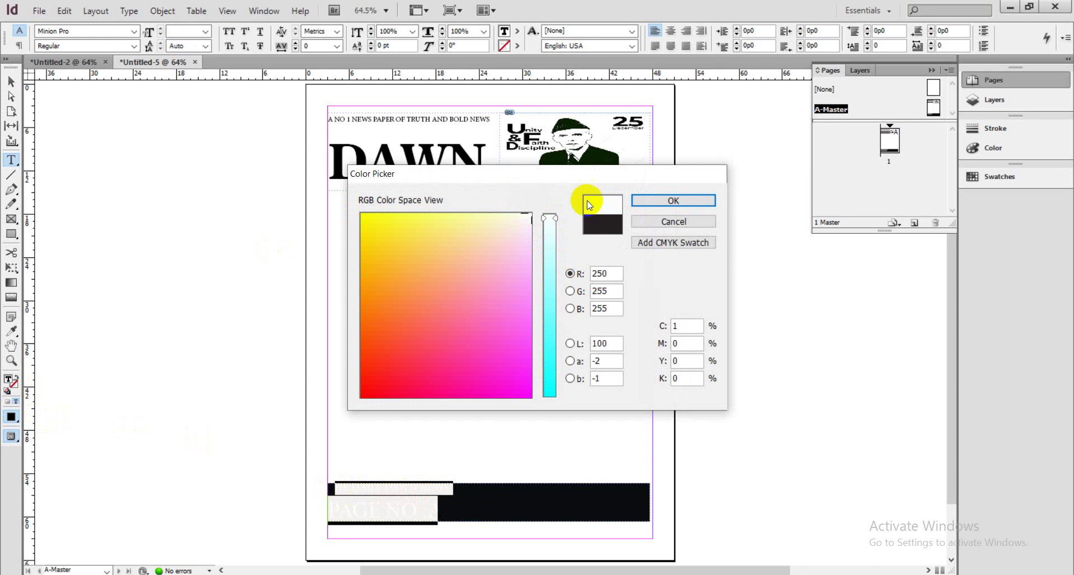
{"action": "left_click", "coordinate": [652, 202]}
{"action": "left_click", "coordinate": [361, 298]}
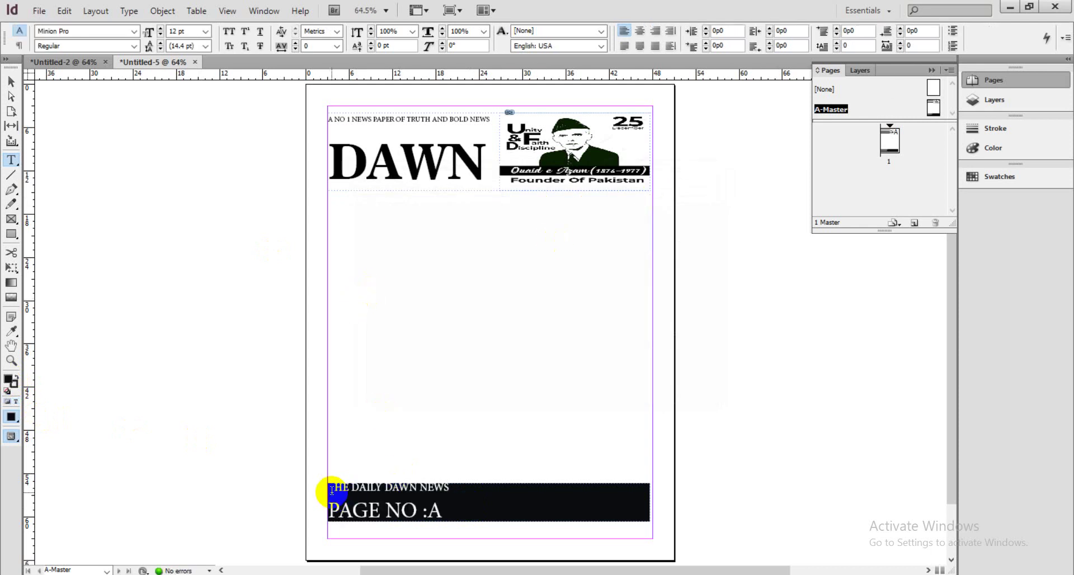
Step: Recolor all the text in both footer lines, including the first letter, to off-white, RGB 248, 254, 245
{"action": "left_click_drag", "start_coordinate": [330, 488], "coordinate": [481, 503]}
{"action": "double_click", "coordinate": [8, 380]}
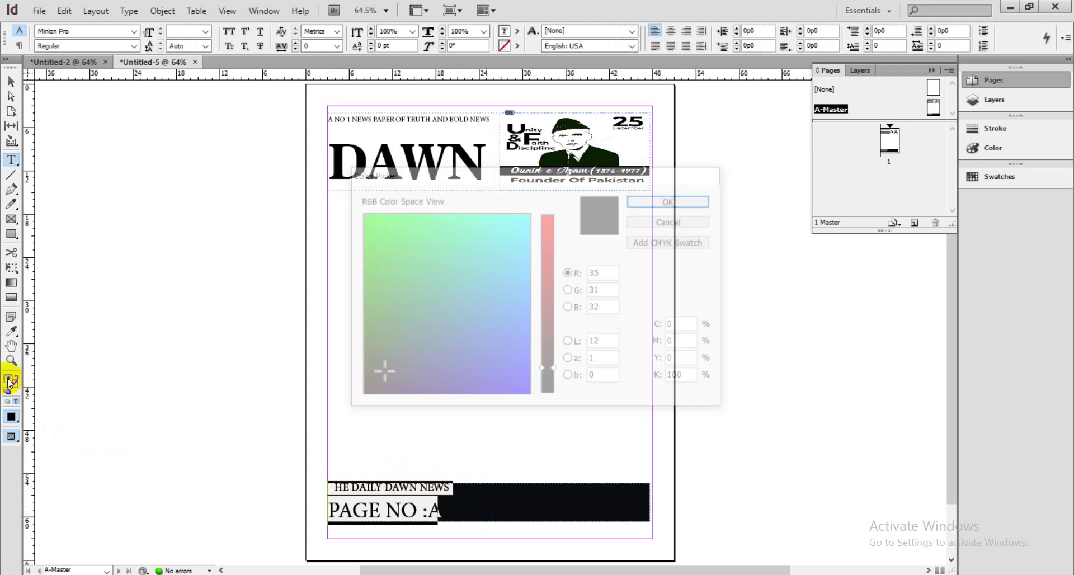
{"action": "left_click", "coordinate": [524, 213]}
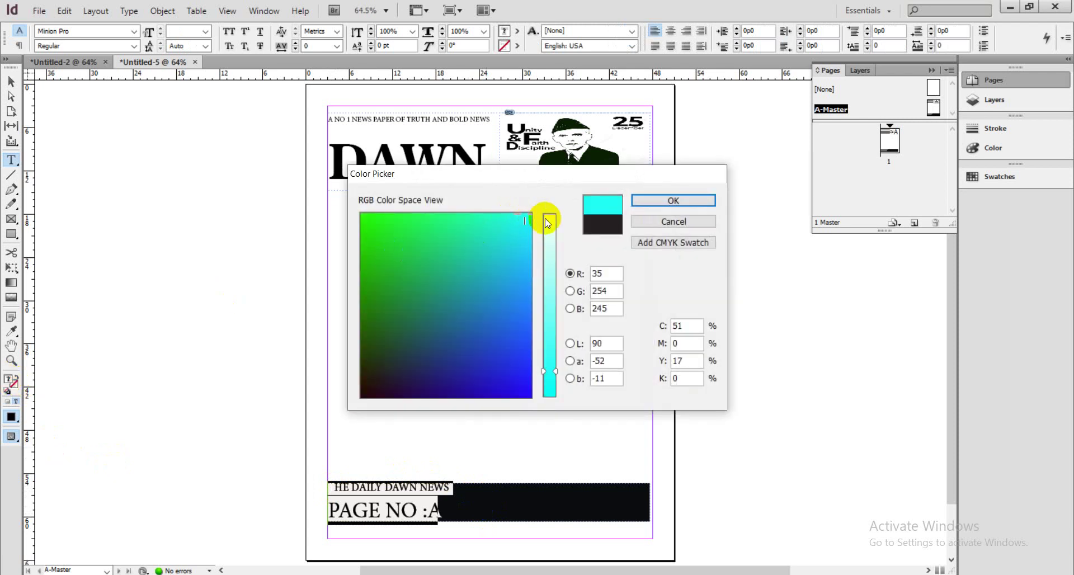
{"action": "left_click", "coordinate": [547, 219]}
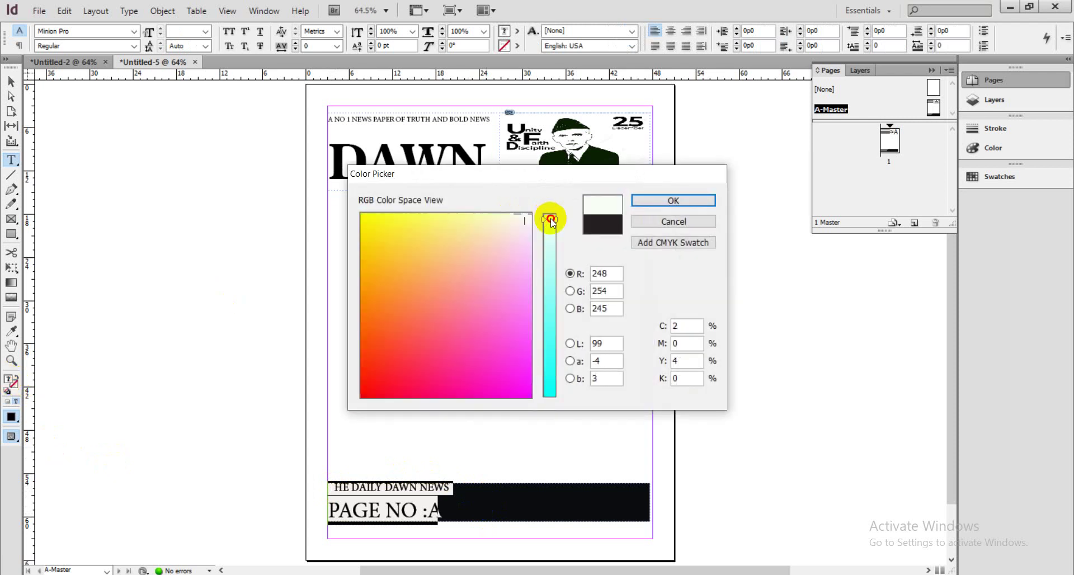
{"action": "left_click", "coordinate": [650, 200]}
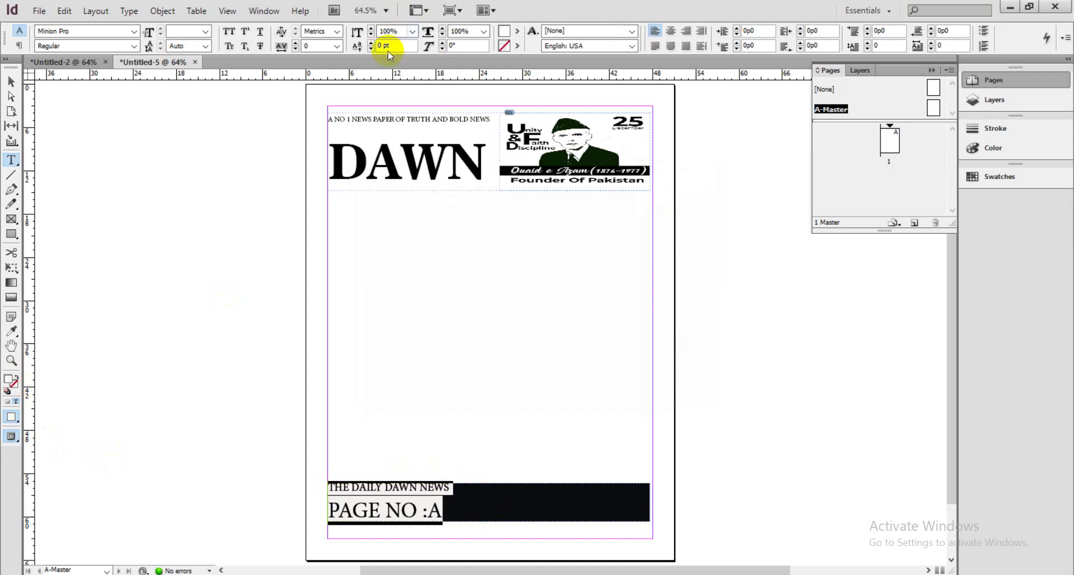
Step: Lower both footer lines within the dark frame with a baseline shift of -4 pt
{"action": "left_click", "coordinate": [369, 43]}
{"action": "left_click", "coordinate": [369, 43]}
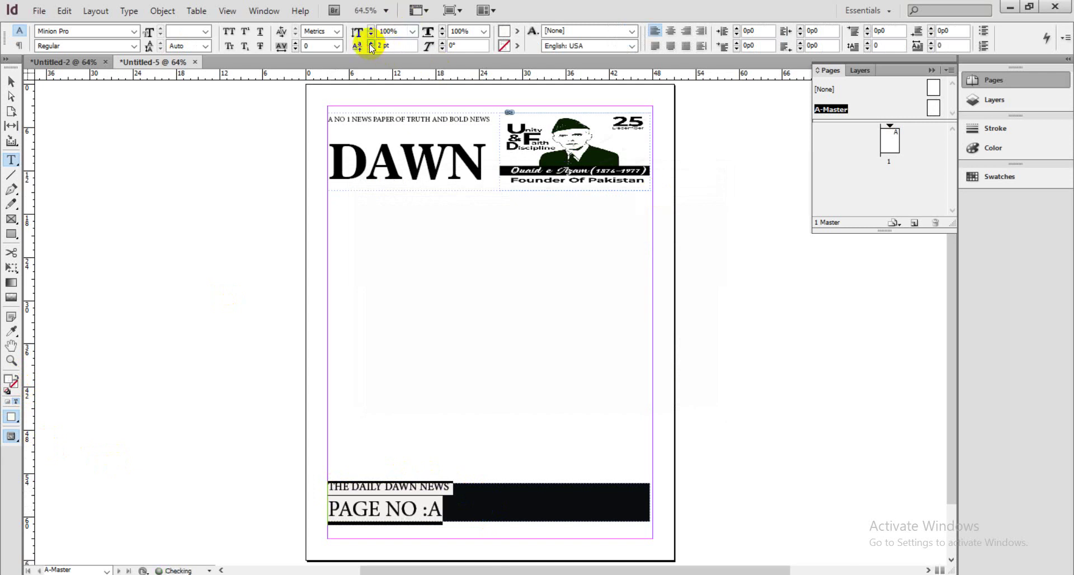
{"action": "left_click", "coordinate": [371, 49]}
{"action": "left_click", "coordinate": [371, 49]}
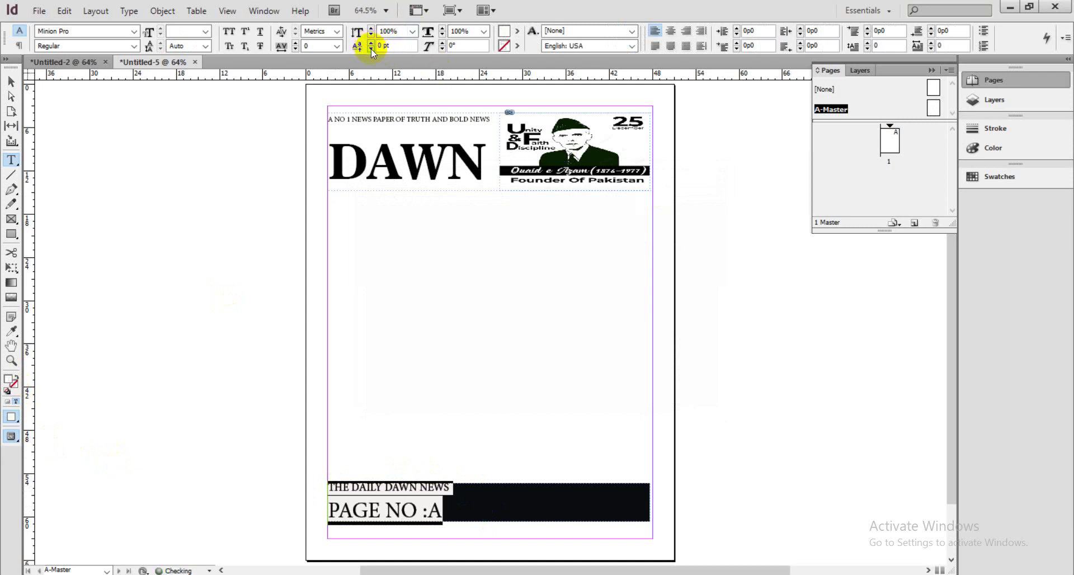
{"action": "left_click", "coordinate": [371, 48]}
{"action": "left_click", "coordinate": [371, 48]}
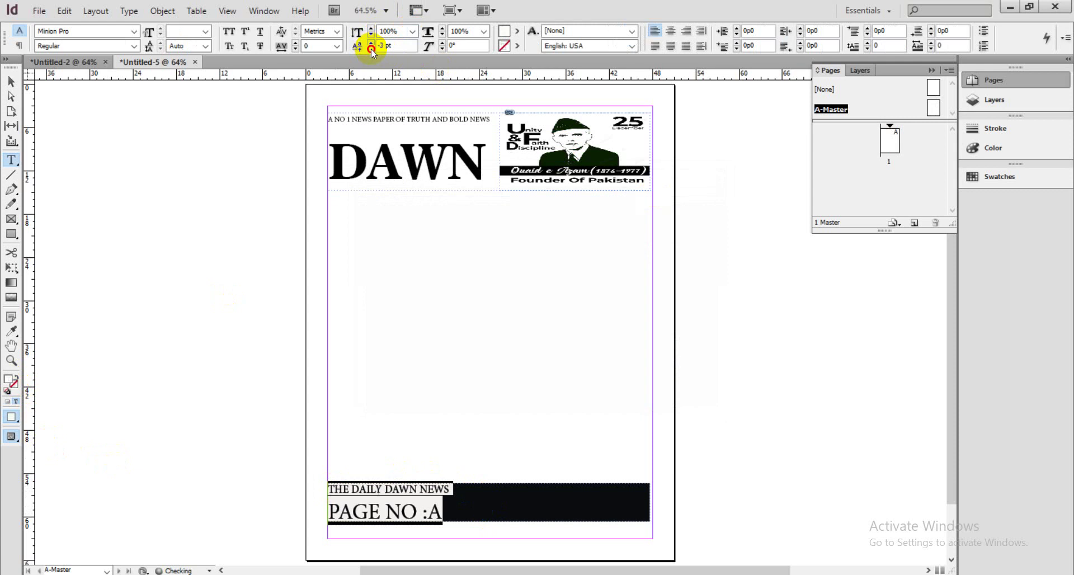
{"action": "left_click", "coordinate": [11, 82]}
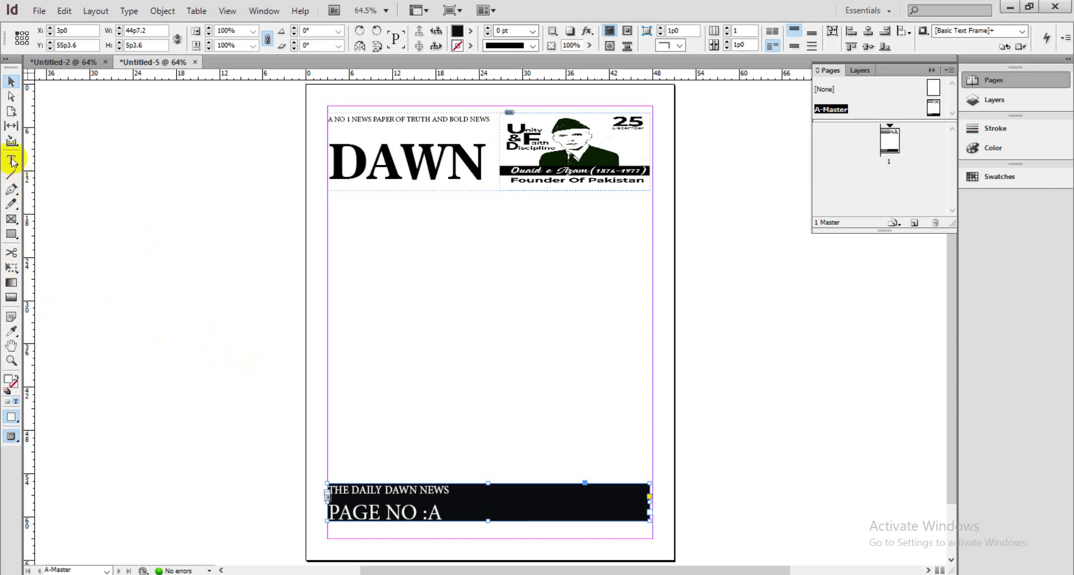
Step: Center-align both footer lines within the dark frame
{"action": "double_click", "coordinate": [364, 494]}
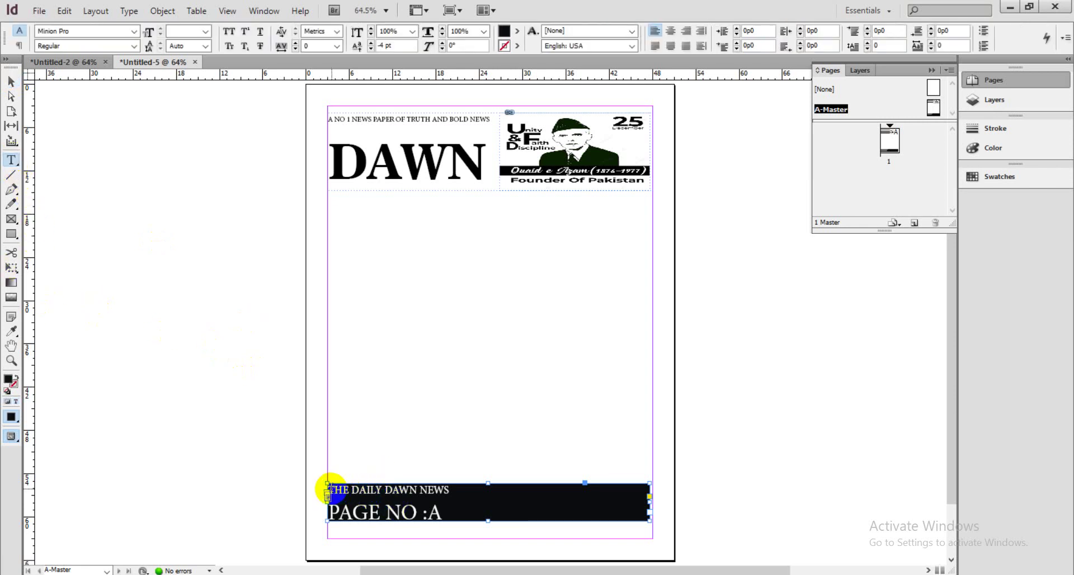
{"action": "left_click_drag", "start_coordinate": [328, 488], "coordinate": [513, 523]}
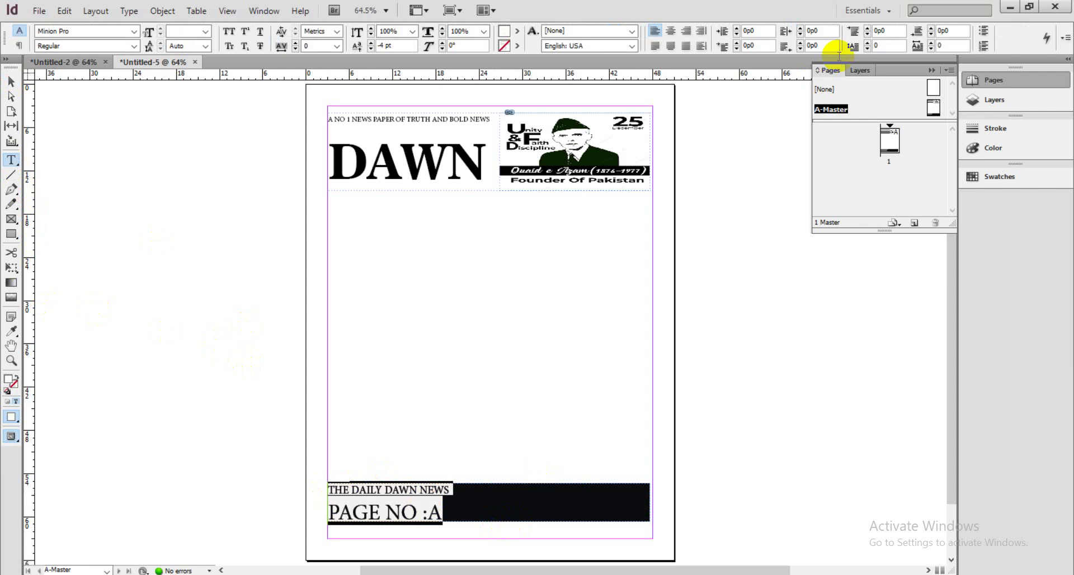
{"action": "left_click", "coordinate": [672, 31]}
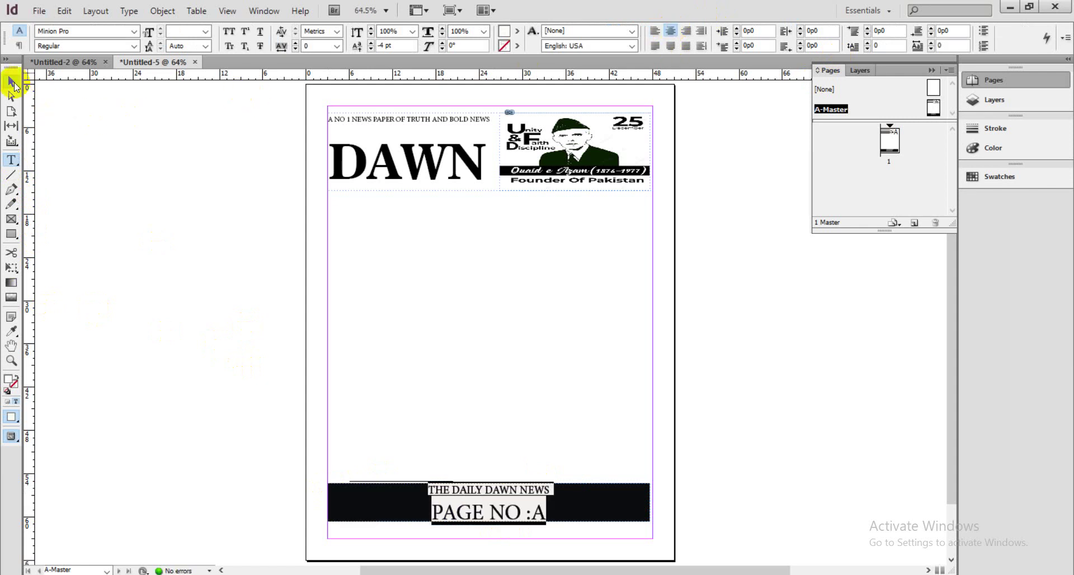
{"action": "left_click", "coordinate": [12, 84]}
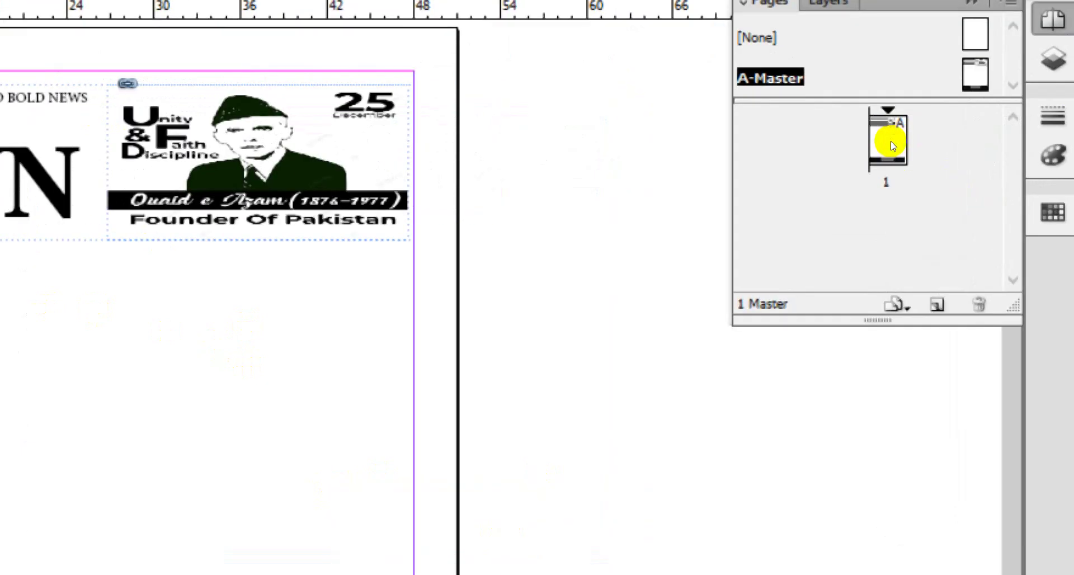
Step: Go to page 1 of the document and add two new pages after it
{"action": "left_click", "coordinate": [890, 143]}
{"action": "double_click", "coordinate": [891, 142]}
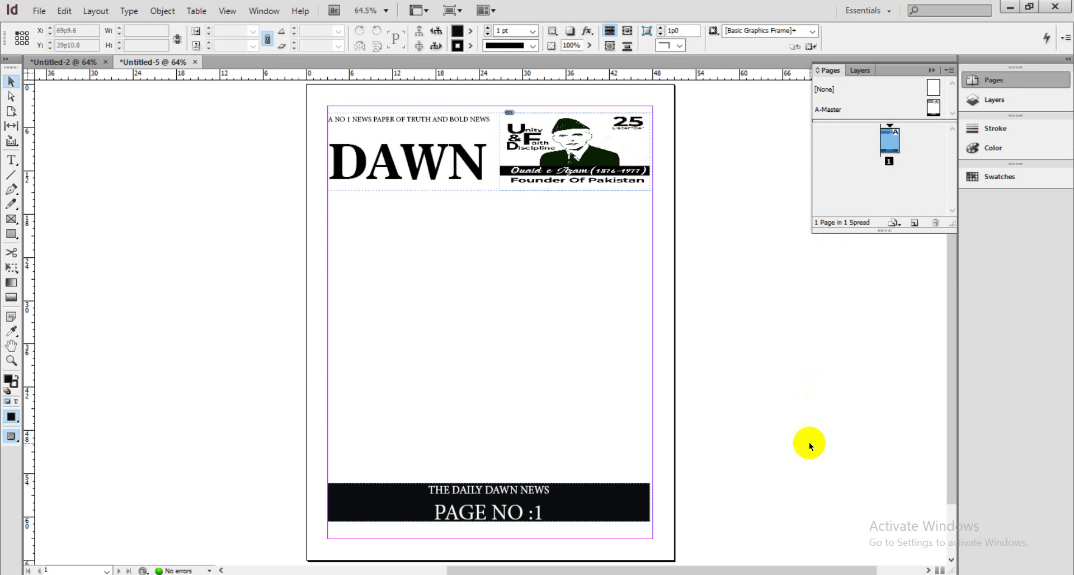
{"action": "right_click", "coordinate": [595, 496]}
{"action": "left_click", "coordinate": [911, 224]}
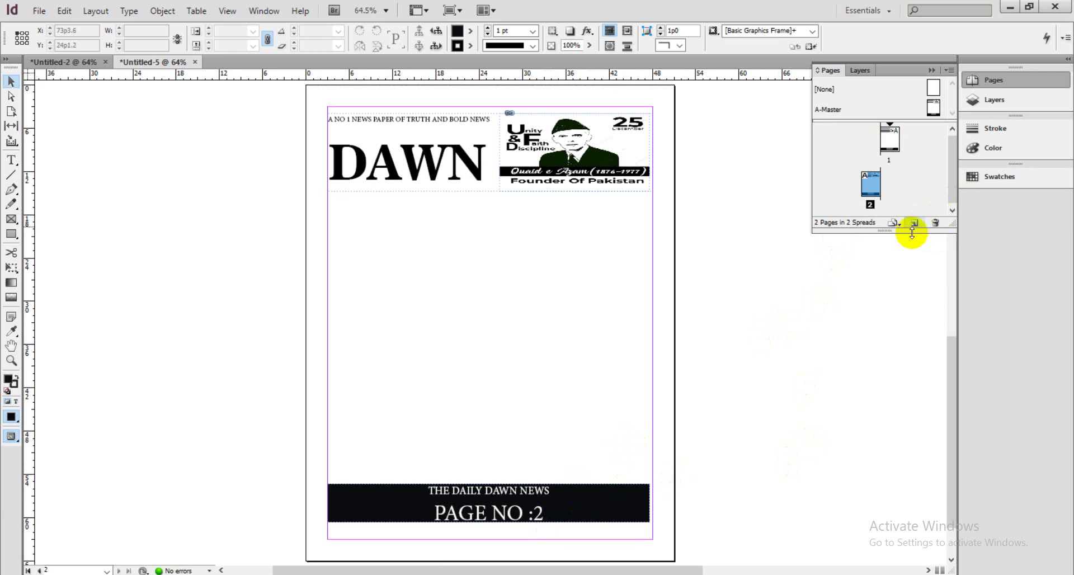
{"action": "left_click", "coordinate": [913, 225]}
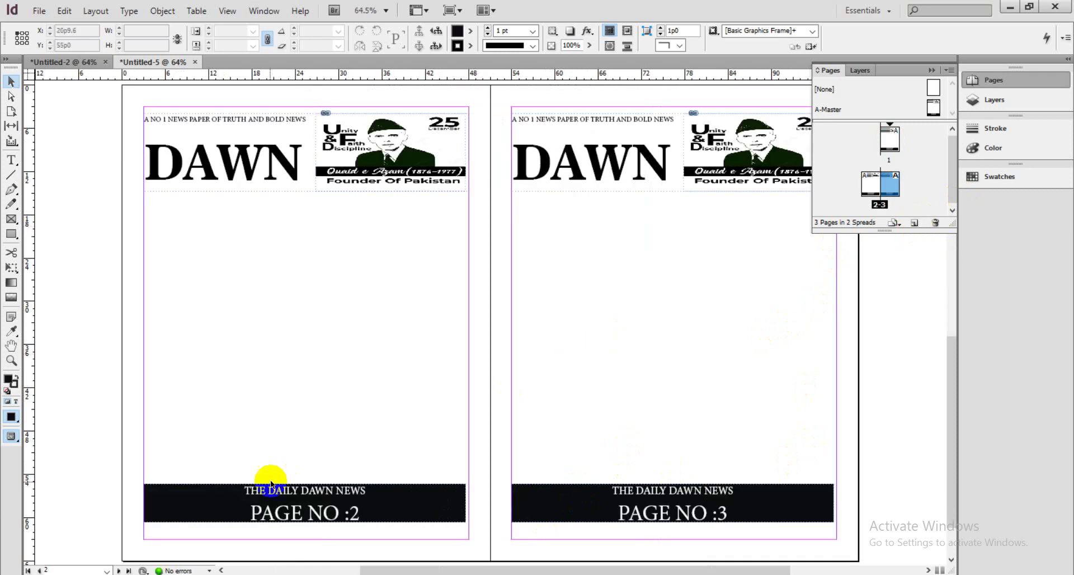
Step: Go to page 1 and draw a text frame under the DAWN heading, about half the margin width and reaching down to the footer
{"action": "left_click", "coordinate": [106, 570]}
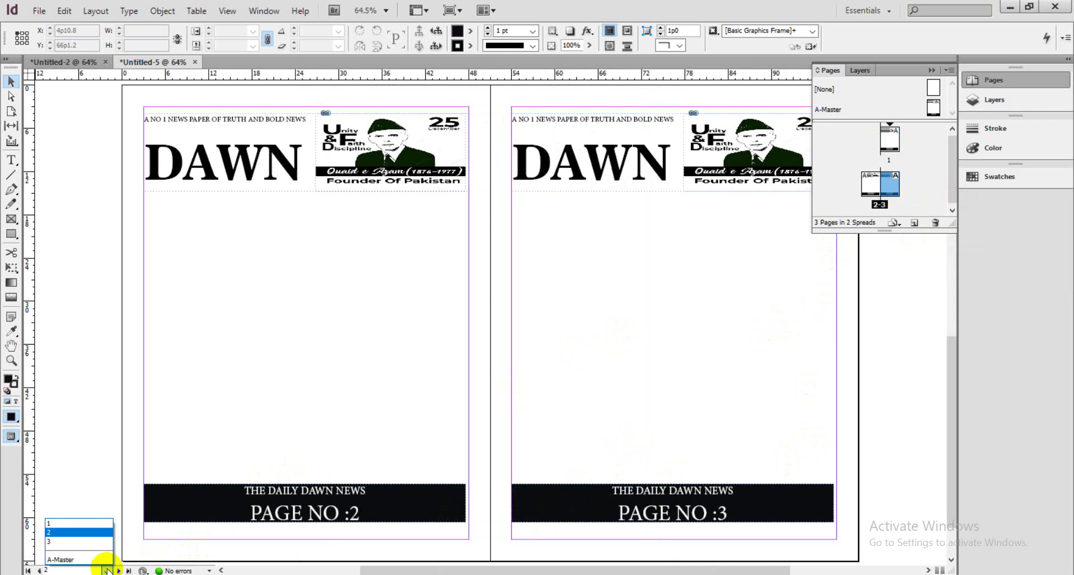
{"action": "left_click", "coordinate": [80, 522]}
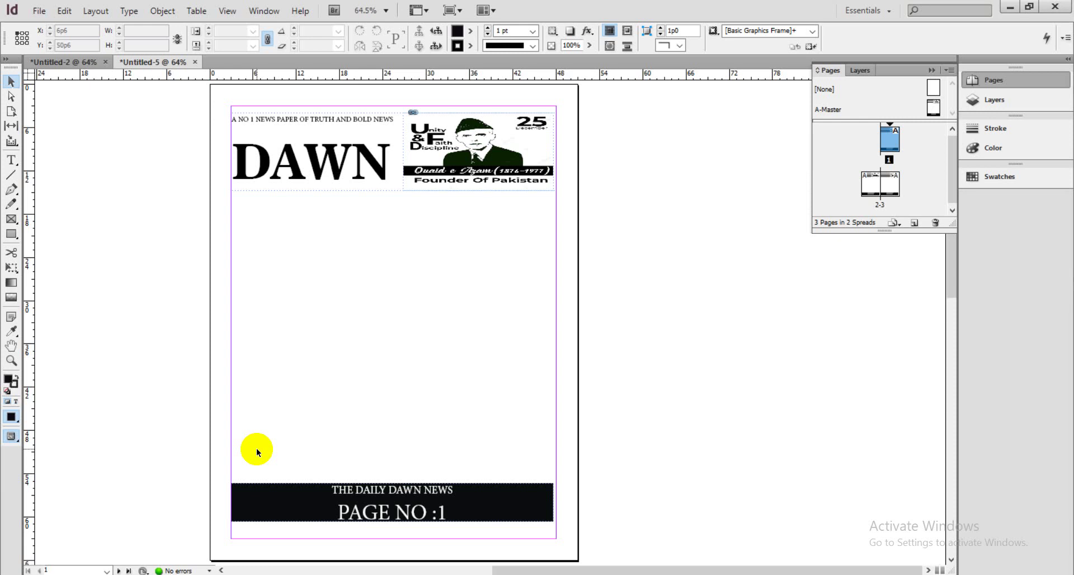
{"action": "left_click", "coordinate": [10, 159]}
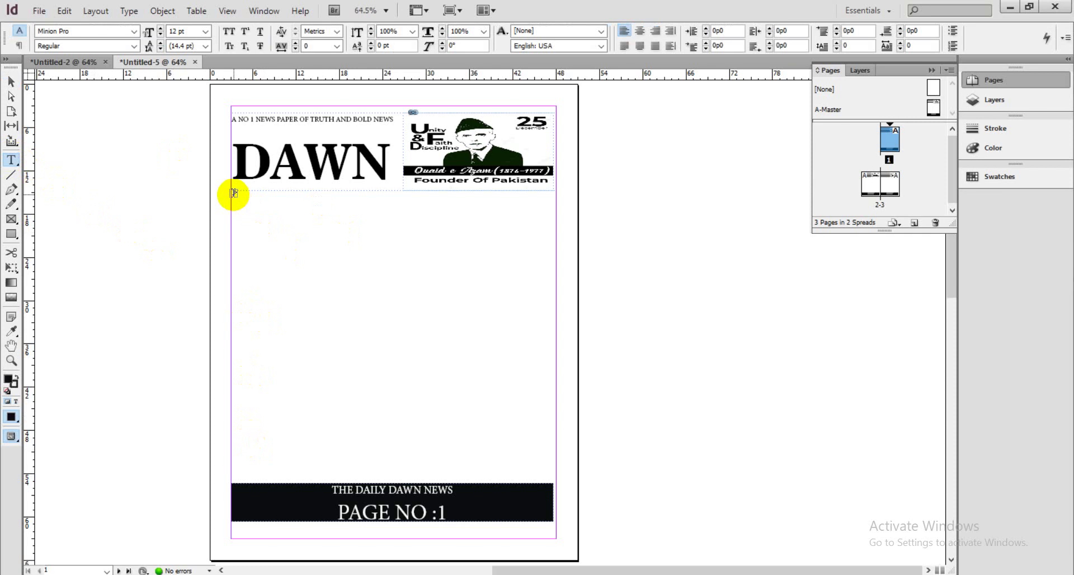
{"action": "left_click_drag", "start_coordinate": [233, 194], "coordinate": [377, 478]}
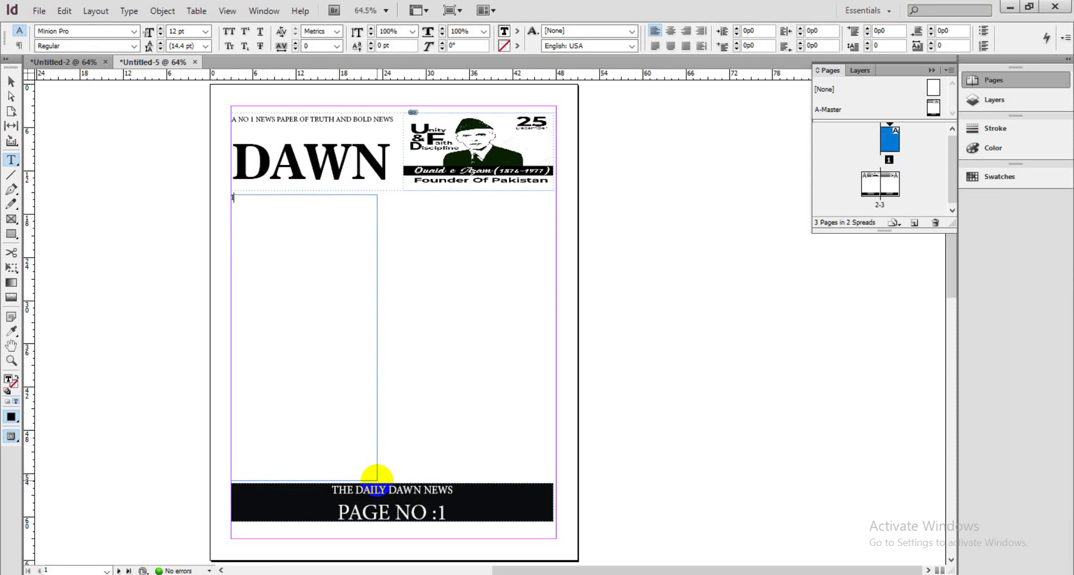
Step: Enter the headline "India kills 2 troops invited to meeting" on four lines, breaking after "kills", "troops" and "to"
{"action": "type", "text": "In"}
{"action": "type", "text": "dia killk"}
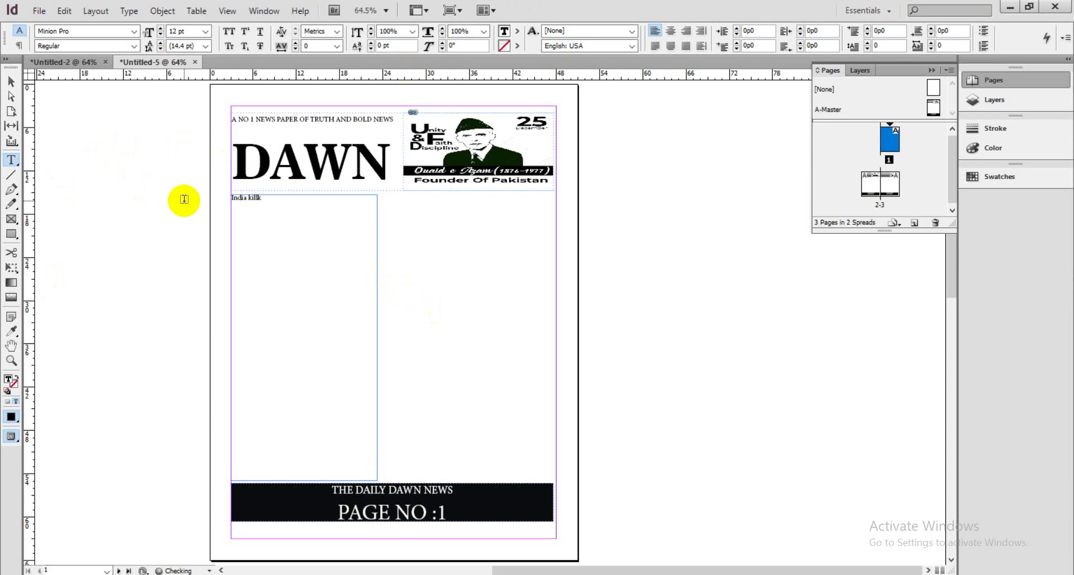
{"action": "key", "text": "BackSpace"}
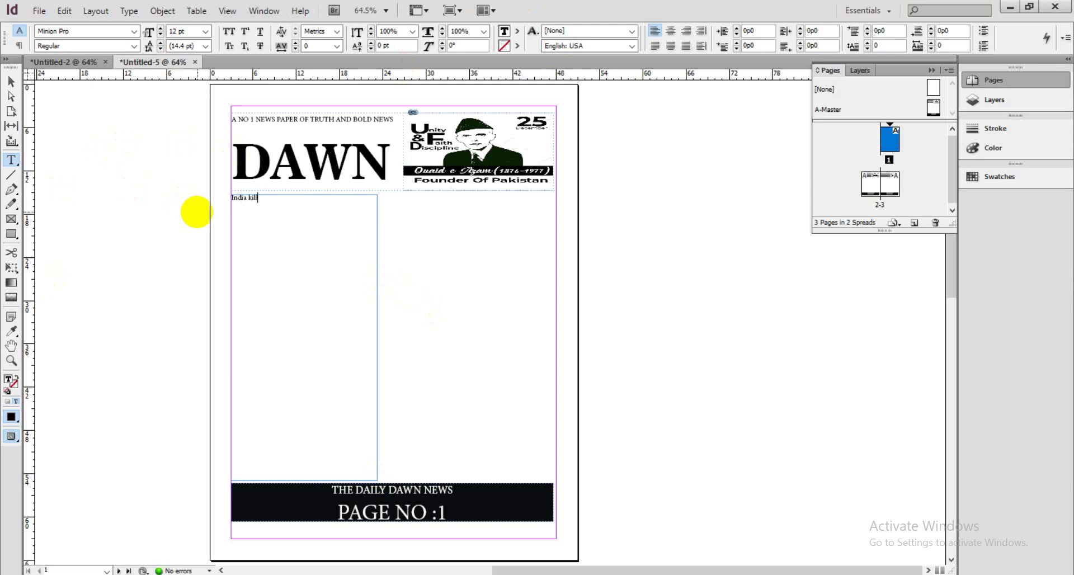
{"action": "type", "text": "s"}
{"action": "key", "text": "Return"}
{"action": "type", "text": "2 troops"}
{"action": "key", "text": "Return"}
{"action": "type", "text": "invited to"}
{"action": "key", "text": "Return"}
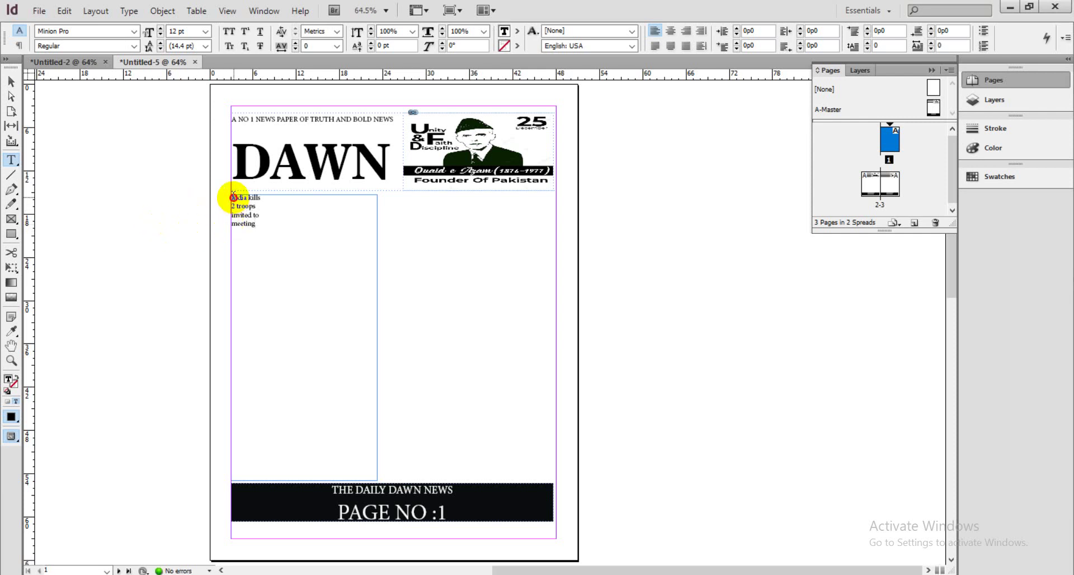
Step: Enlarge the whole four-line headline to 45 pt
{"action": "left_click_drag", "start_coordinate": [233, 197], "coordinate": [290, 222]}
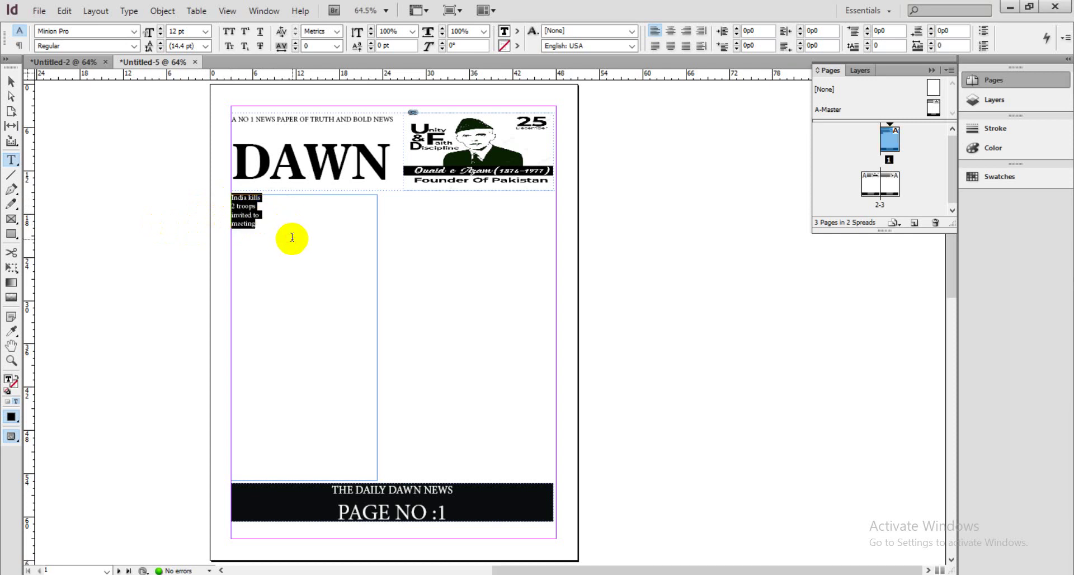
{"action": "left_click", "coordinate": [160, 29]}
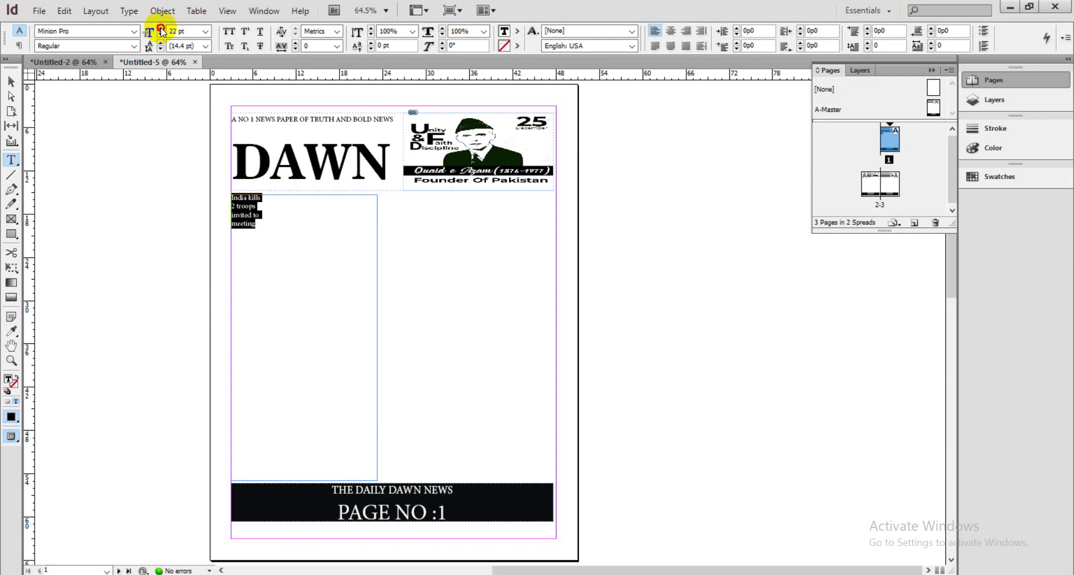
{"action": "key", "text": "Return"}
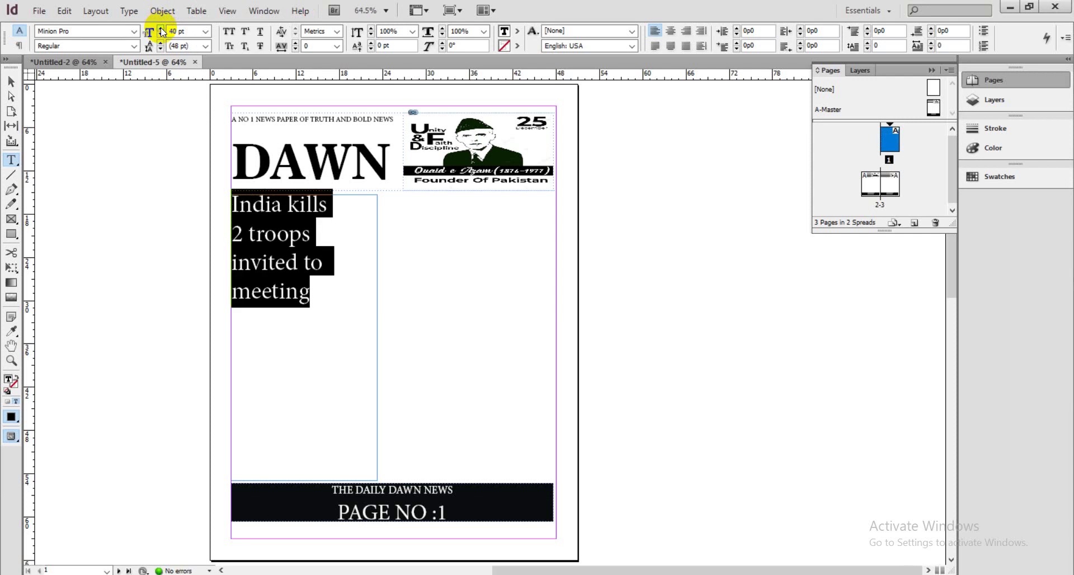
{"action": "left_click", "coordinate": [161, 28]}
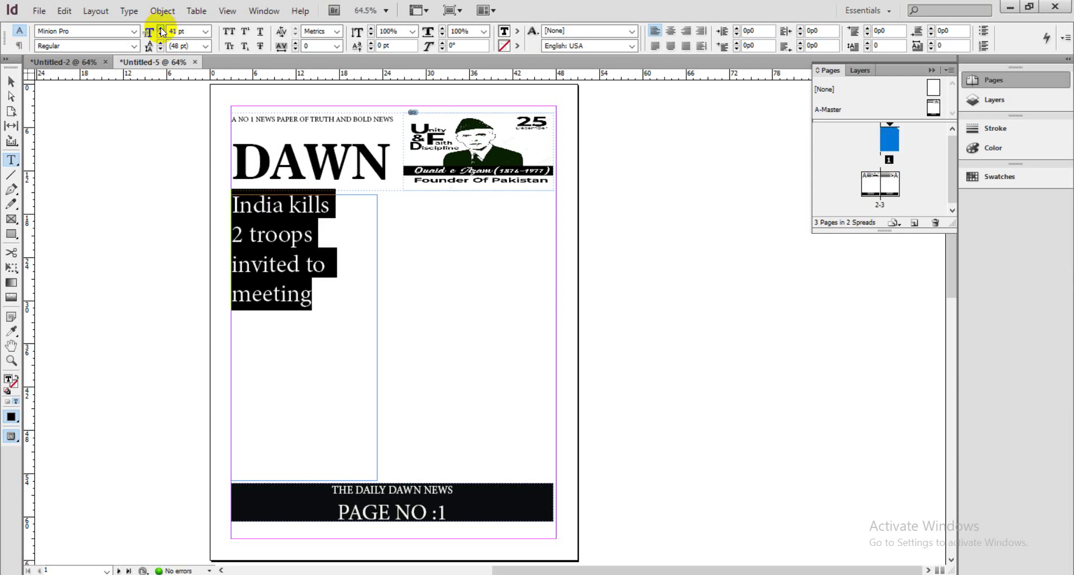
{"action": "left_click", "coordinate": [160, 29]}
{"action": "left_click", "coordinate": [160, 29]}
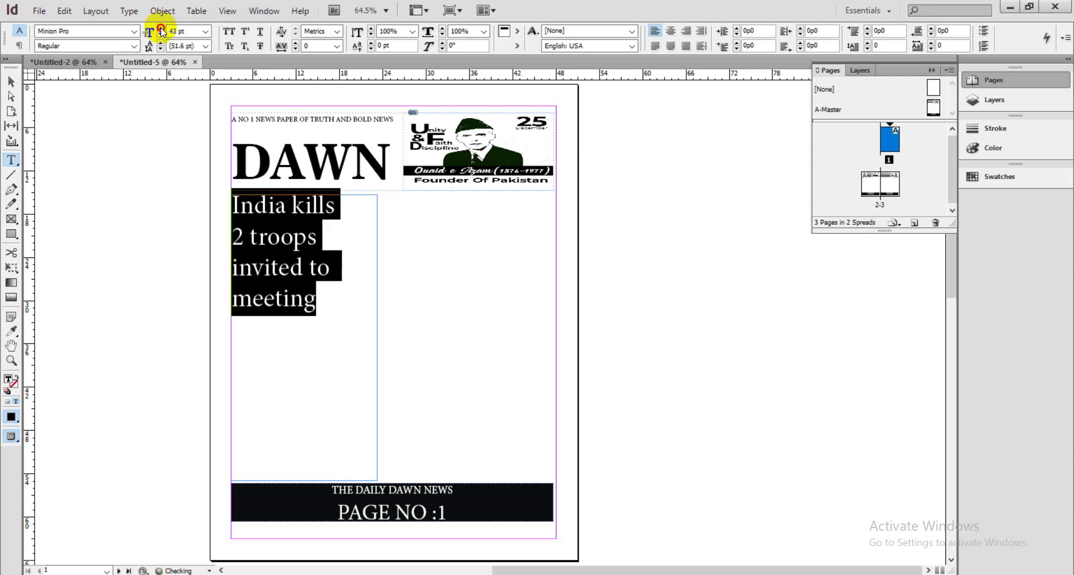
{"action": "left_click", "coordinate": [161, 29]}
{"action": "left_click", "coordinate": [160, 29]}
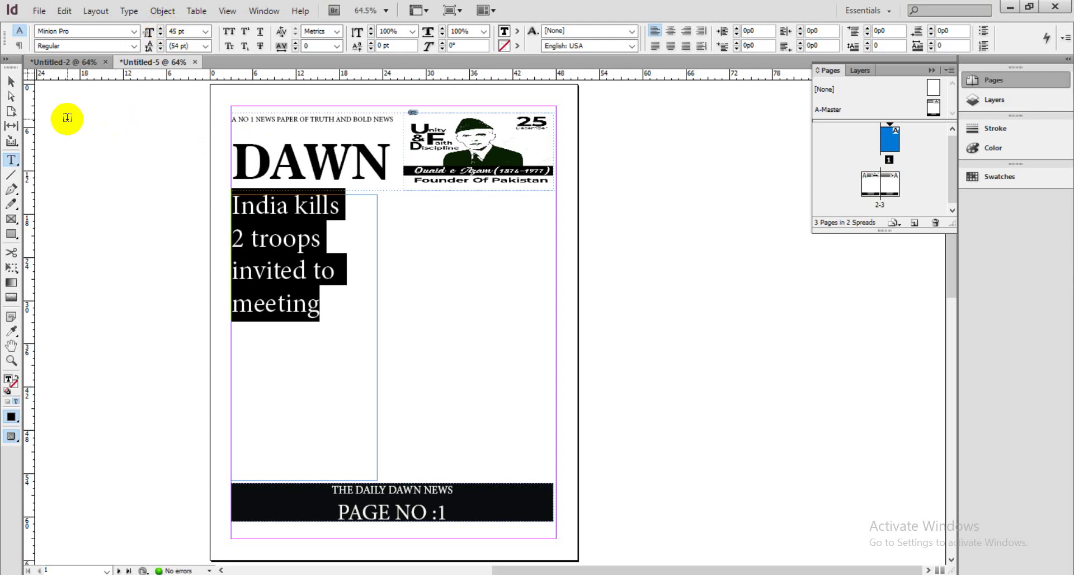
{"action": "left_click", "coordinate": [317, 368]}
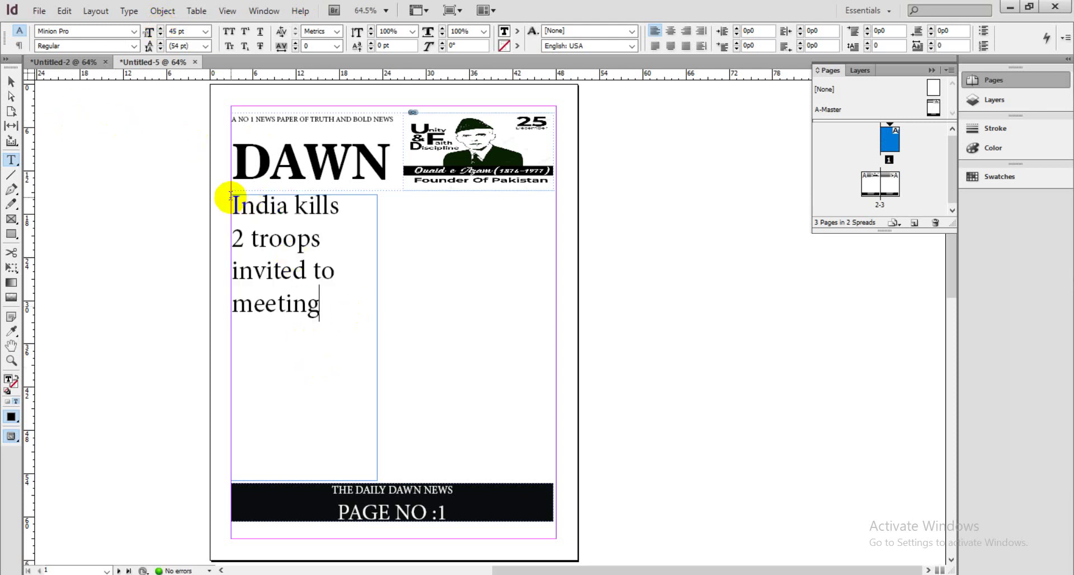
Step: Try the headline center-aligned at 36 pt
{"action": "left_click_drag", "start_coordinate": [235, 204], "coordinate": [348, 314]}
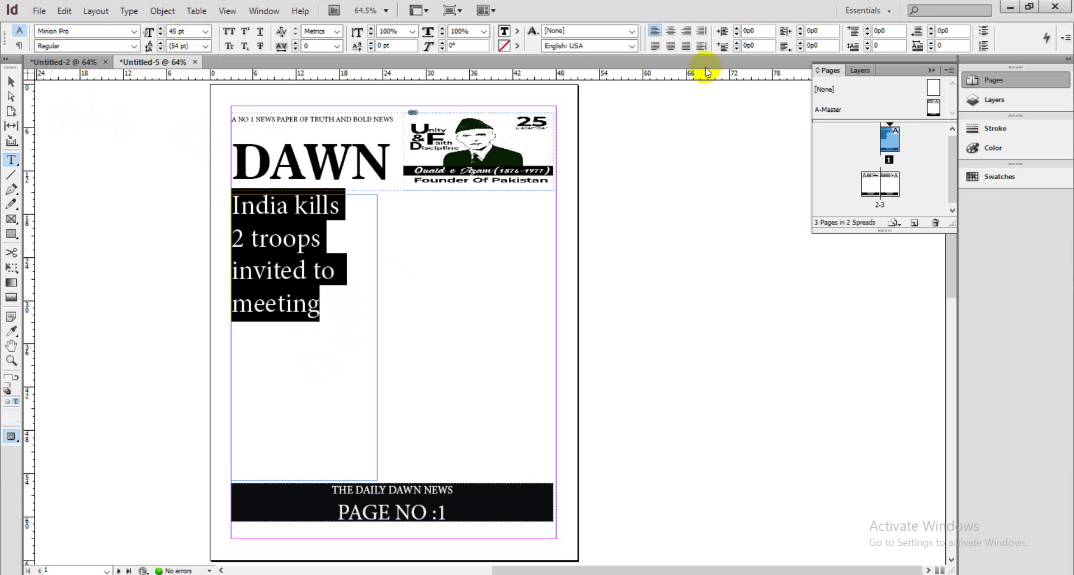
{"action": "left_click", "coordinate": [670, 31]}
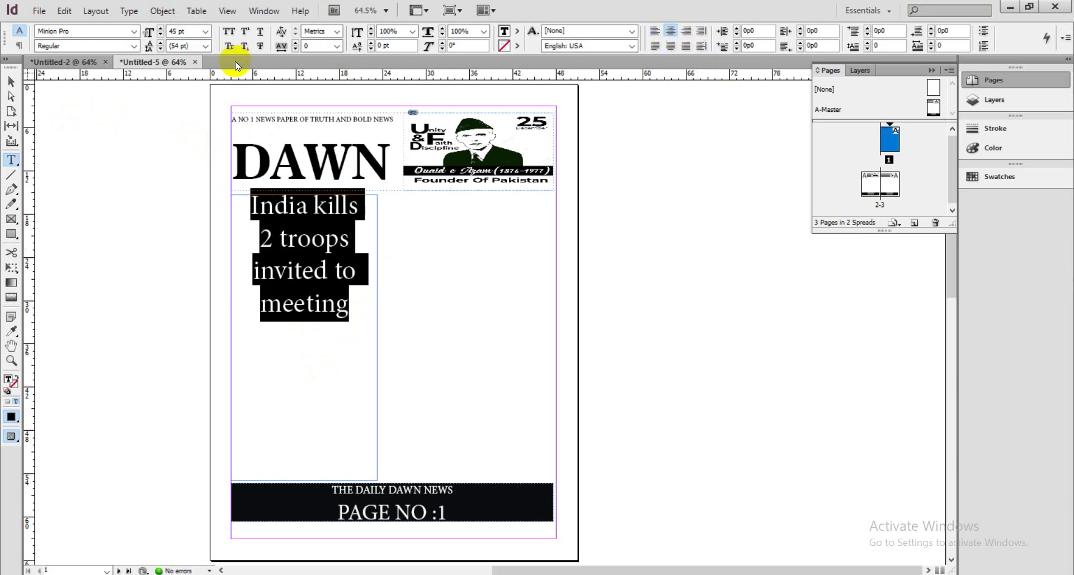
{"action": "left_click", "coordinate": [206, 34]}
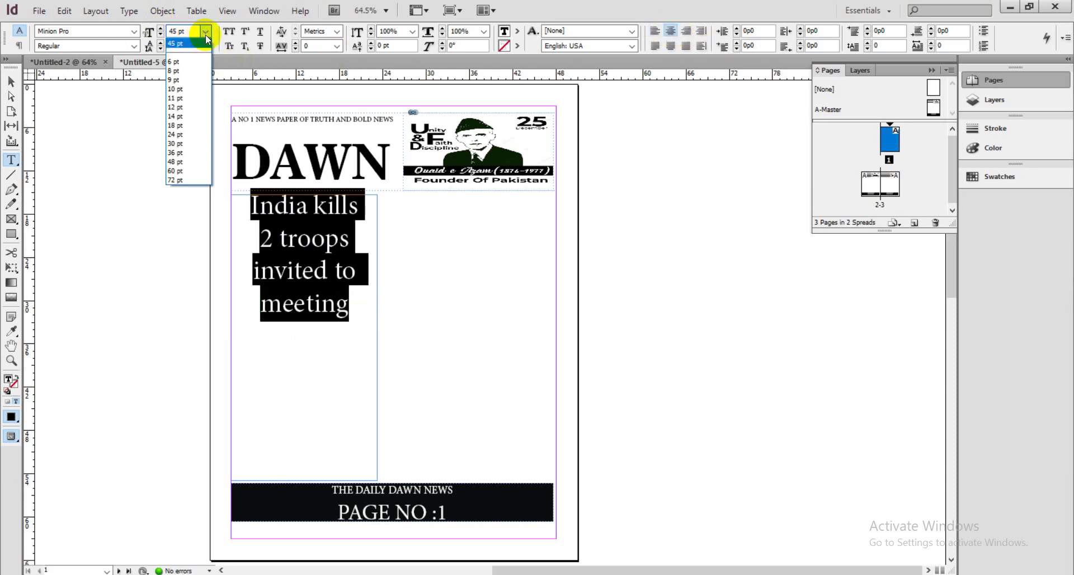
{"action": "left_click", "coordinate": [175, 152]}
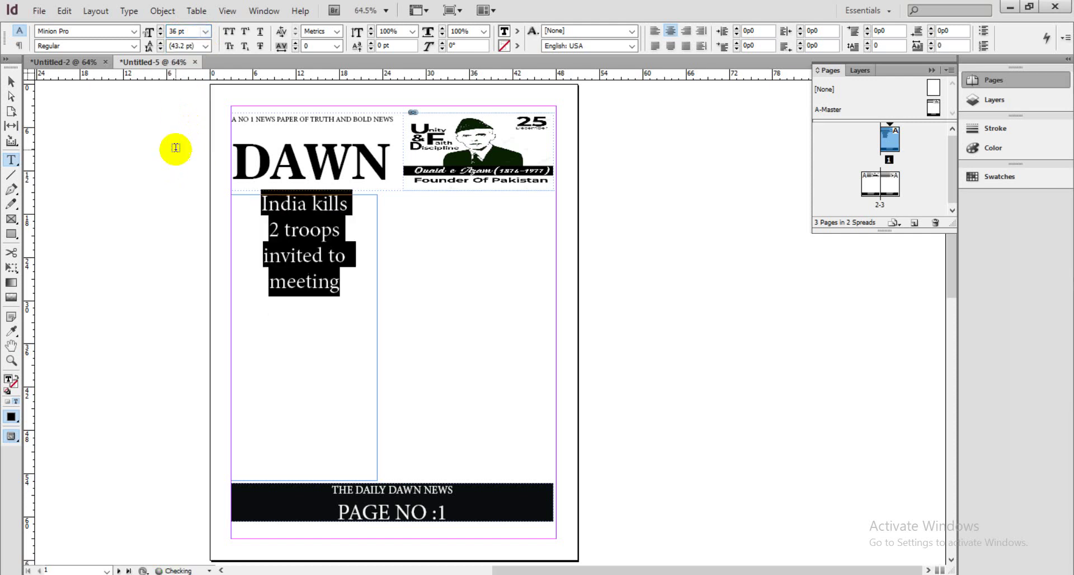
{"action": "left_click", "coordinate": [312, 292]}
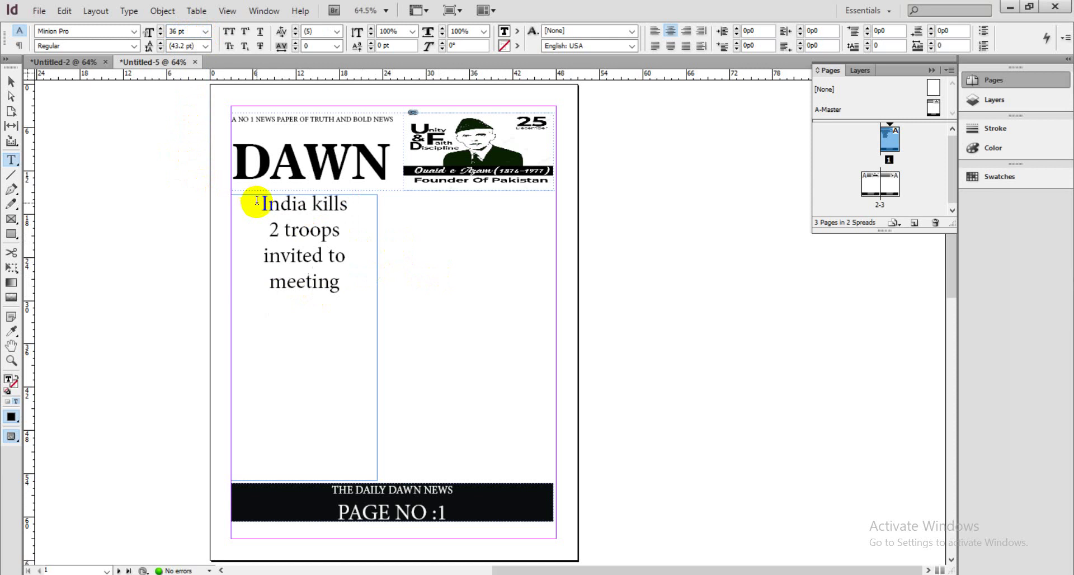
Step: Left-align the headline again and try it at 48 pt
{"action": "left_click_drag", "start_coordinate": [257, 200], "coordinate": [360, 292]}
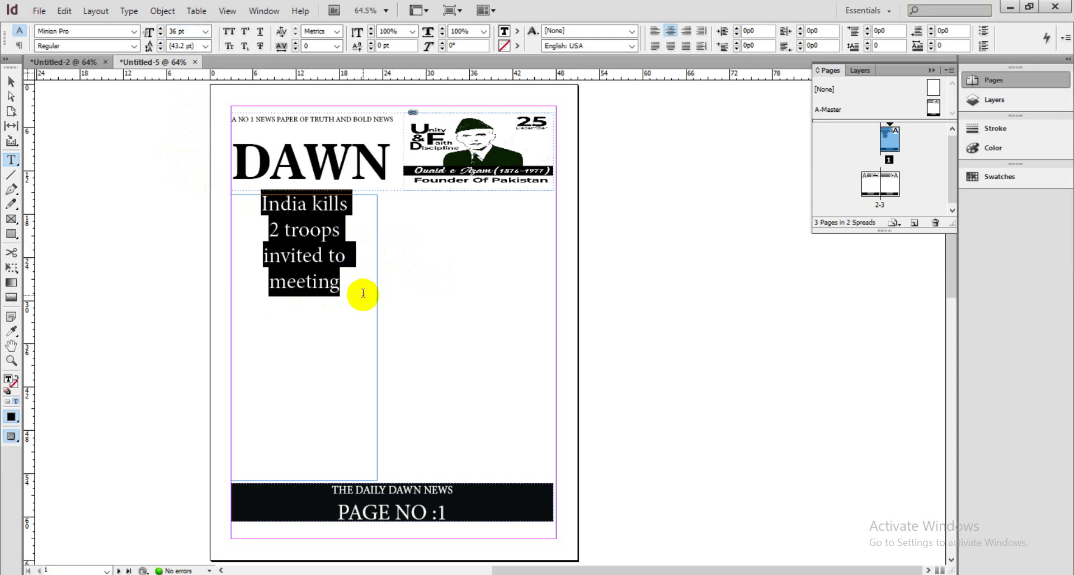
{"action": "left_click", "coordinate": [655, 31]}
{"action": "left_click", "coordinate": [206, 31]}
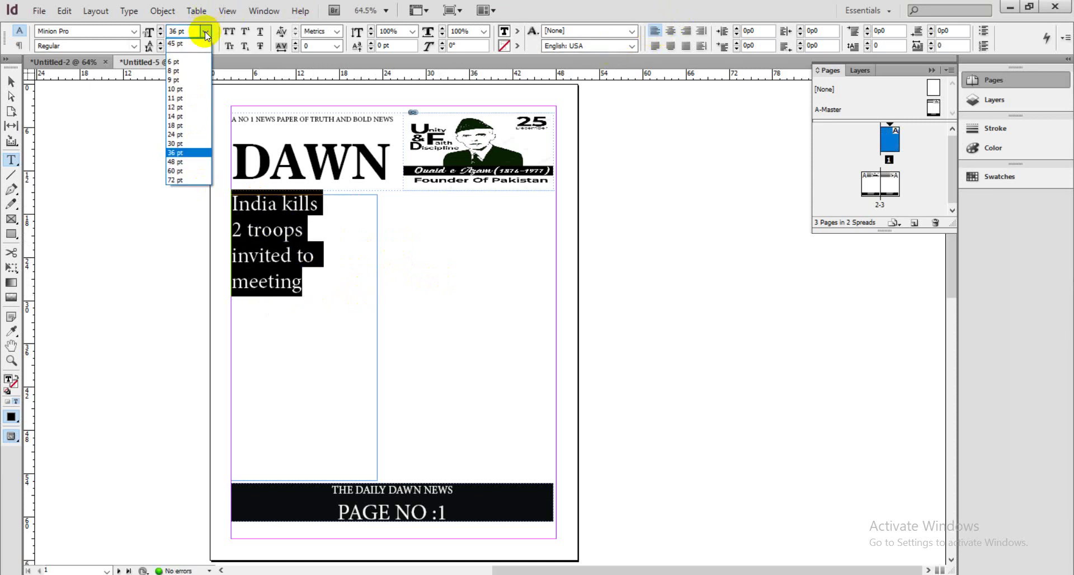
{"action": "left_click", "coordinate": [177, 162]}
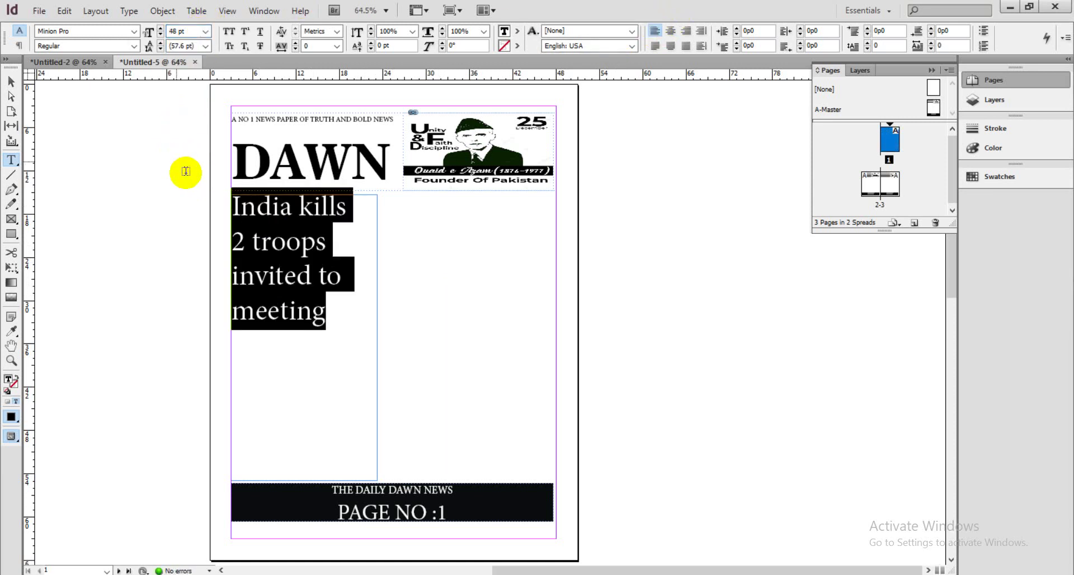
{"action": "left_click", "coordinate": [349, 303]}
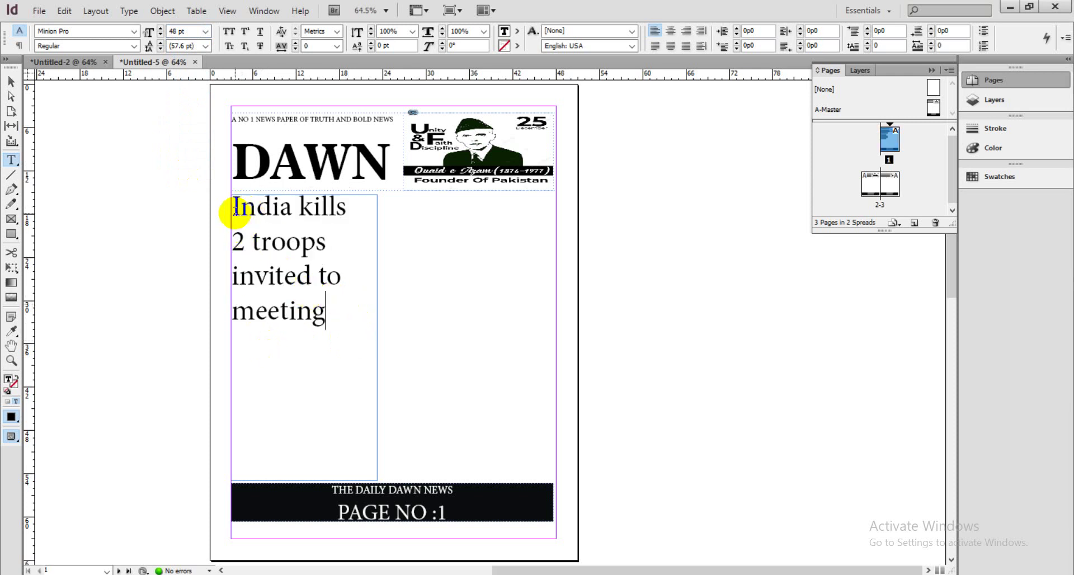
Step: Set the headline's font size to 45 pt
{"action": "left_click_drag", "start_coordinate": [234, 208], "coordinate": [350, 364]}
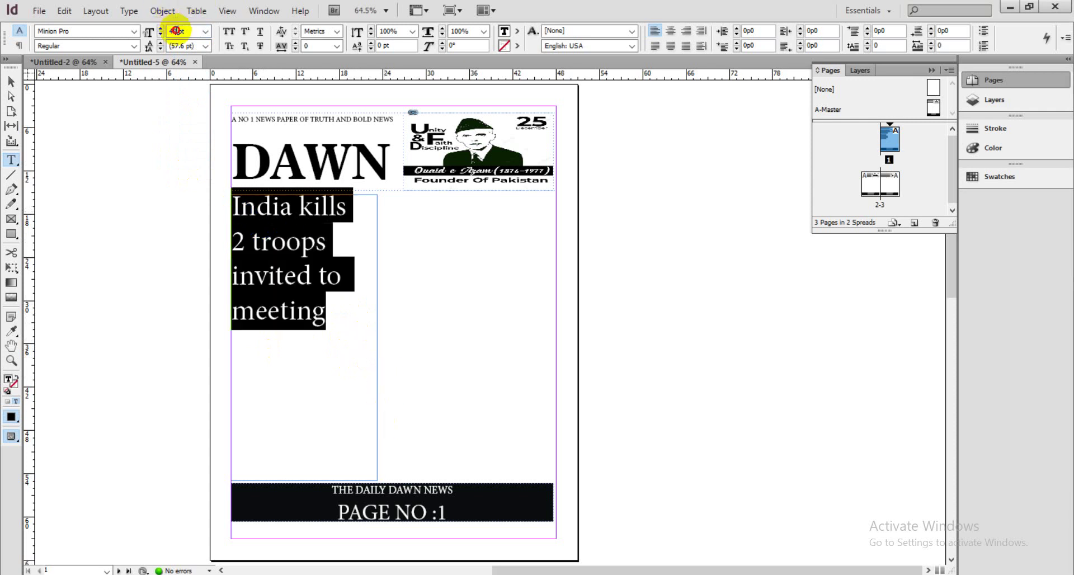
{"action": "double_click", "coordinate": [176, 30]}
{"action": "type", "text": "45"}
{"action": "key", "text": "Return"}
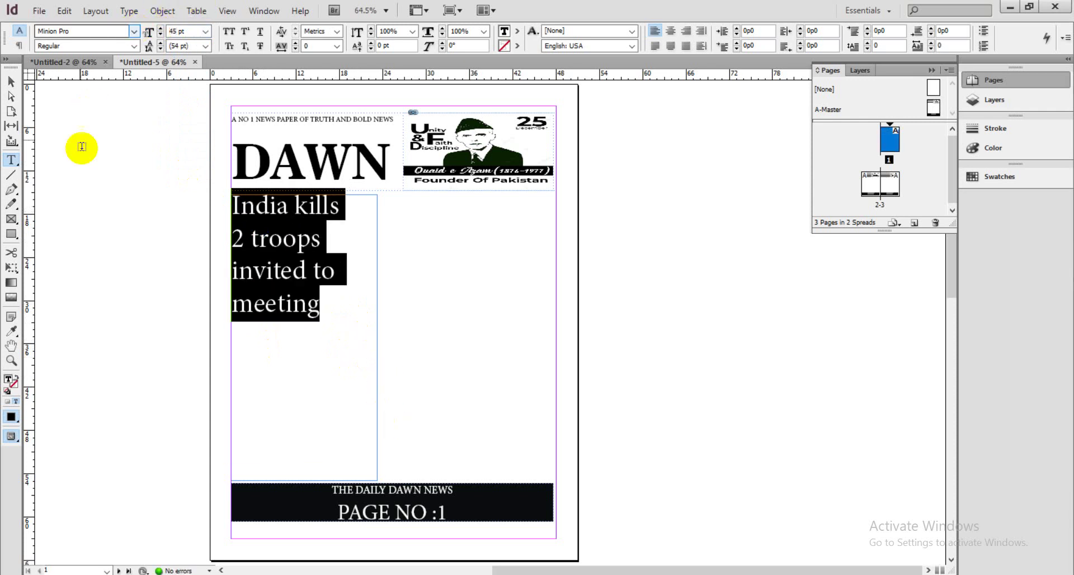
Step: Start a new line below the headline at 14 pt and fill the rest of the frame with placeholder text
{"action": "left_click", "coordinate": [326, 297]}
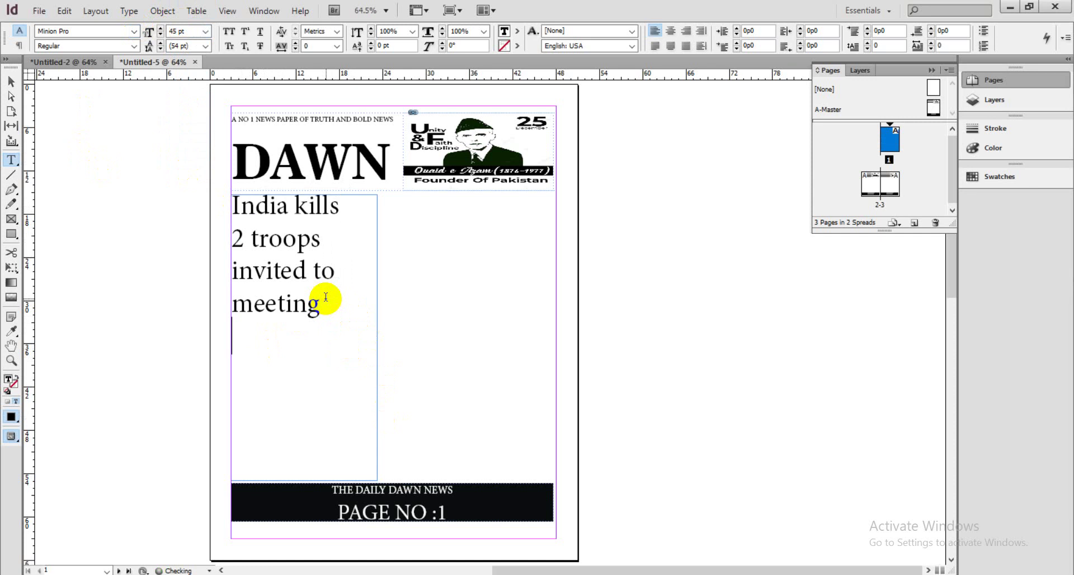
{"action": "left_click", "coordinate": [206, 31]}
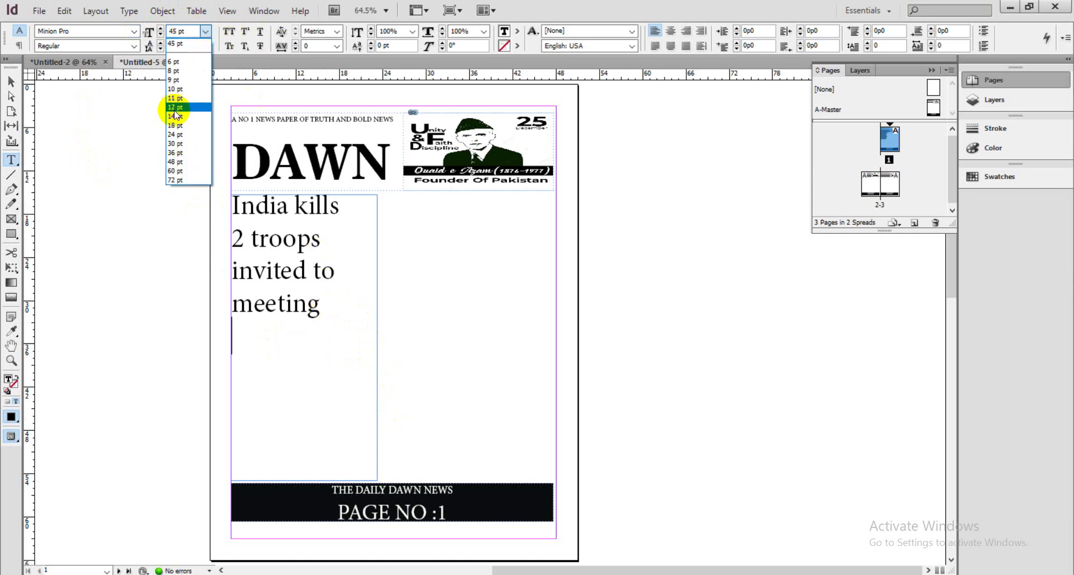
{"action": "left_click", "coordinate": [175, 116]}
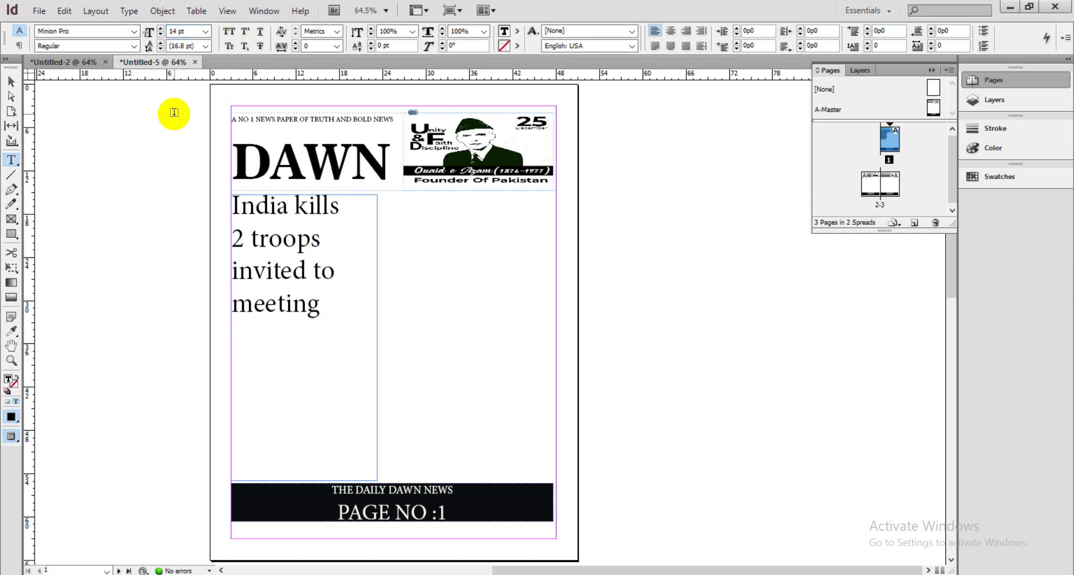
{"action": "left_click", "coordinate": [162, 11]}
{"action": "mouse_move", "coordinate": [129, 11]}
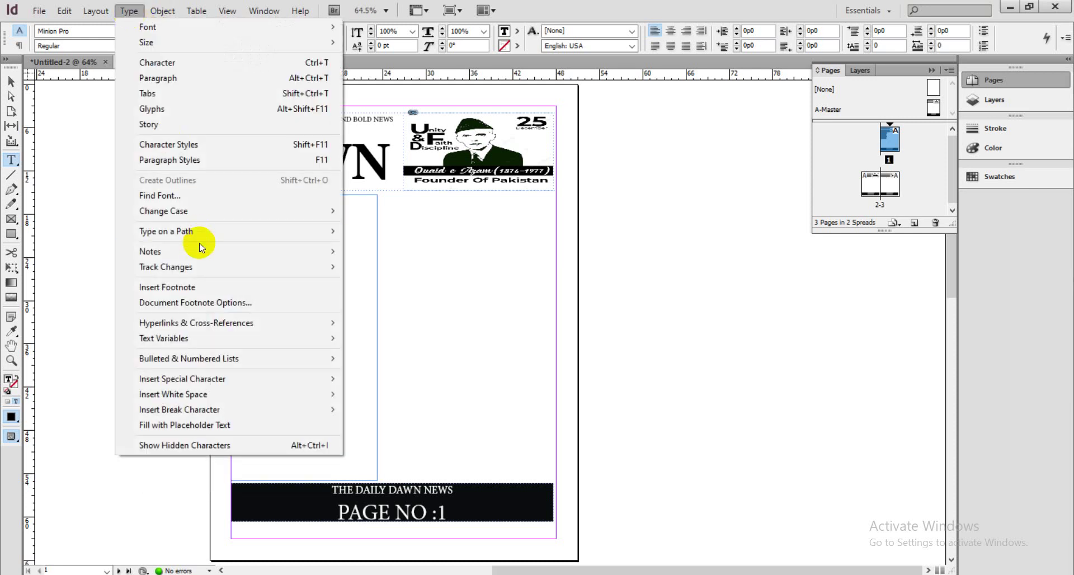
{"action": "left_click", "coordinate": [202, 424]}
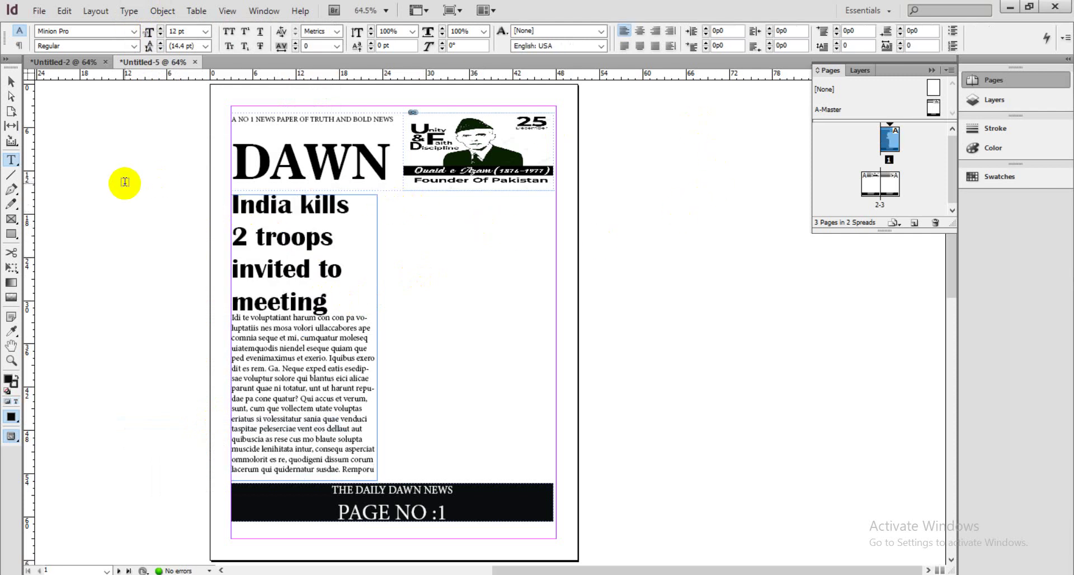
Step: Draw a rectangle frame about 24p5 wide and 13p11 high beside the headline, from the text frame to just short of the page margin
{"action": "left_click", "coordinate": [10, 219]}
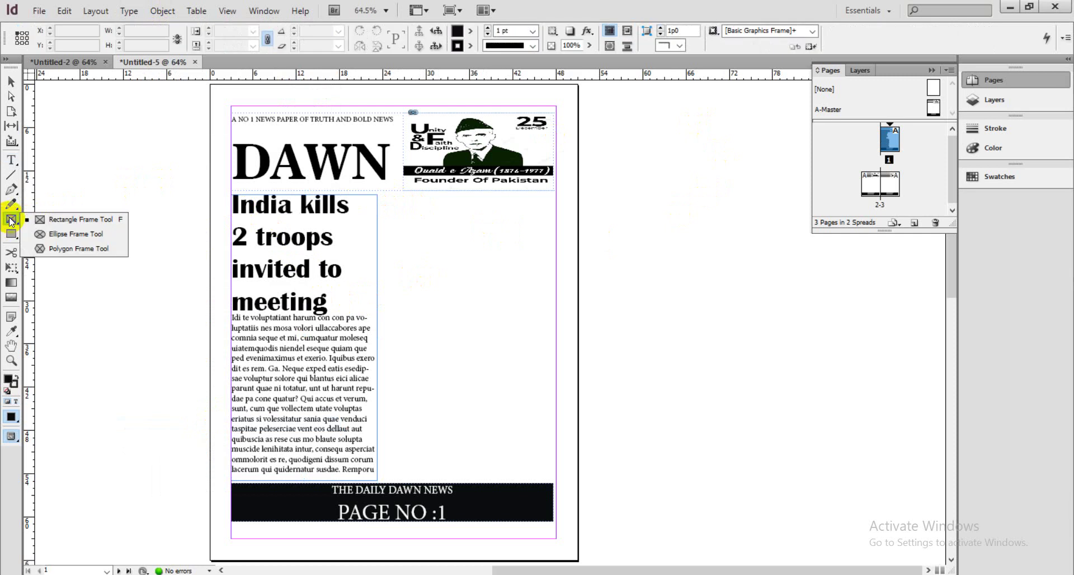
{"action": "left_click", "coordinate": [56, 219]}
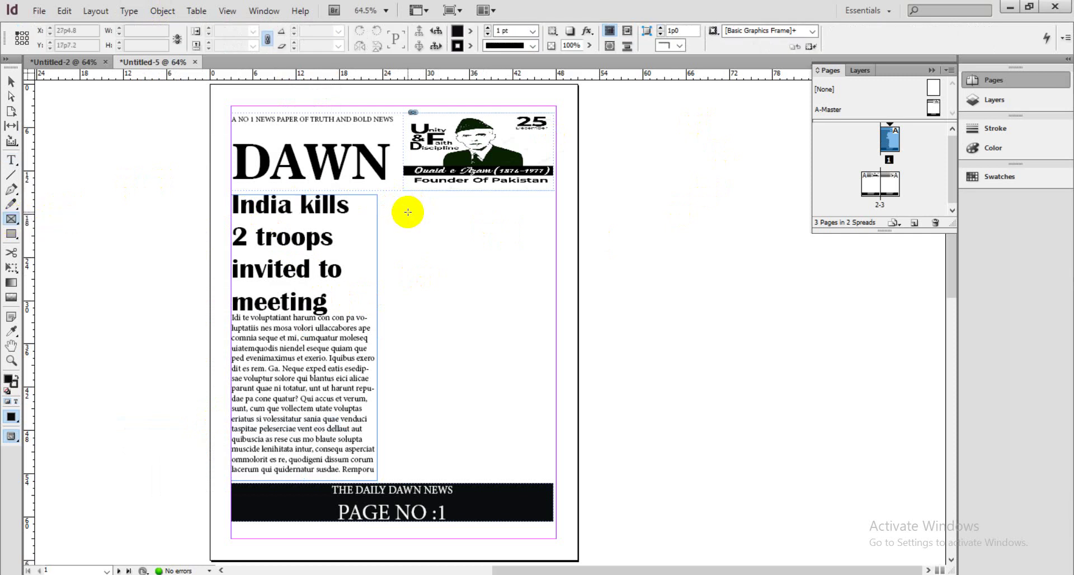
{"action": "left_click_drag", "start_coordinate": [483, 296], "coordinate": [541, 316]}
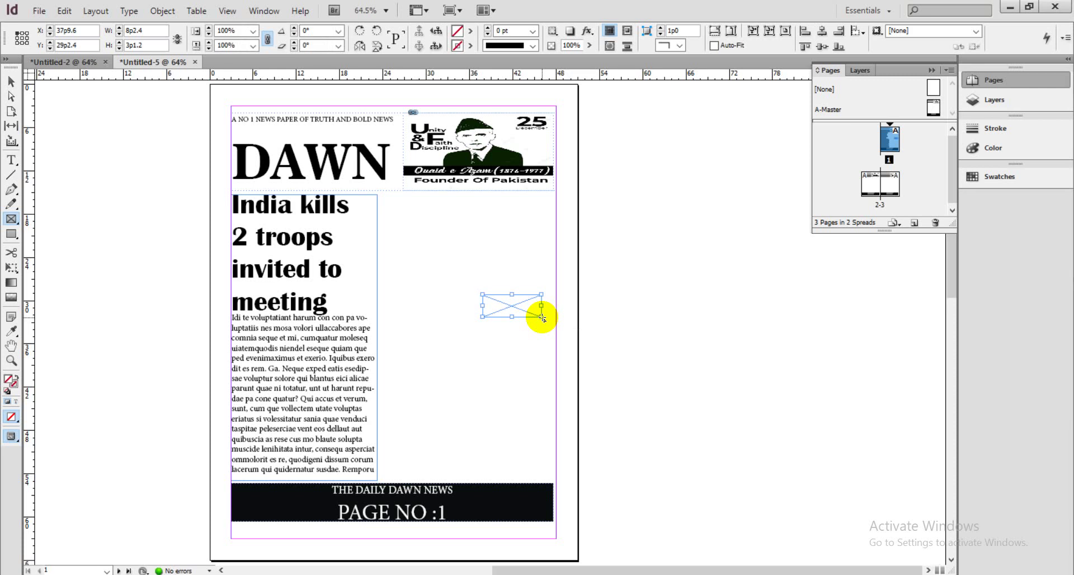
{"action": "key", "text": "ctrl+z"}
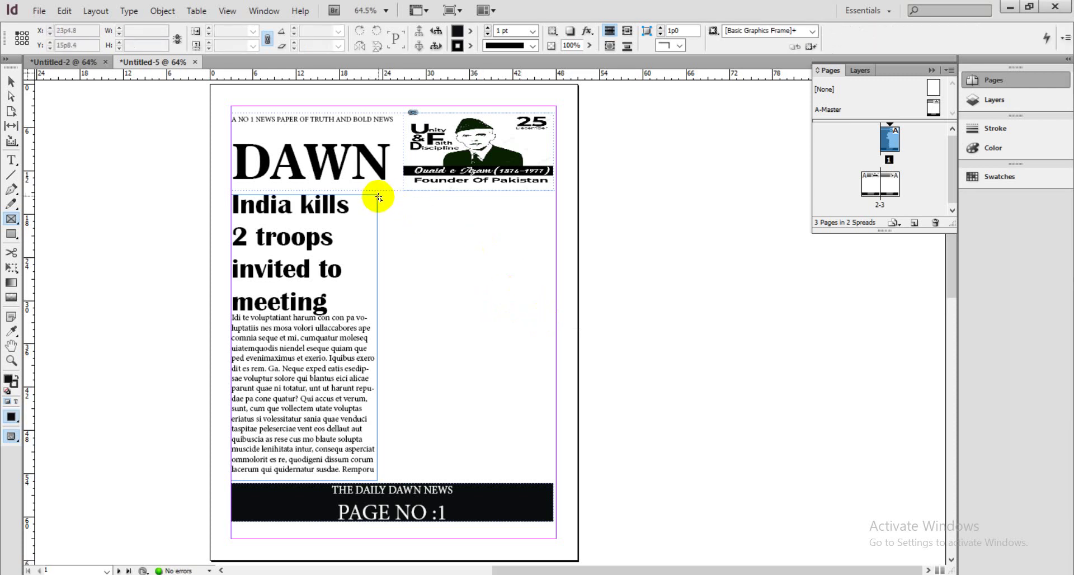
{"action": "left_click_drag", "start_coordinate": [377, 196], "coordinate": [554, 296]}
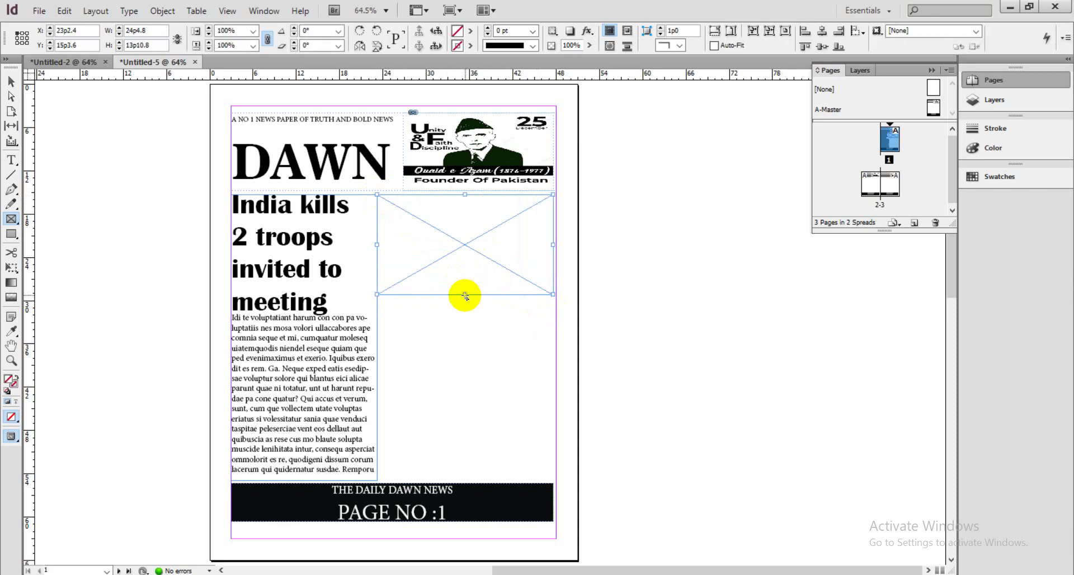
{"action": "left_click", "coordinate": [39, 11]}
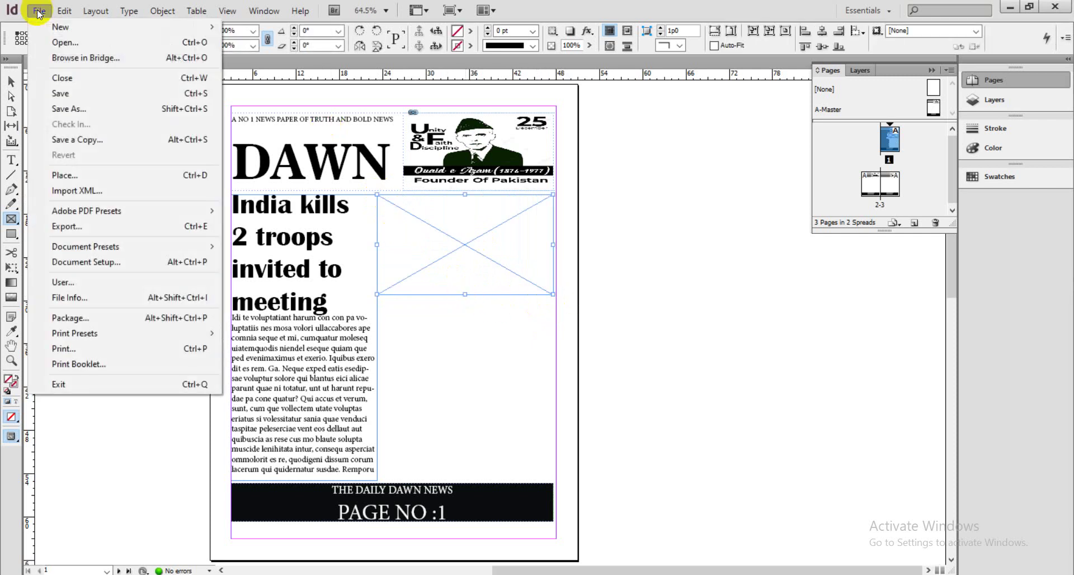
{"action": "left_click", "coordinate": [82, 175]}
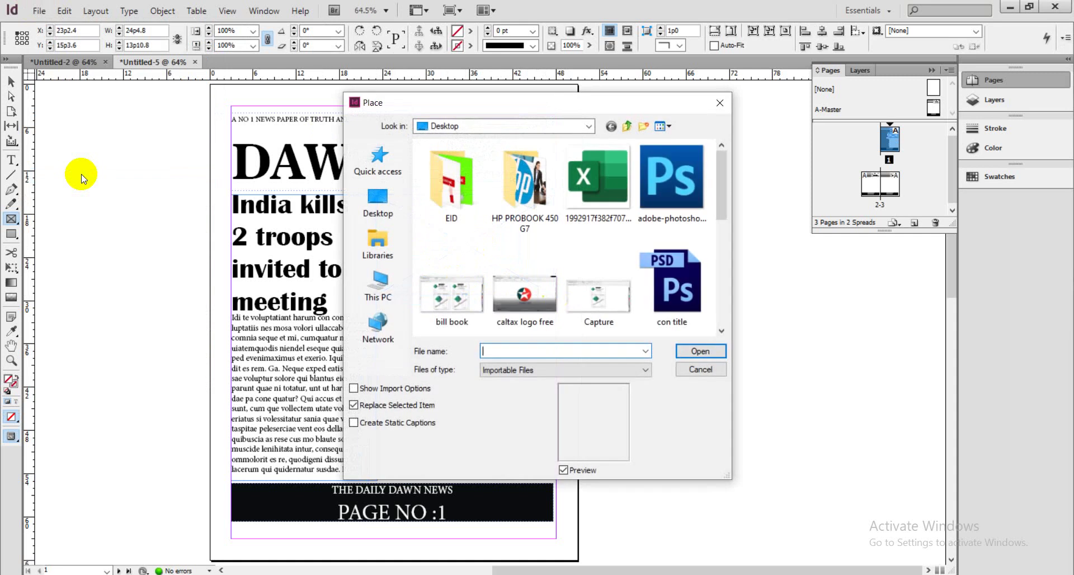
{"action": "left_click", "coordinate": [721, 331]}
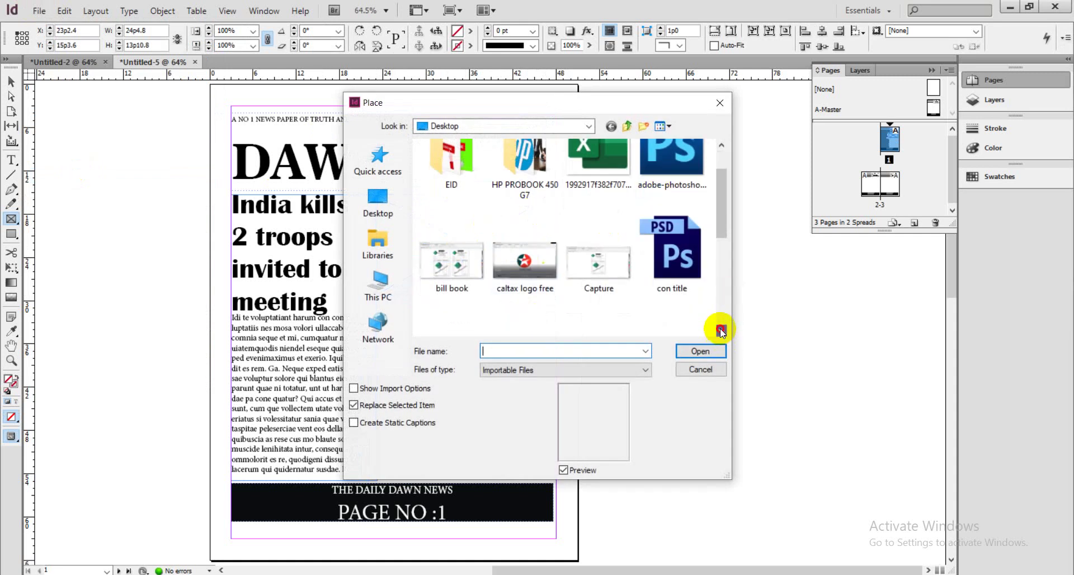
{"action": "left_click", "coordinate": [721, 331]}
{"action": "left_click", "coordinate": [722, 331]}
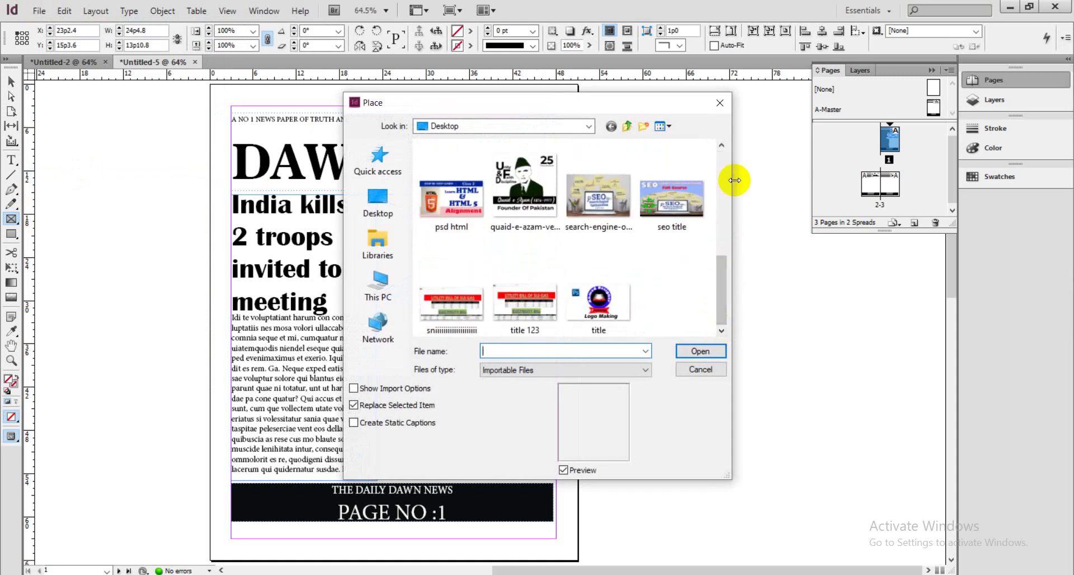
{"action": "left_click", "coordinate": [722, 144]}
{"action": "left_click", "coordinate": [722, 142]}
{"action": "left_click", "coordinate": [722, 142]}
{"action": "left_click", "coordinate": [722, 142]}
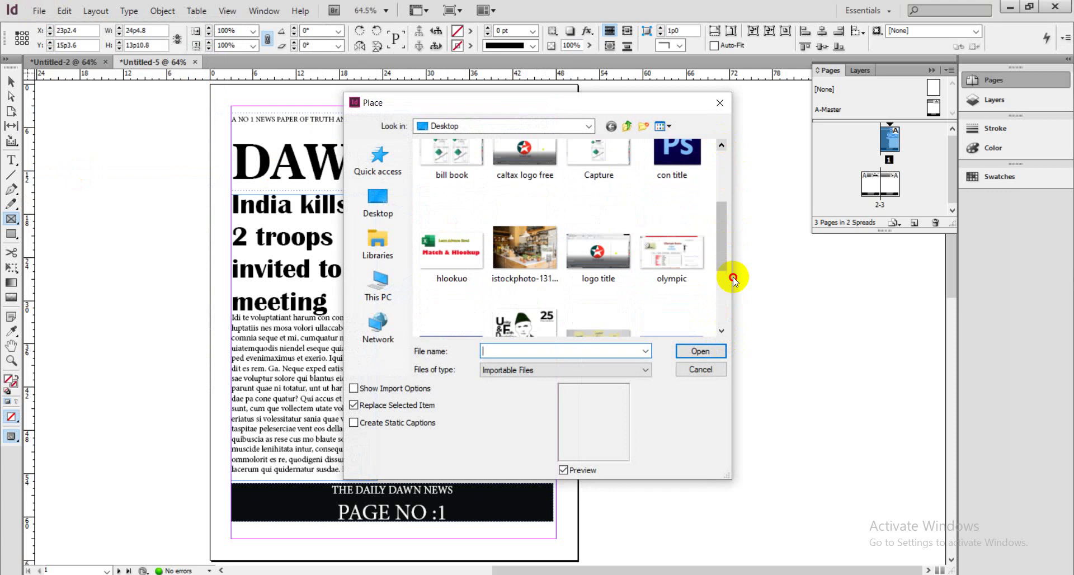
{"action": "left_click", "coordinate": [721, 331]}
{"action": "left_click", "coordinate": [721, 331]}
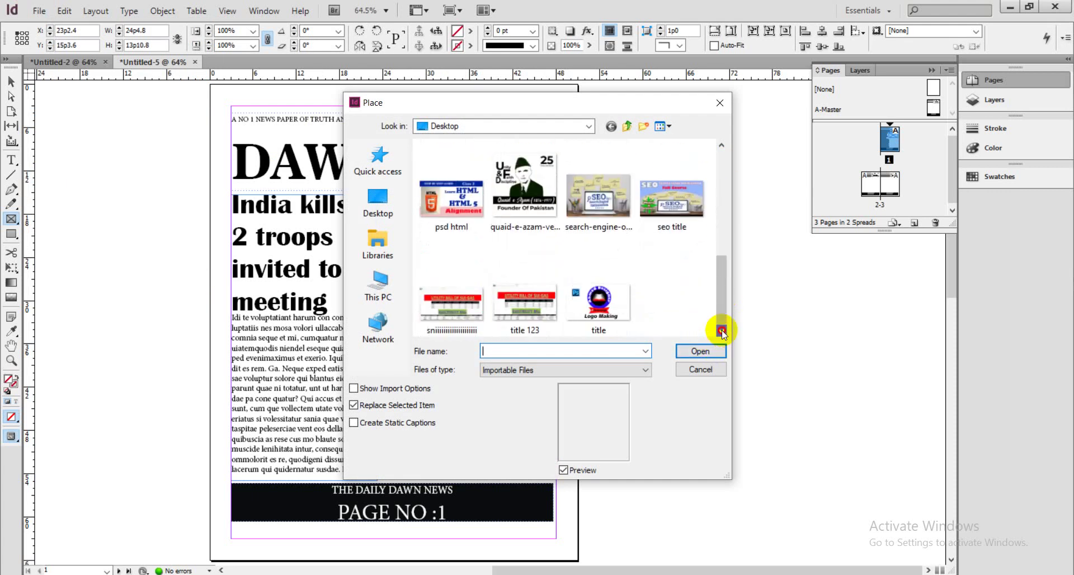
{"action": "right_click", "coordinate": [722, 331]}
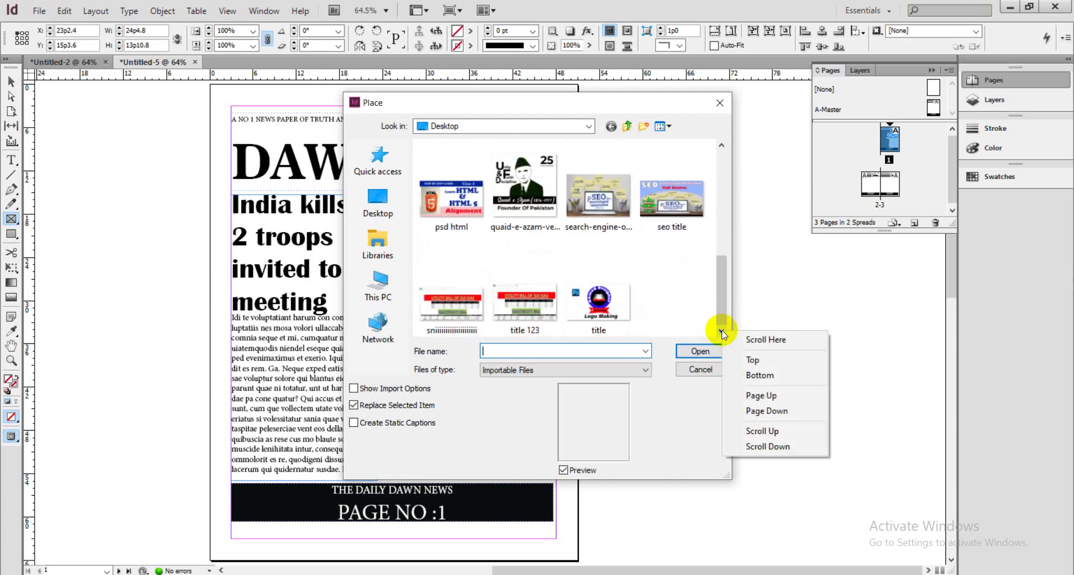
{"action": "left_click", "coordinate": [714, 288]}
{"action": "left_click_drag", "start_coordinate": [720, 285], "coordinate": [720, 240]}
{"action": "left_click_drag", "start_coordinate": [720, 210], "coordinate": [721, 175]}
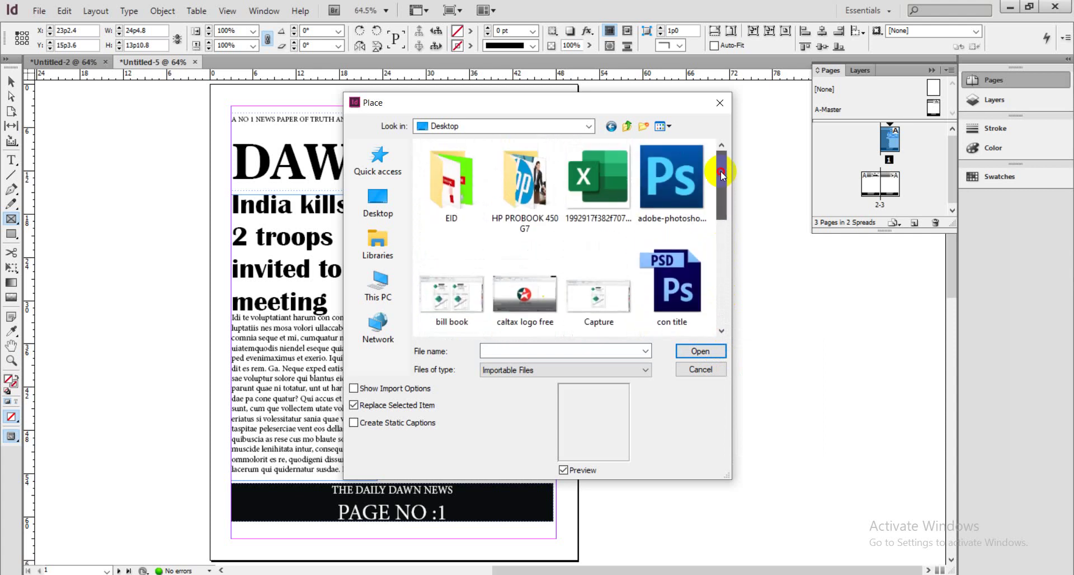
{"action": "key", "text": "Escape"}
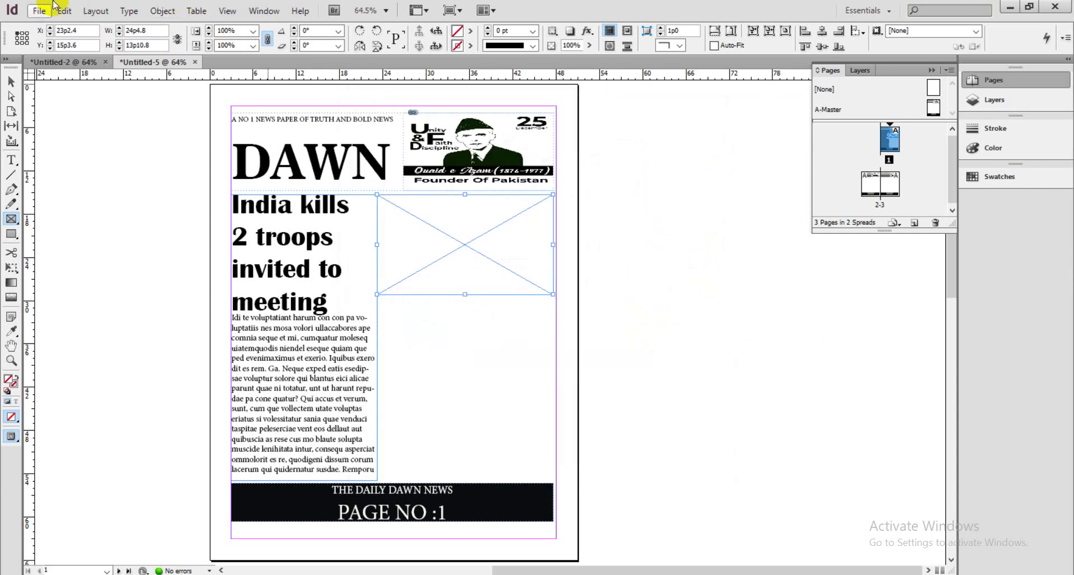
Step: Try to open the images JFIF file from the Desktop with the file filter set to All Files
{"action": "left_click", "coordinate": [38, 11]}
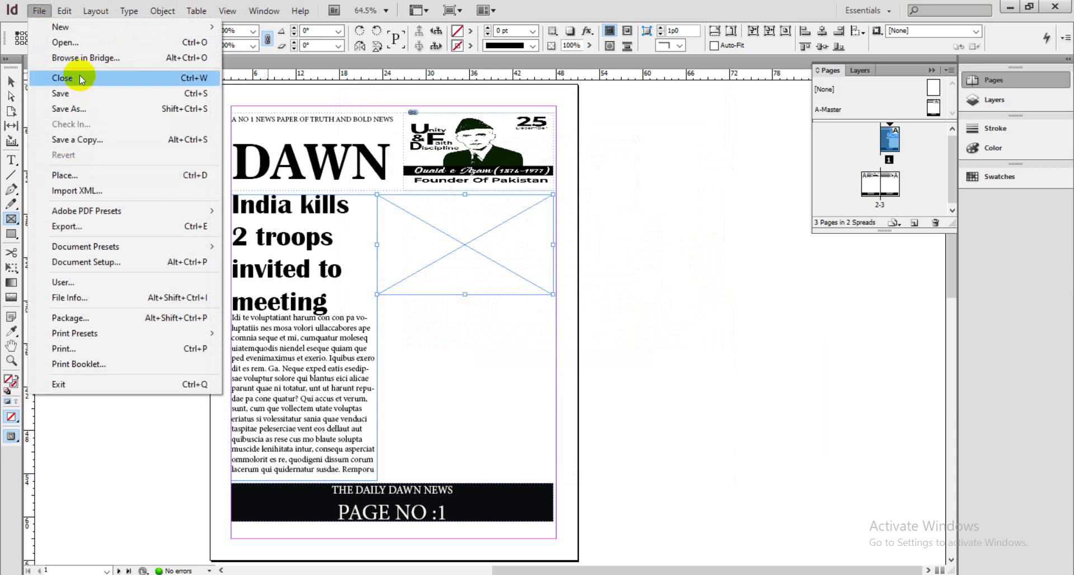
{"action": "left_click", "coordinate": [70, 43]}
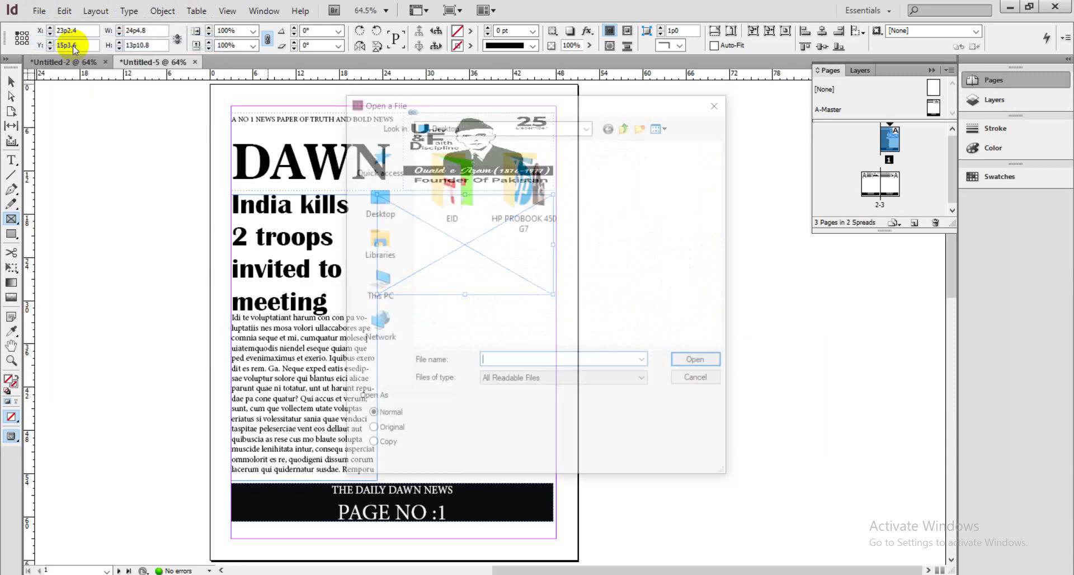
{"action": "left_click", "coordinate": [378, 204]}
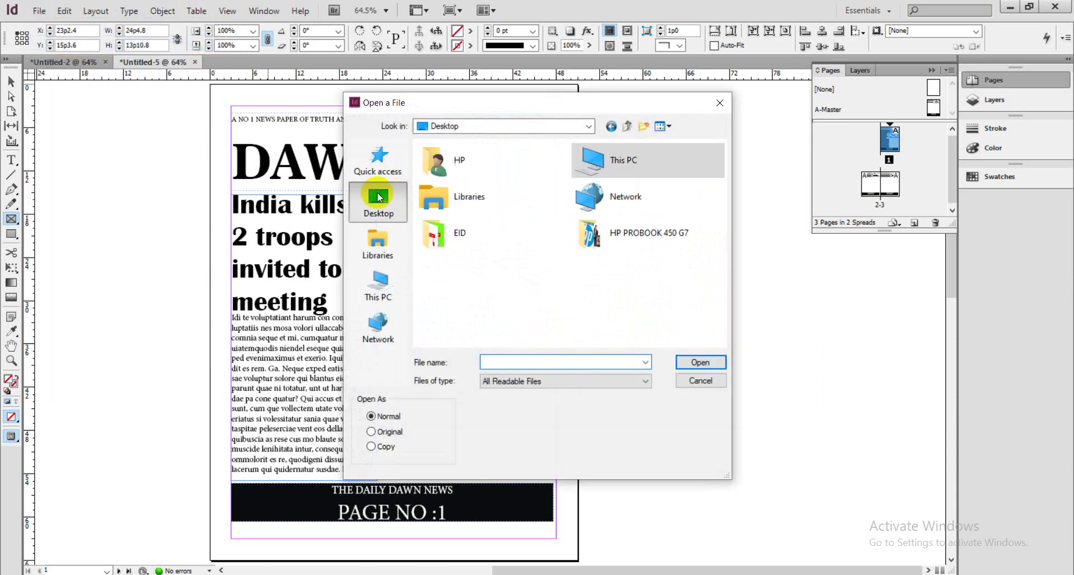
{"action": "left_click", "coordinate": [502, 383]}
{"action": "left_click", "coordinate": [501, 397]}
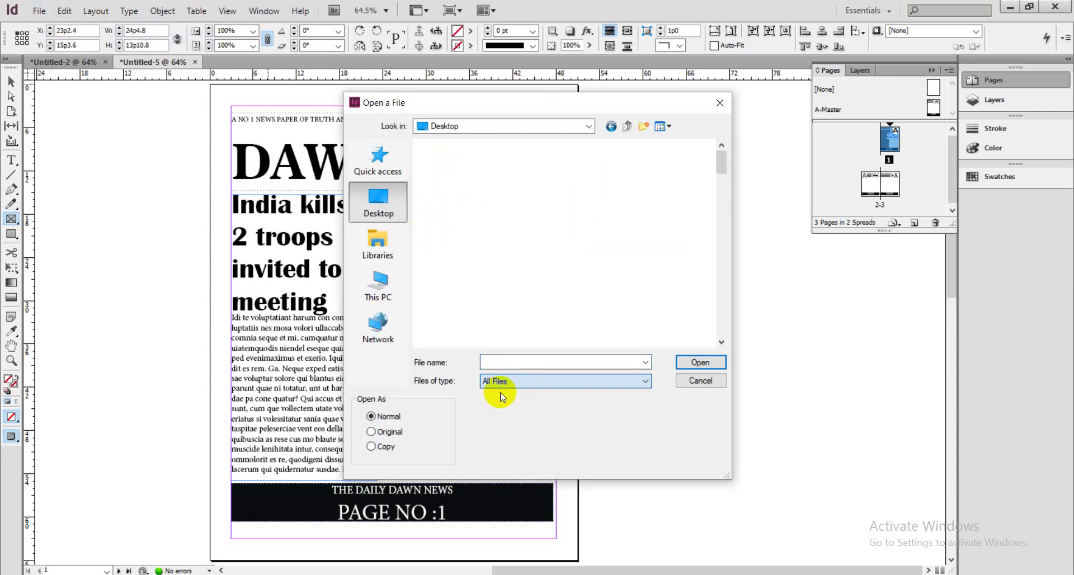
{"action": "left_click_drag", "start_coordinate": [721, 159], "coordinate": [725, 271]}
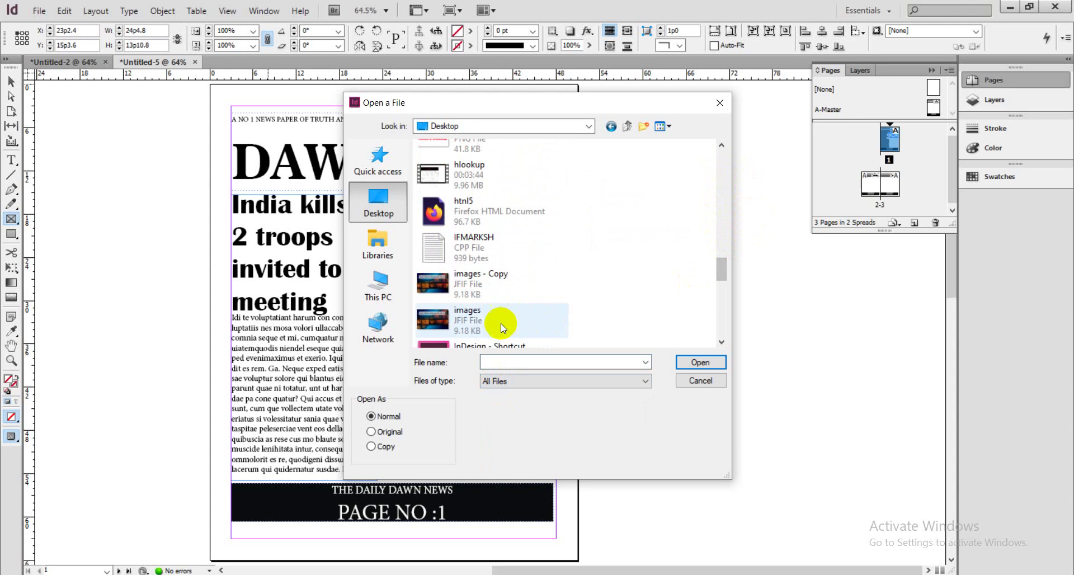
{"action": "left_click", "coordinate": [486, 320]}
{"action": "left_click", "coordinate": [699, 363]}
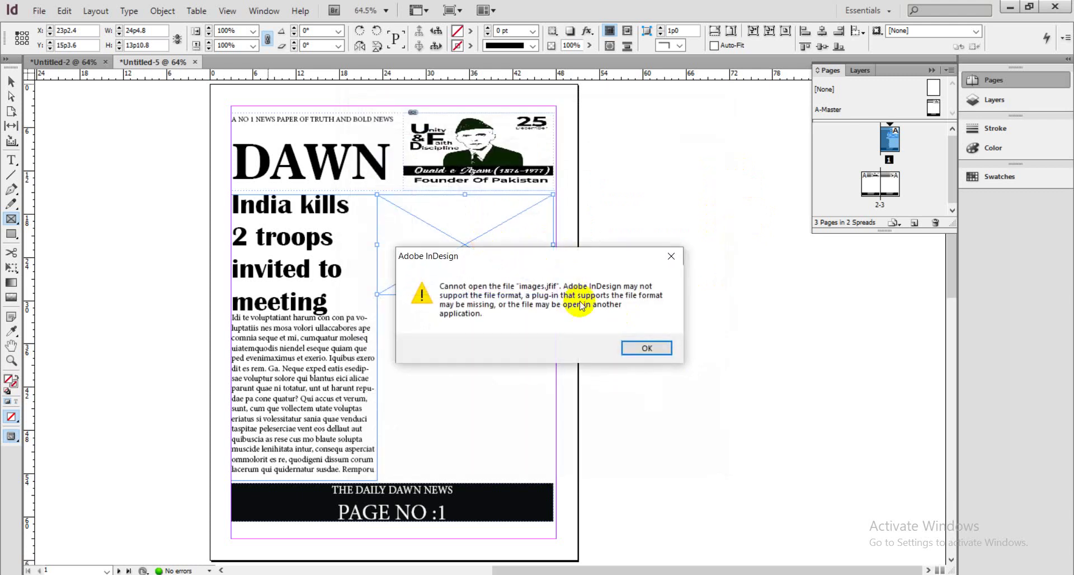
{"action": "left_click", "coordinate": [635, 348]}
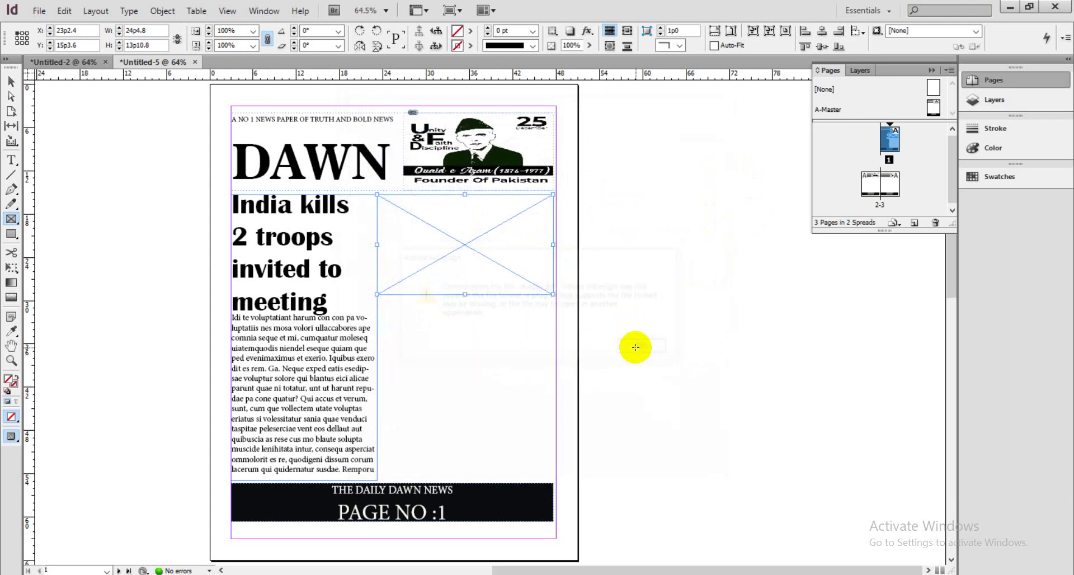
Step: Place the newsroom photo in the empty frame beside the headline and fit the content to the frame
{"action": "left_click", "coordinate": [468, 241]}
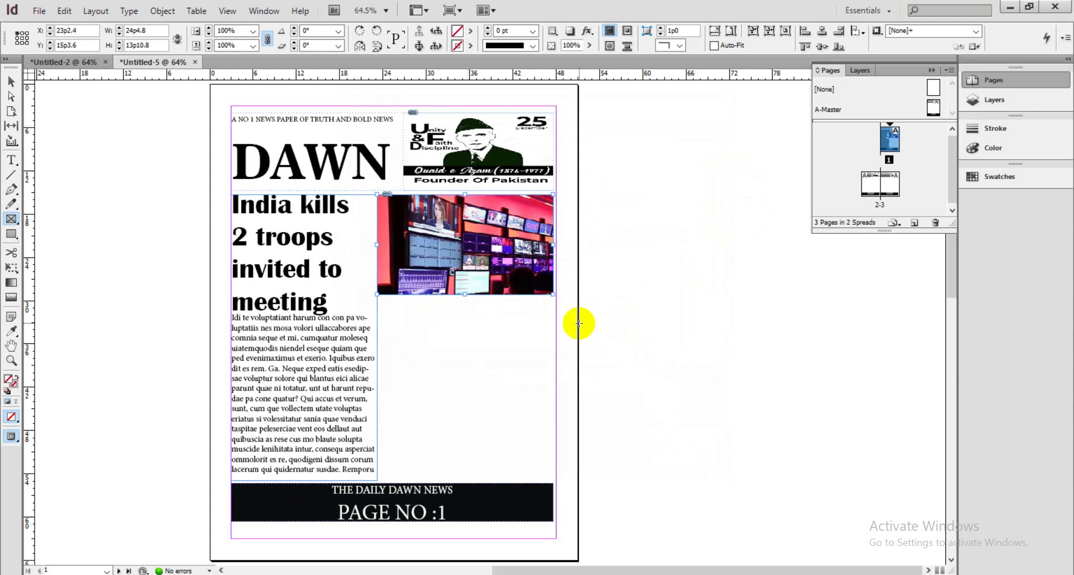
{"action": "right_click", "coordinate": [477, 251]}
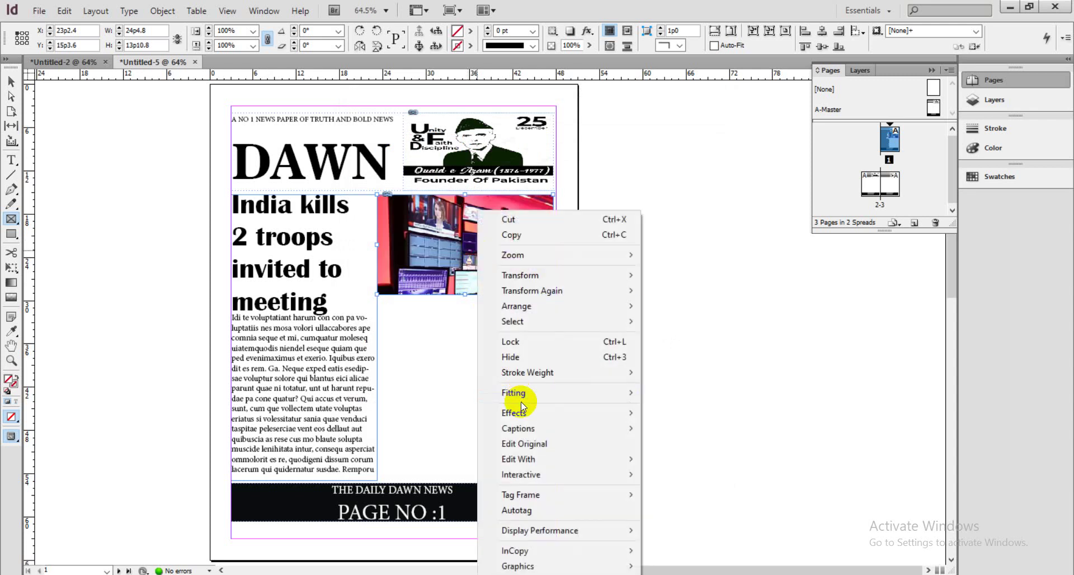
{"action": "mouse_move", "coordinate": [514, 393]}
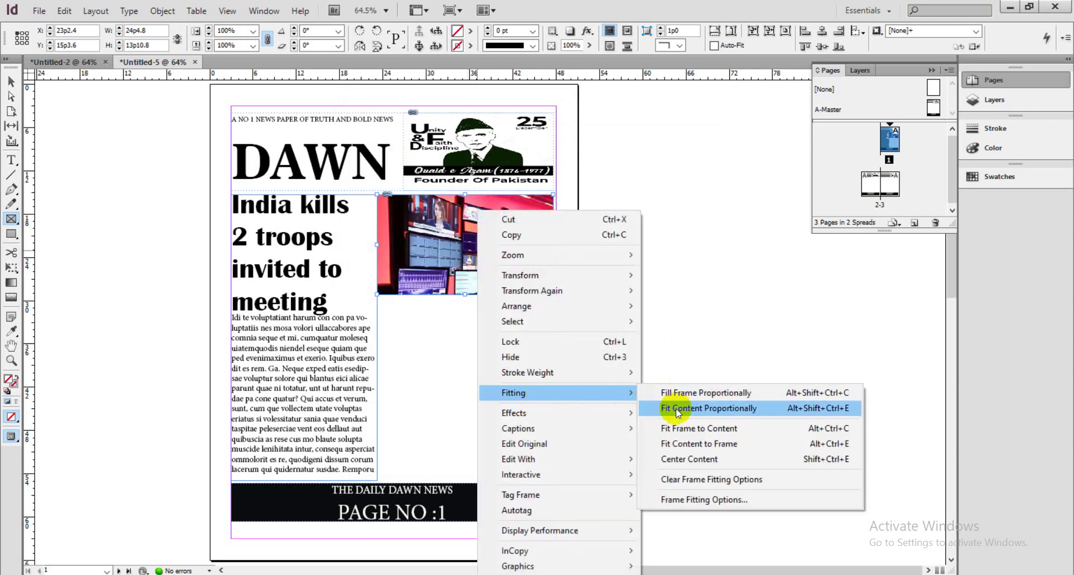
{"action": "left_click", "coordinate": [682, 445]}
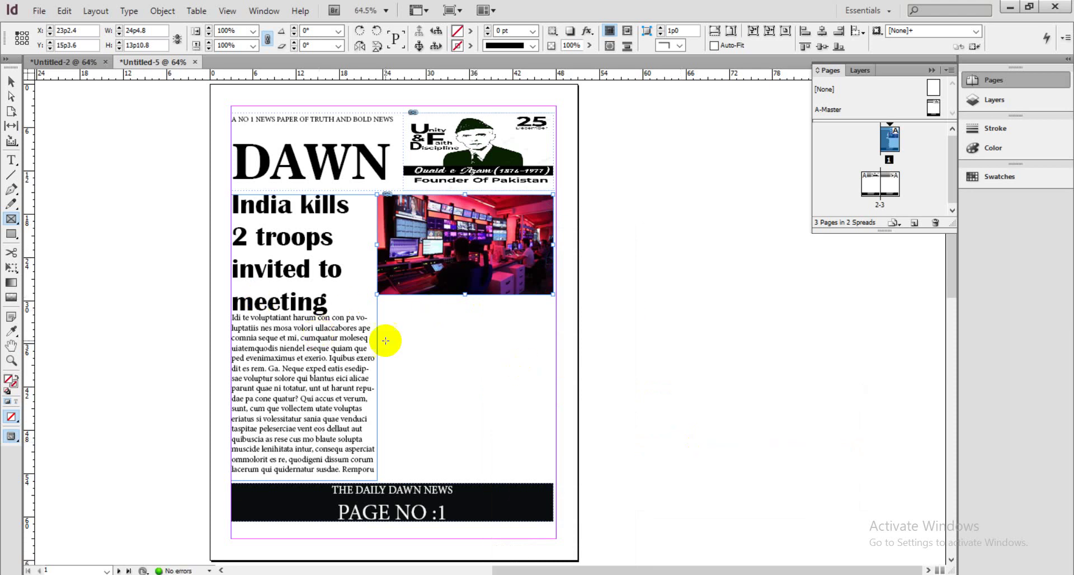
Step: Add a text frame under the photo, reaching the page margin, with "PM TO GO A HEAD IN" and "MAIRAGE FIGHT" on two lines
{"action": "left_click", "coordinate": [11, 160]}
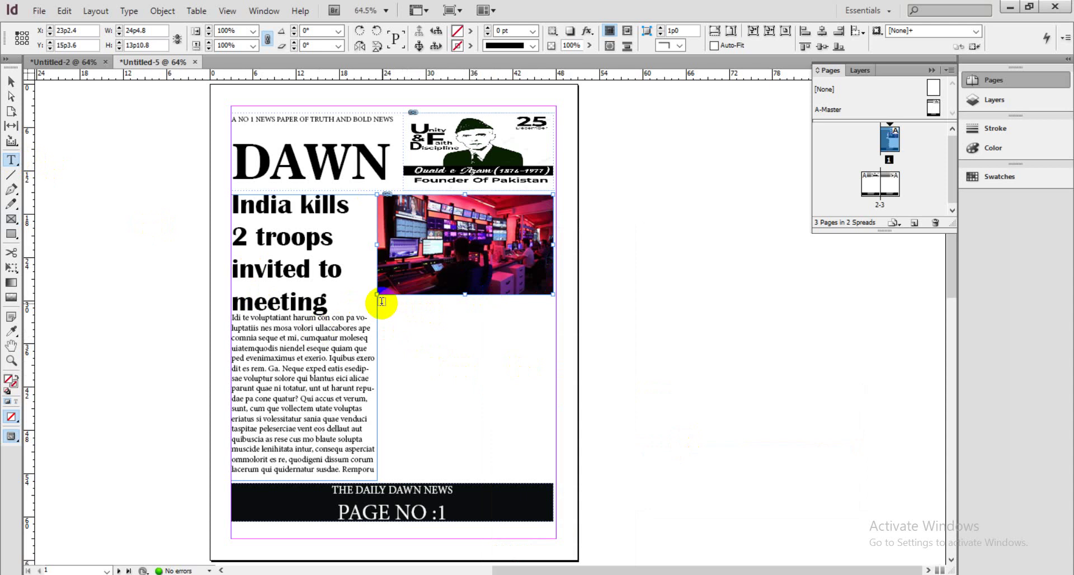
{"action": "left_click_drag", "start_coordinate": [382, 307], "coordinate": [554, 337]}
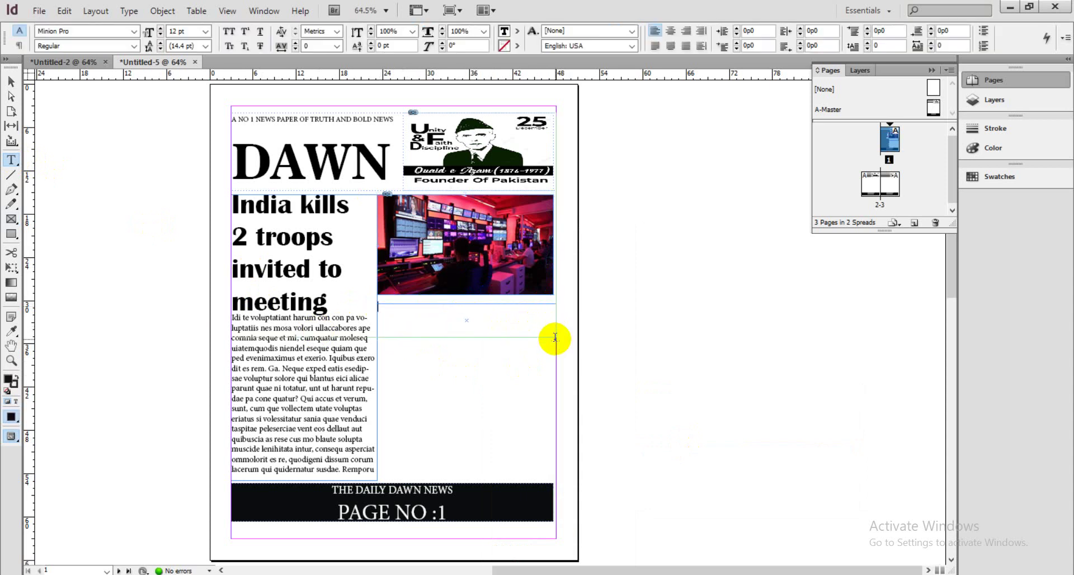
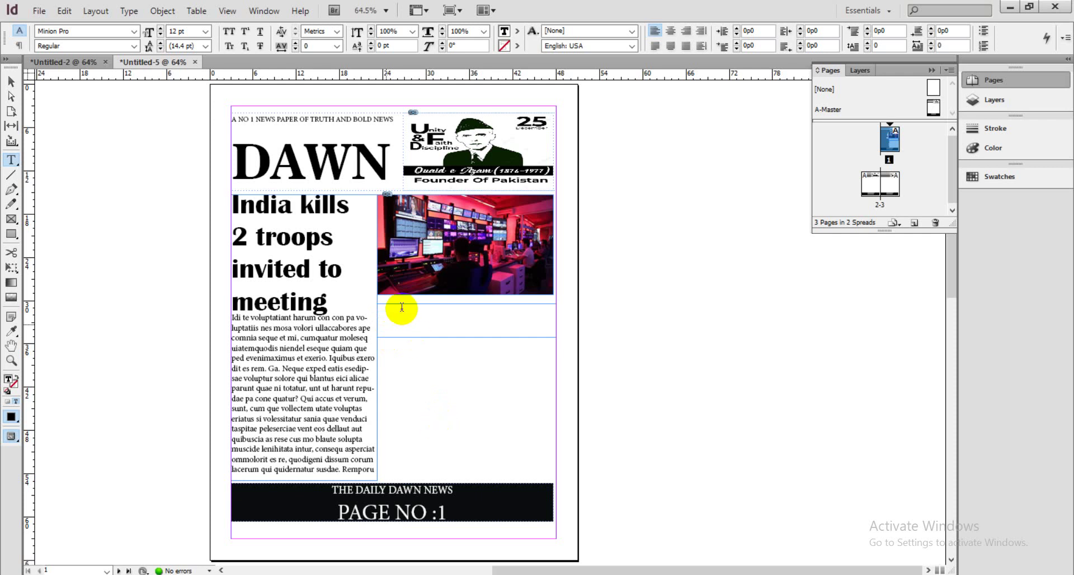
{"action": "left_click", "coordinate": [384, 315]}
{"action": "type", "text": "P"}
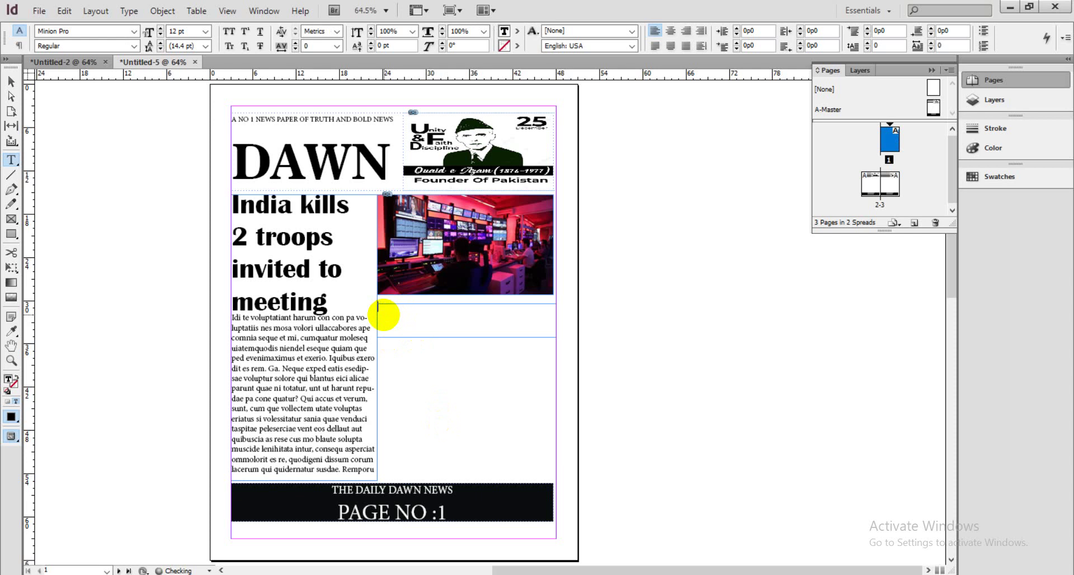
{"action": "type", "text": "M TO GO A HEAD IN MAIRAGE FIGHT"}
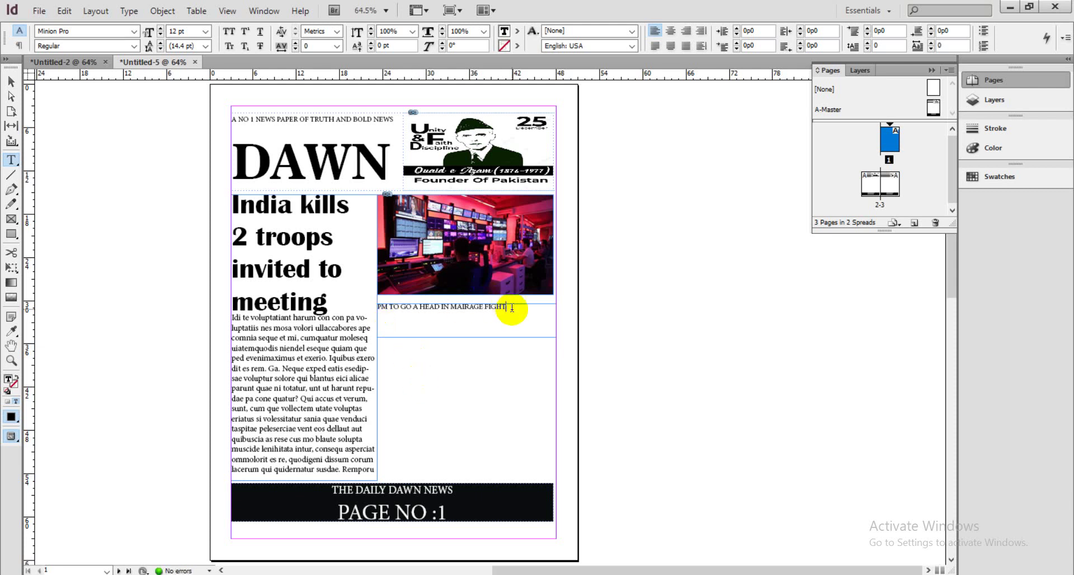
{"action": "left_click", "coordinate": [450, 307]}
{"action": "key", "text": "Return"}
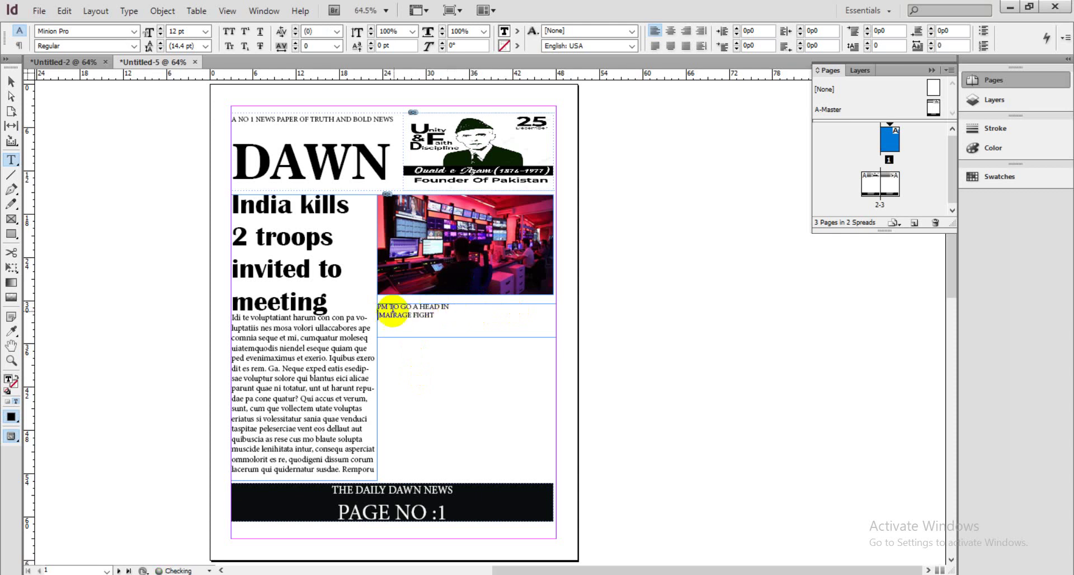
Step: Set both lines of the heading under the photo to 21 pt and centre them
{"action": "left_click_drag", "start_coordinate": [378, 309], "coordinate": [479, 326]}
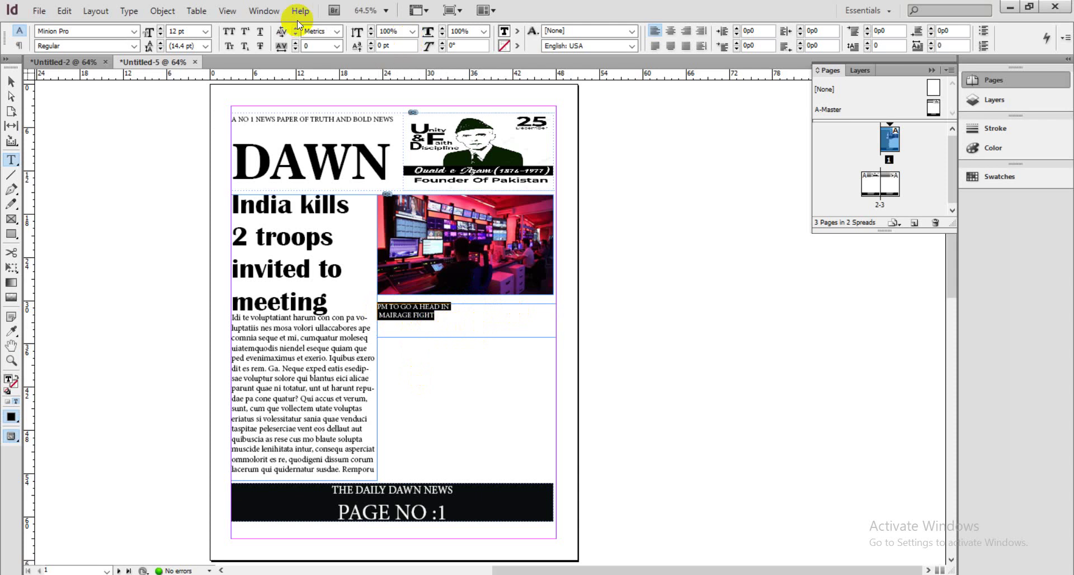
{"action": "left_click", "coordinate": [161, 28]}
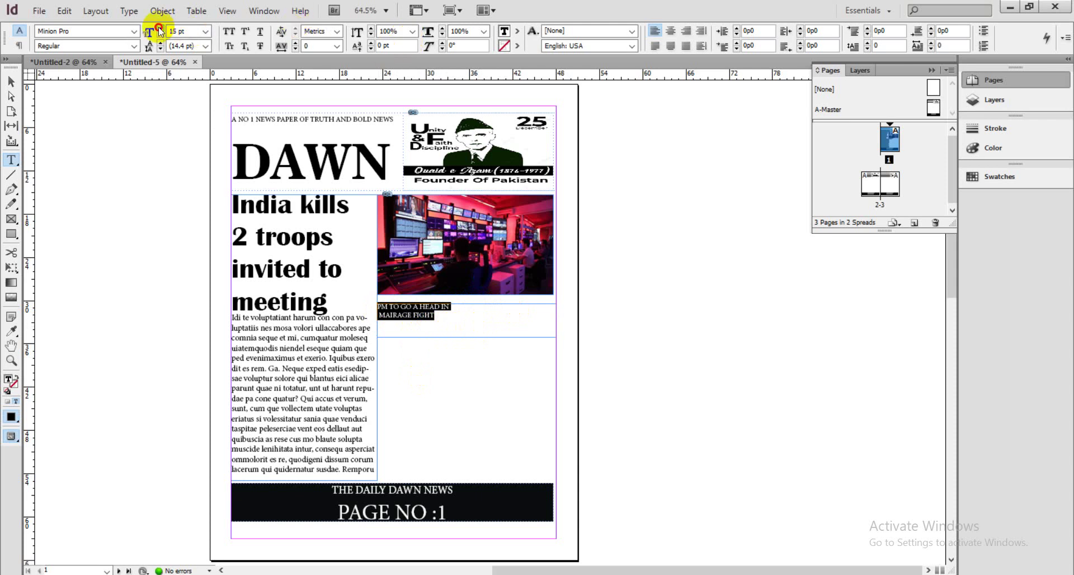
{"action": "left_click", "coordinate": [160, 28]}
{"action": "left_click", "coordinate": [160, 28]}
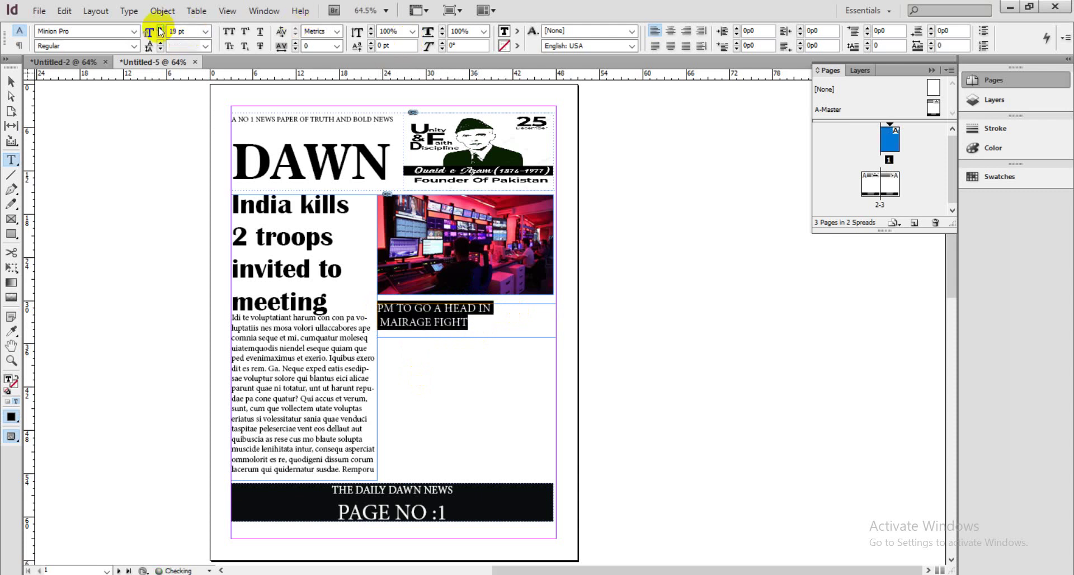
{"action": "left_click", "coordinate": [160, 28]}
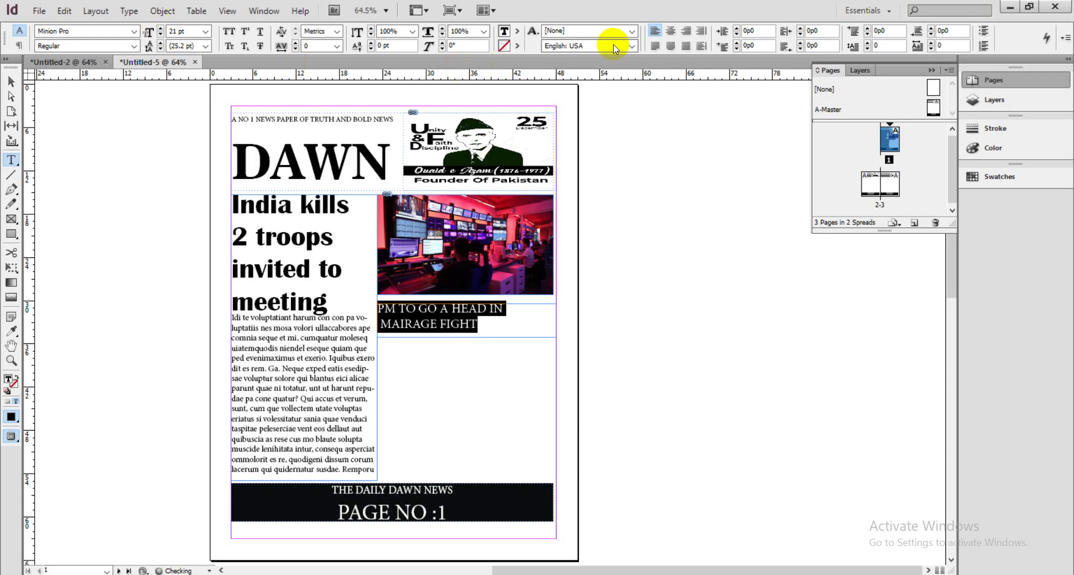
{"action": "left_click", "coordinate": [673, 48]}
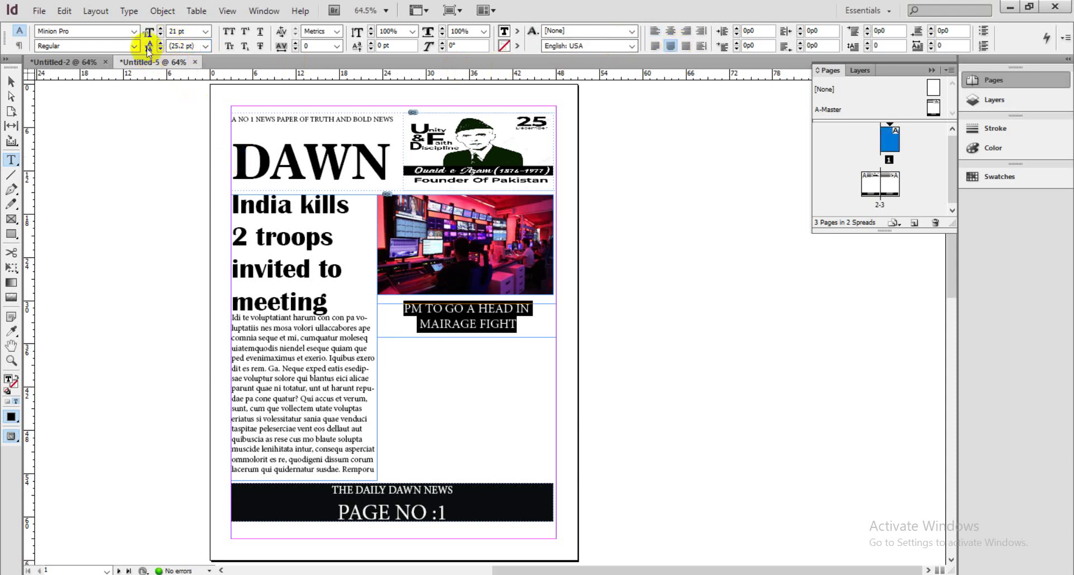
Step: Change the font of the heading under the photo to Modern No. 20
{"action": "left_click", "coordinate": [132, 32]}
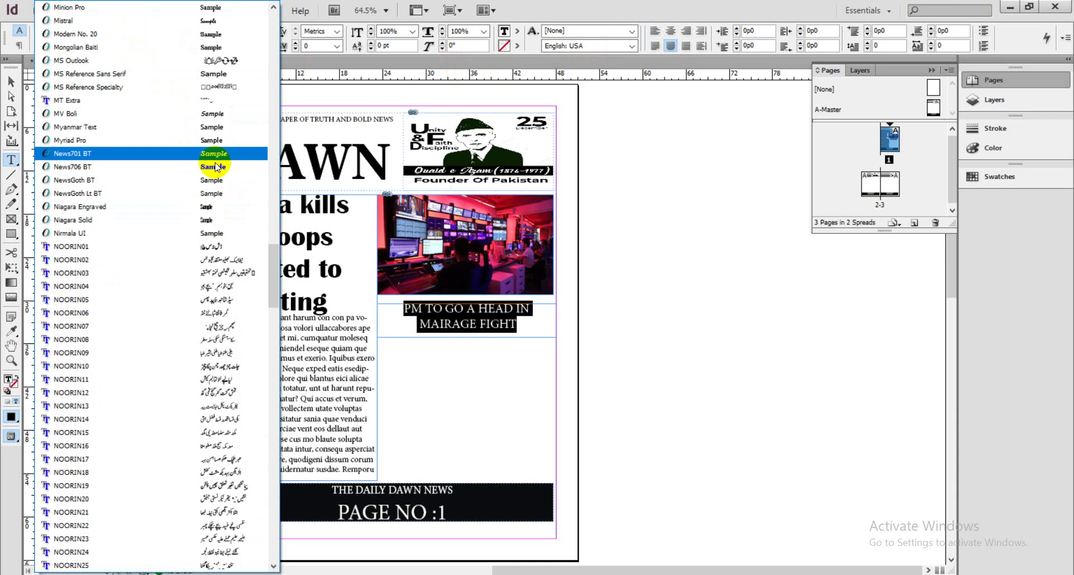
{"action": "scroll", "coordinate": [215, 37], "scroll_direction": "down", "scroll_amount": 1}
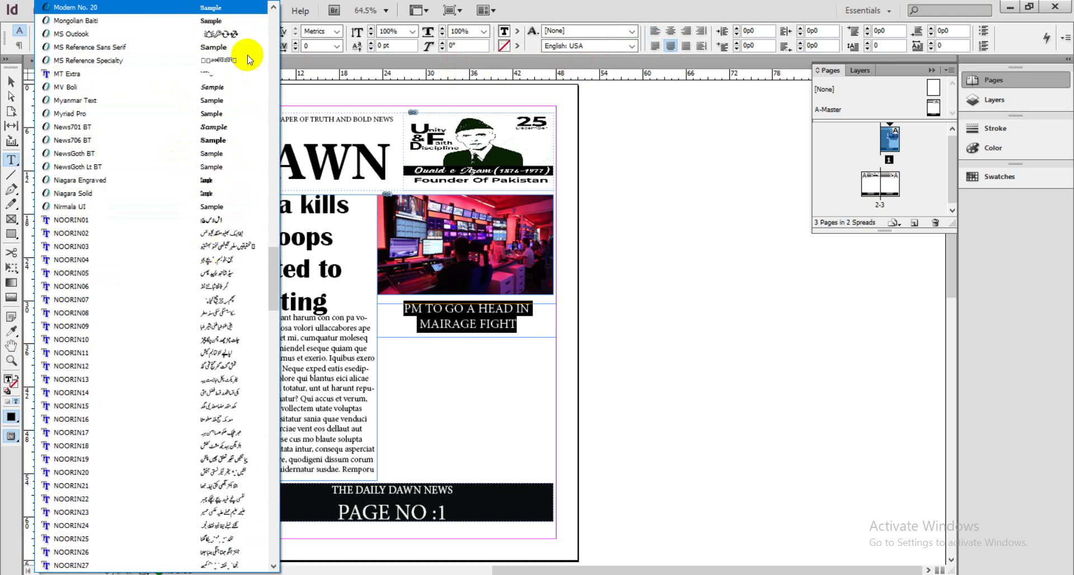
{"action": "left_click", "coordinate": [197, 10]}
{"action": "left_click", "coordinate": [213, 19]}
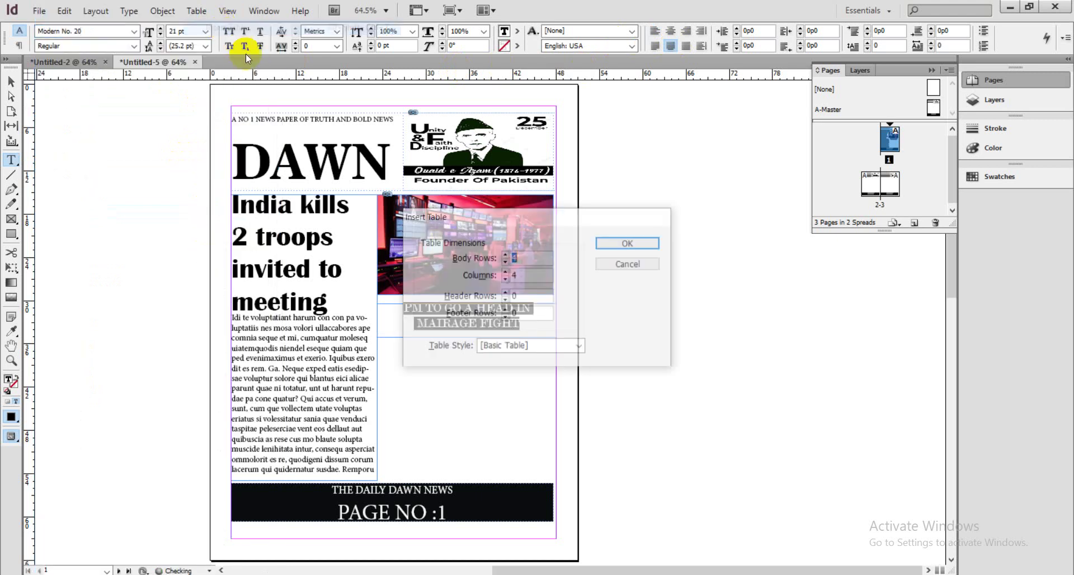
{"action": "left_click", "coordinate": [604, 264]}
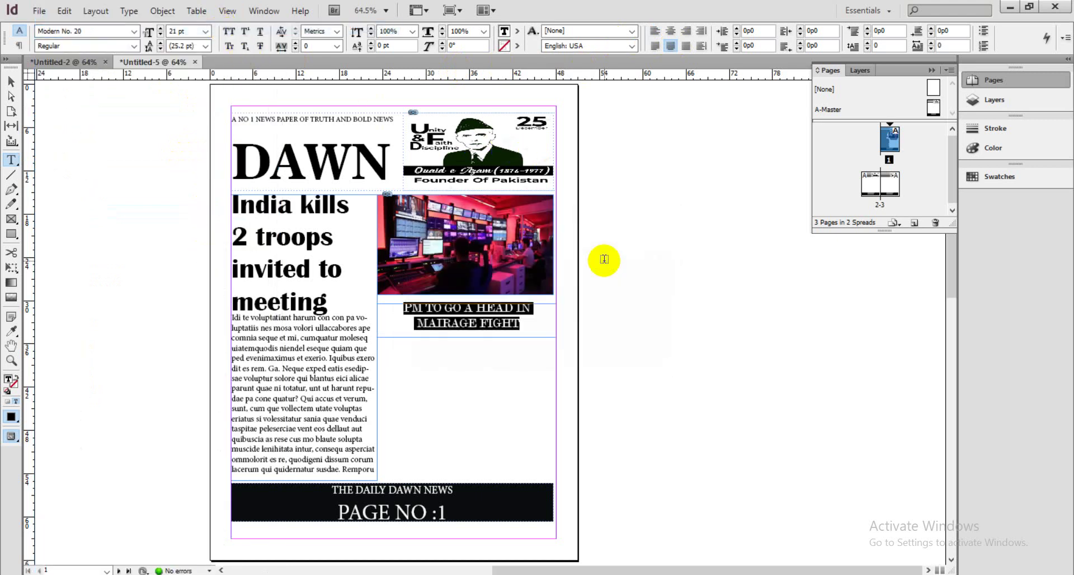
Step: Set the baseline shift of both lines of the heading under the photo to -8 pt
{"action": "left_click_drag", "start_coordinate": [434, 324], "coordinate": [447, 334]}
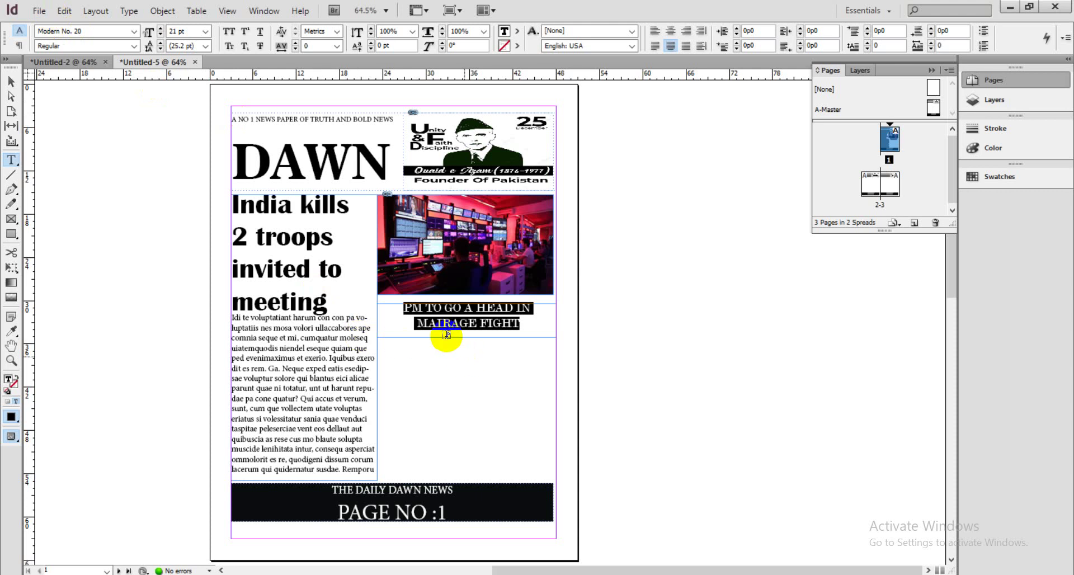
{"action": "left_click", "coordinate": [446, 334]}
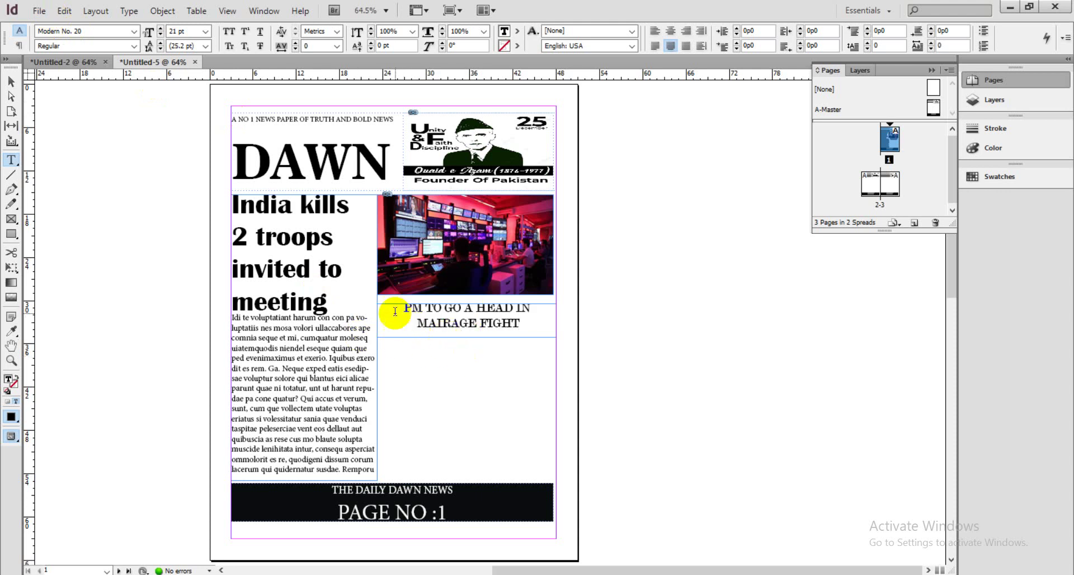
{"action": "left_click_drag", "start_coordinate": [412, 308], "coordinate": [544, 352]}
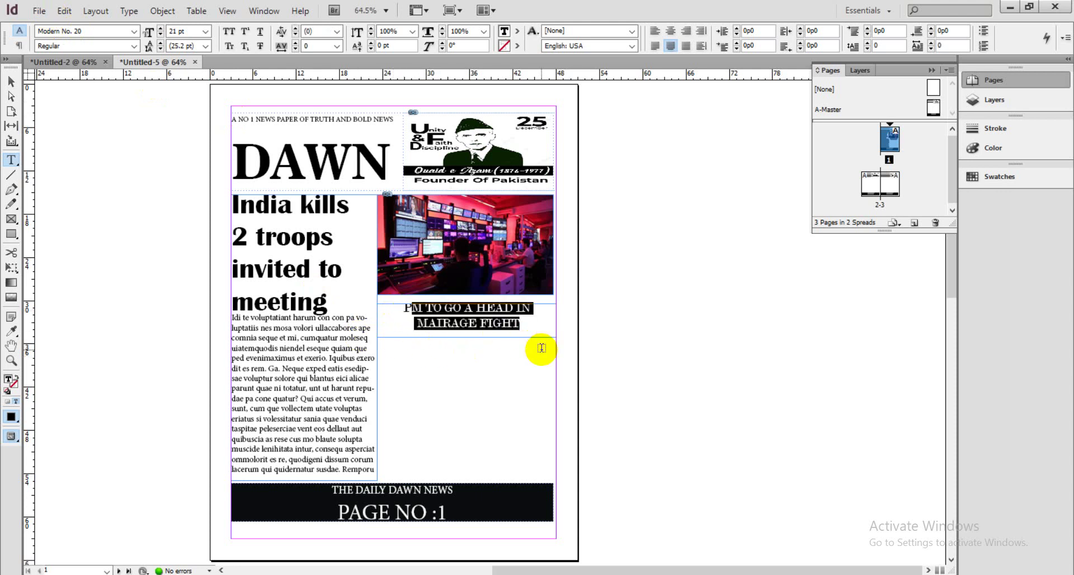
{"action": "left_click", "coordinate": [401, 307]}
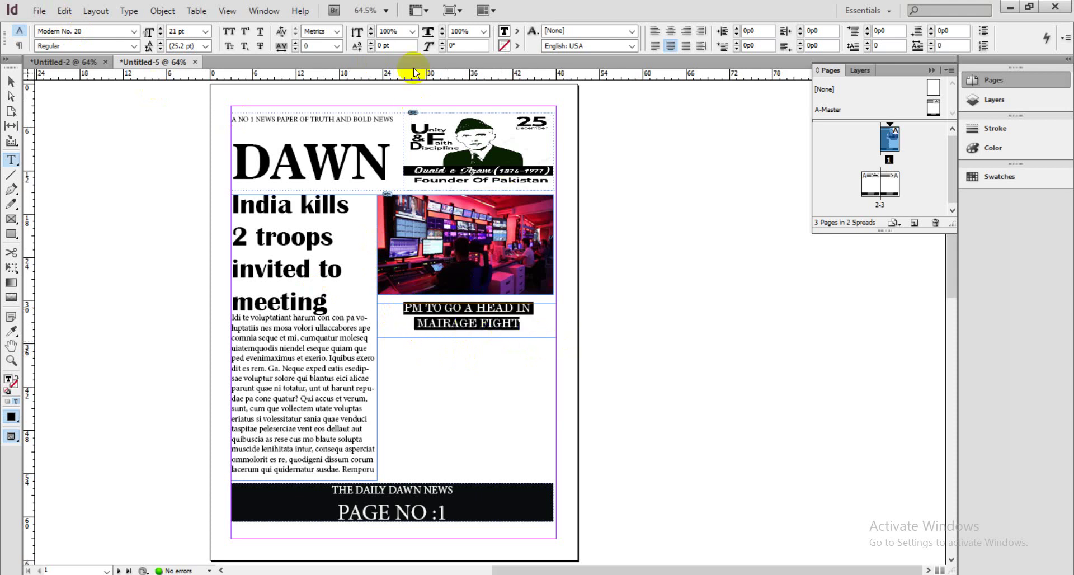
{"action": "left_click", "coordinate": [370, 44]}
{"action": "left_click", "coordinate": [370, 43]}
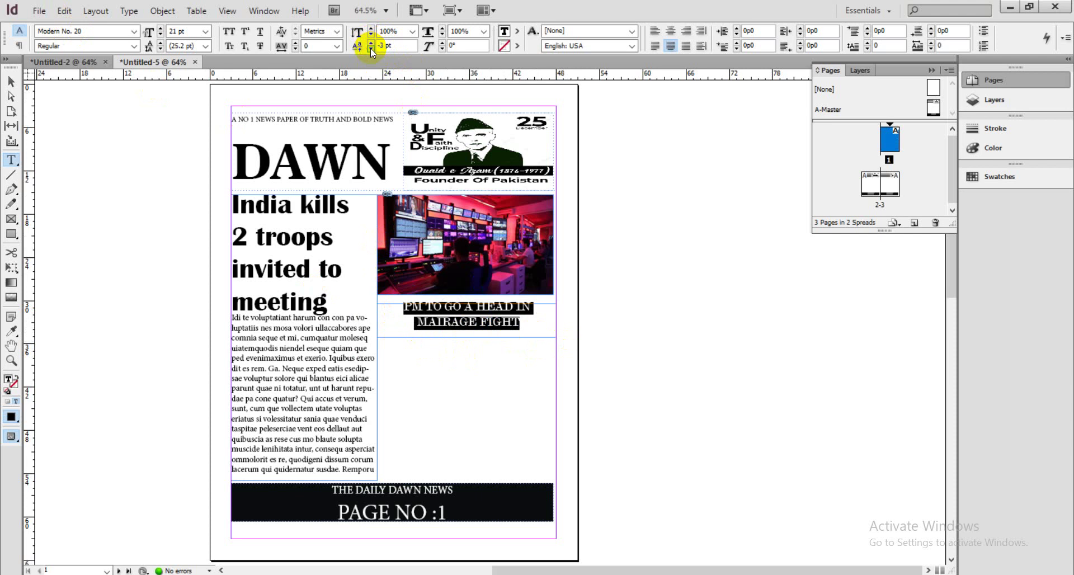
{"action": "left_click", "coordinate": [370, 48]}
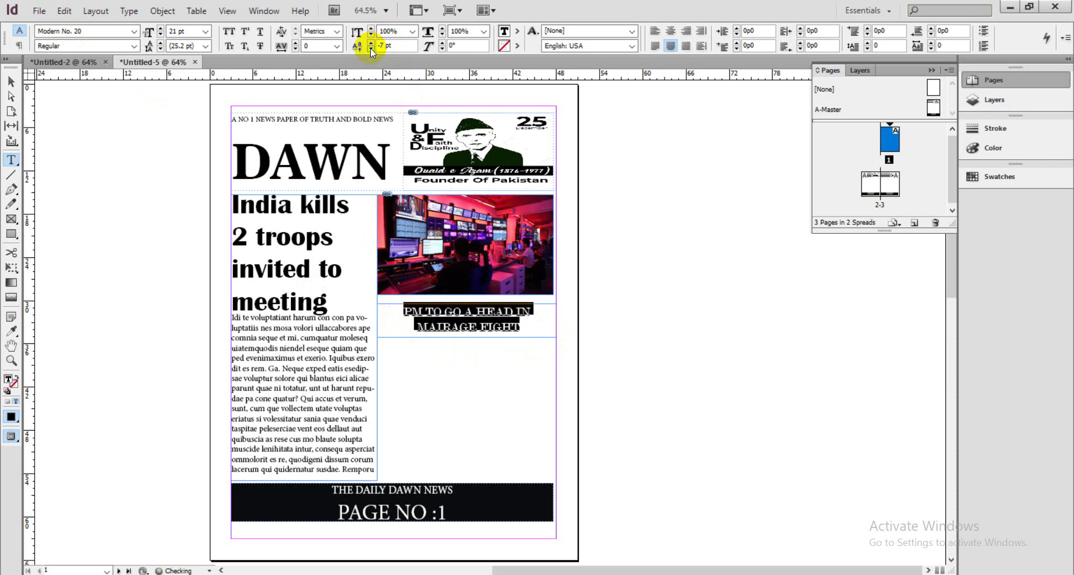
{"action": "left_click", "coordinate": [370, 48]}
{"action": "left_click", "coordinate": [488, 343]}
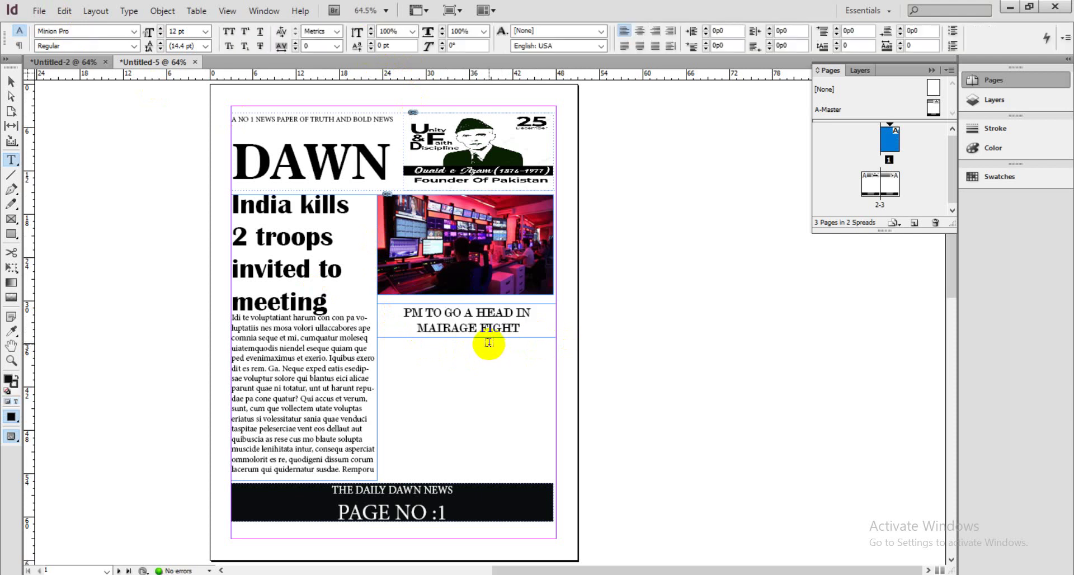
Step: Increase the font size of both lines of the heading under the photo to 30 pt
{"action": "left_click_drag", "start_coordinate": [405, 312], "coordinate": [558, 331]}
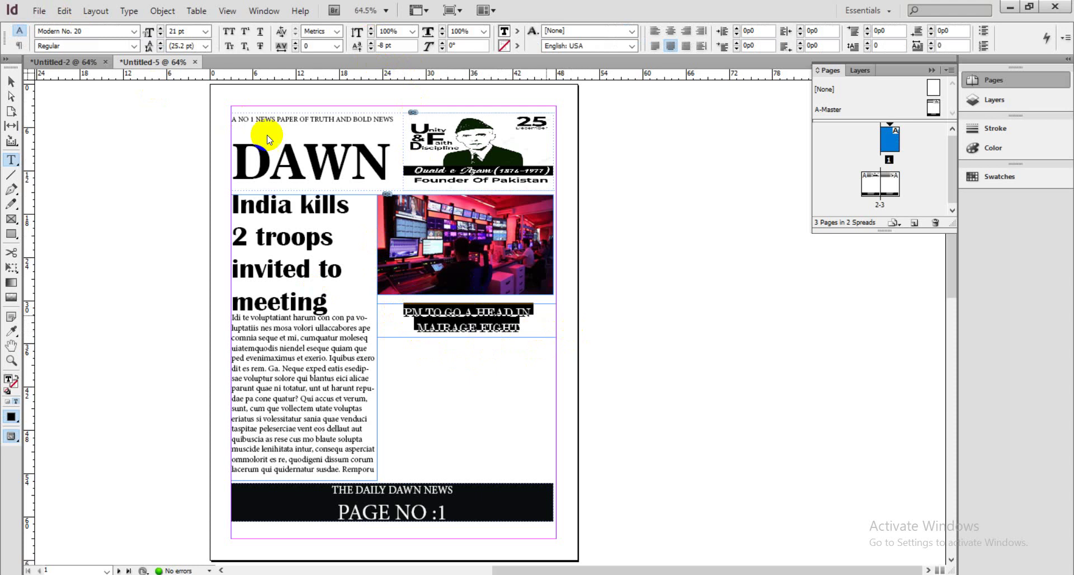
{"action": "left_click", "coordinate": [205, 31]}
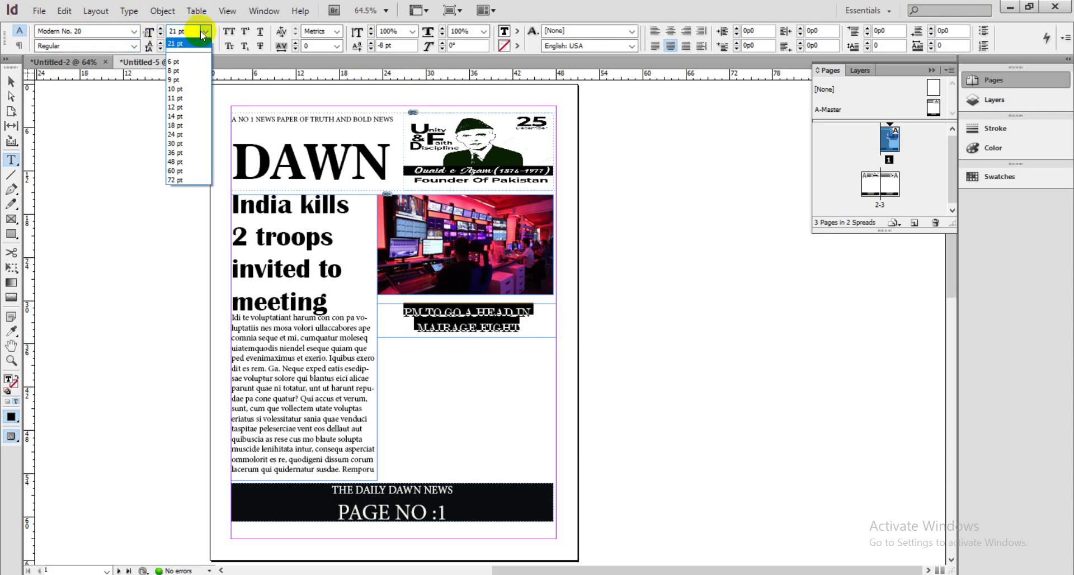
{"action": "left_click", "coordinate": [178, 144]}
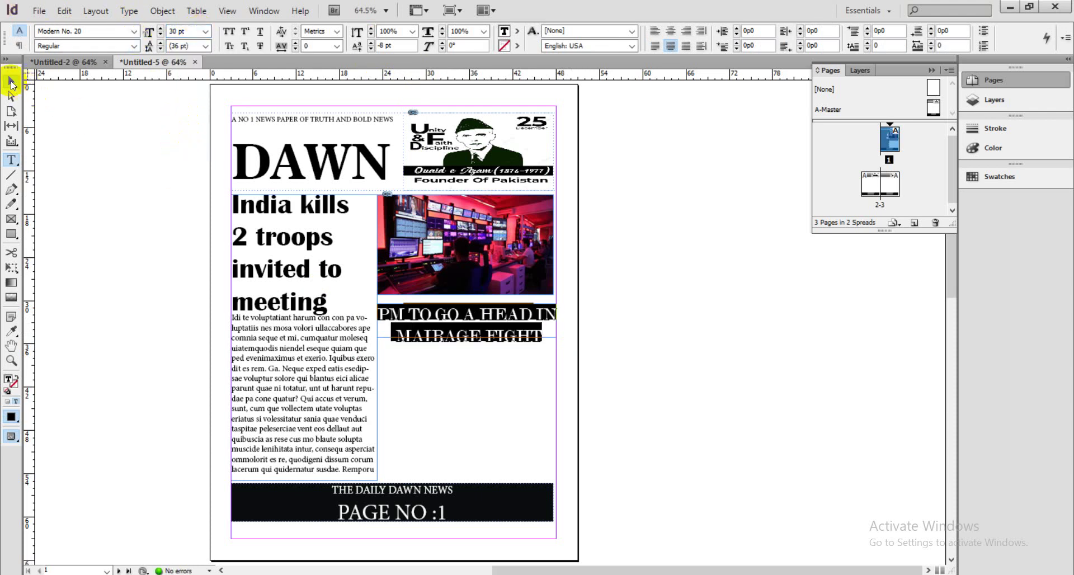
{"action": "left_click", "coordinate": [10, 82]}
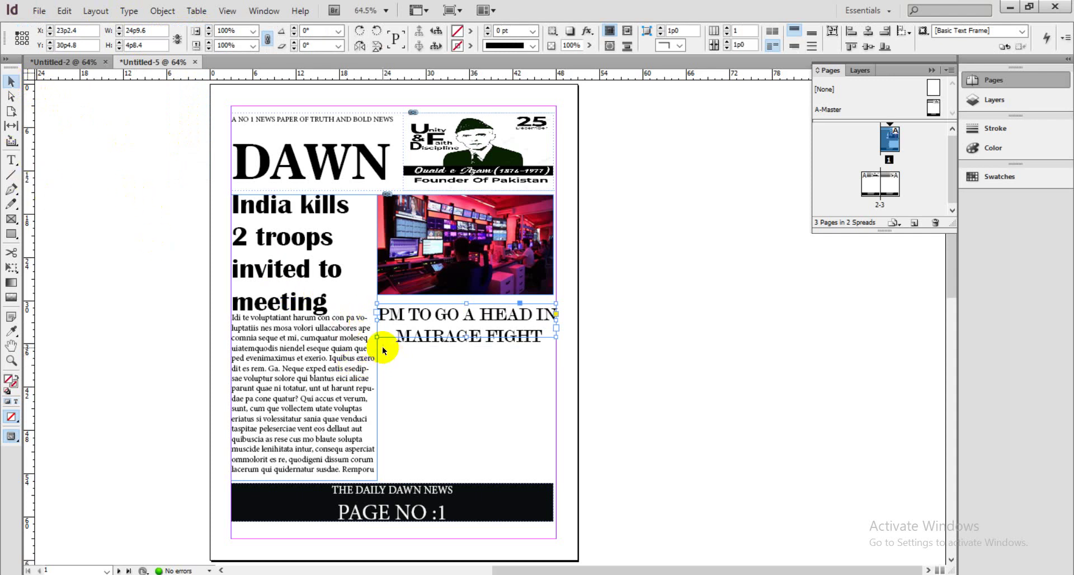
Step: Draw a text frame about 12p5 wide and 18p0 high below the second heading and fill it with placeholder text
{"action": "left_click", "coordinate": [15, 162]}
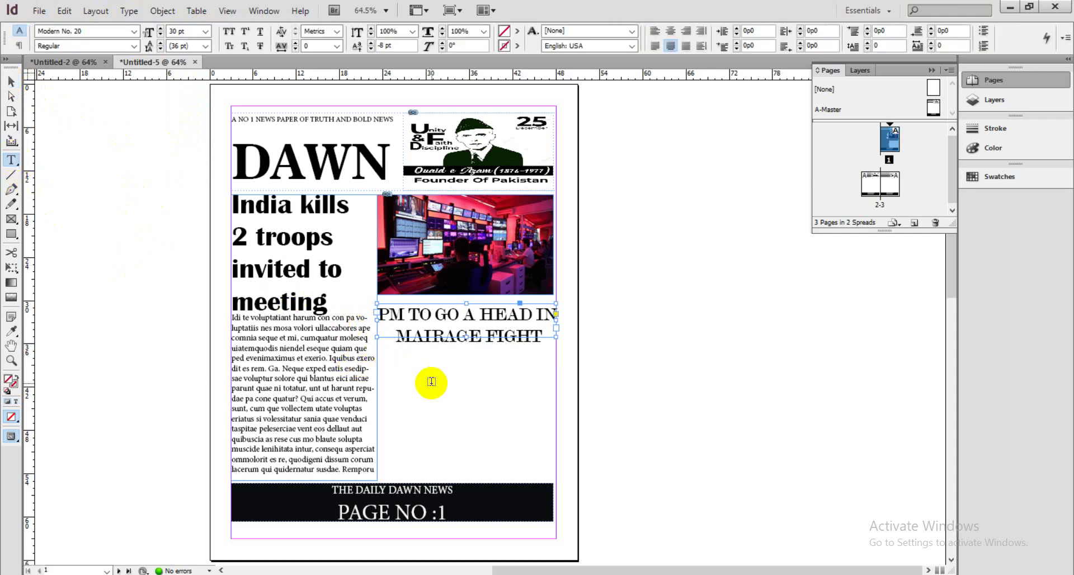
{"action": "left_click_drag", "start_coordinate": [379, 338], "coordinate": [438, 422]}
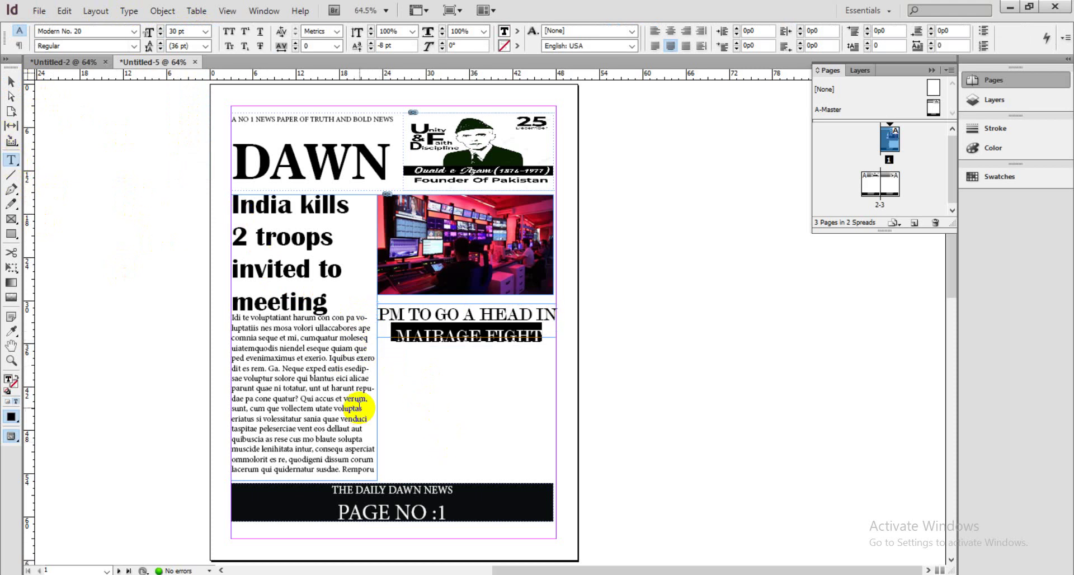
{"action": "left_click_drag", "start_coordinate": [378, 350], "coordinate": [467, 479]}
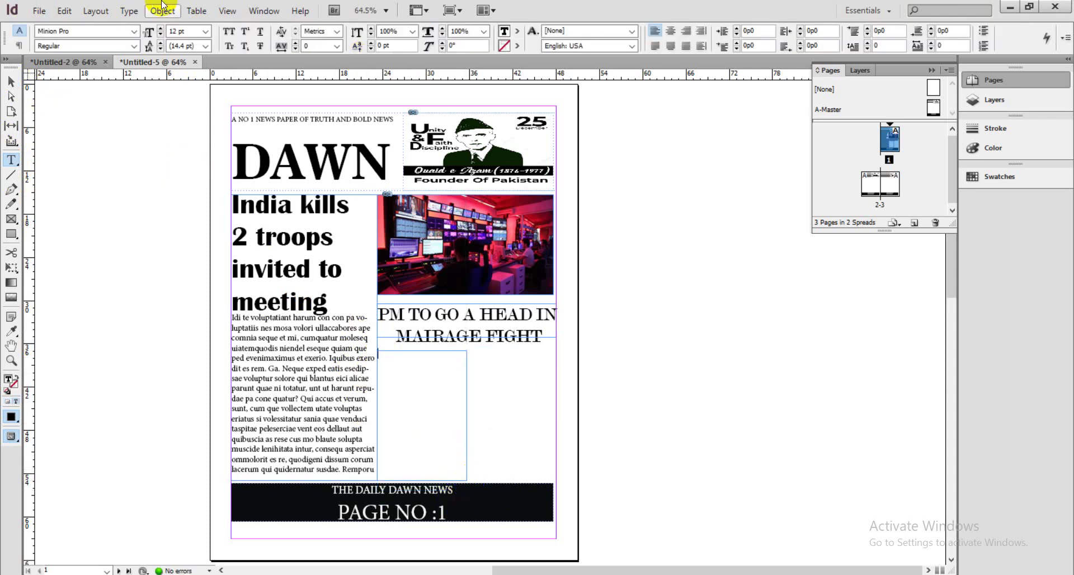
{"action": "left_click", "coordinate": [128, 10]}
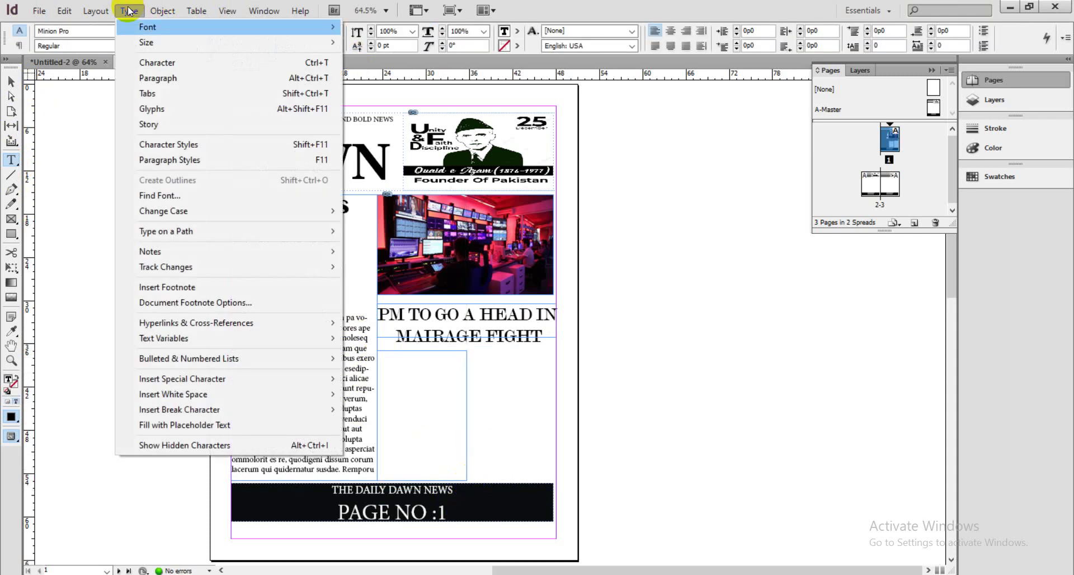
{"action": "left_click", "coordinate": [206, 425]}
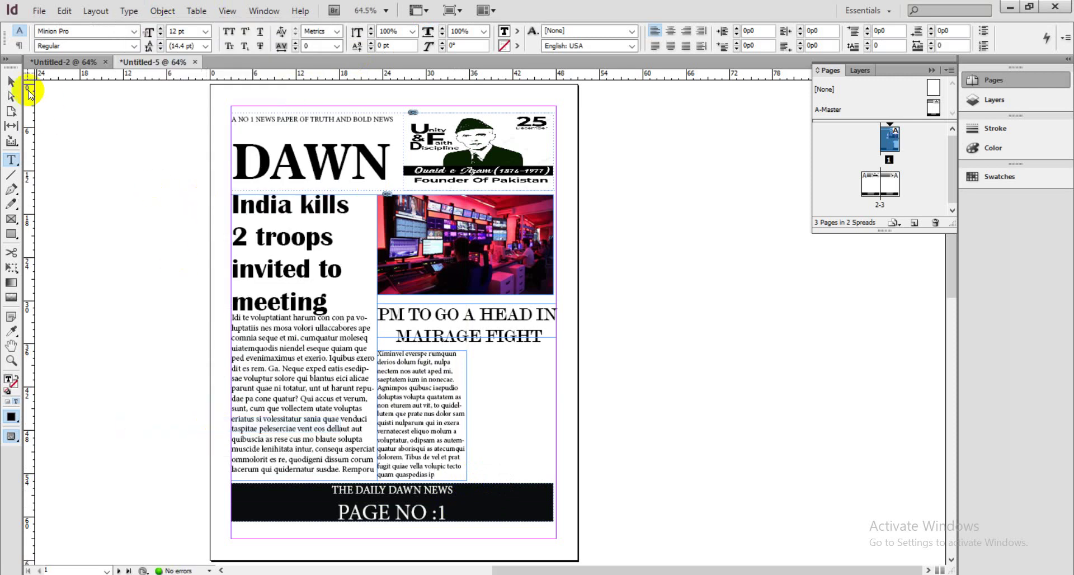
Step: Duplicate the new placeholder text frame as an adjoining second column reaching the page margin, with its top edge level with the original
{"action": "left_click", "coordinate": [11, 81]}
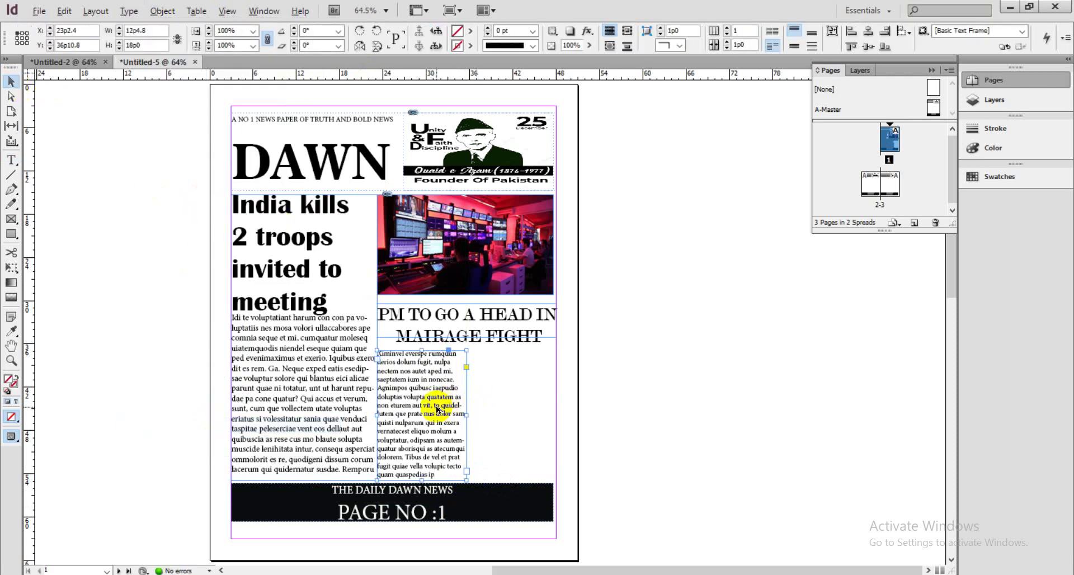
{"action": "left_click_drag", "start_coordinate": [434, 408], "coordinate": [523, 406]}
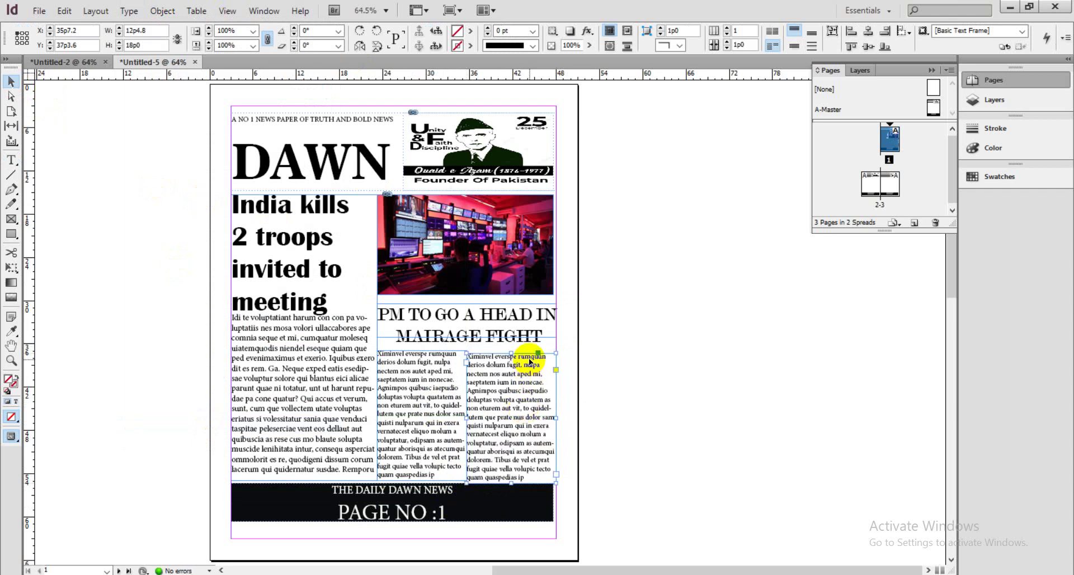
{"action": "left_click_drag", "start_coordinate": [530, 361], "coordinate": [530, 358]}
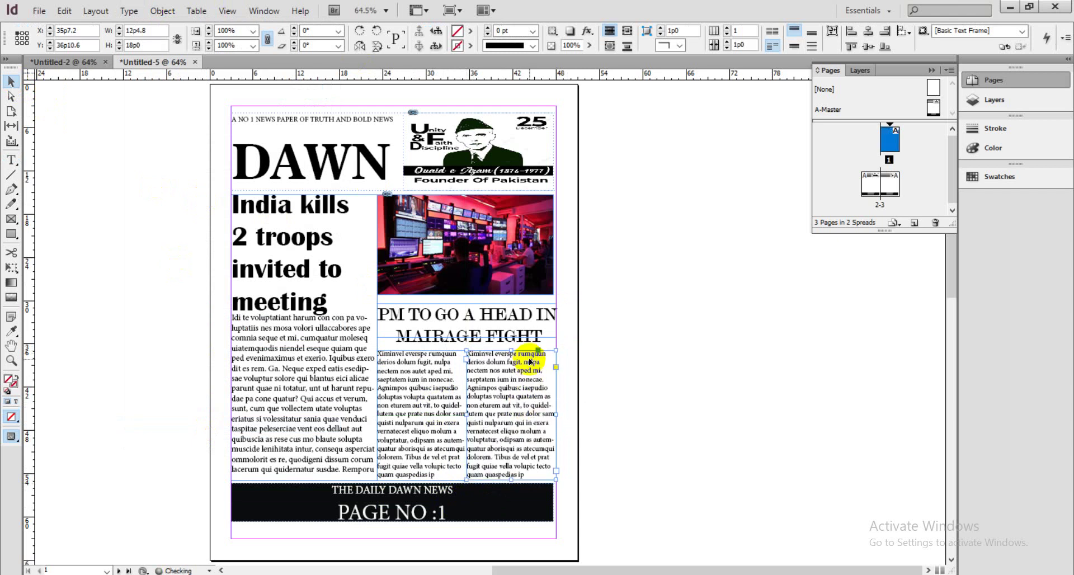
{"action": "left_click", "coordinate": [661, 376]}
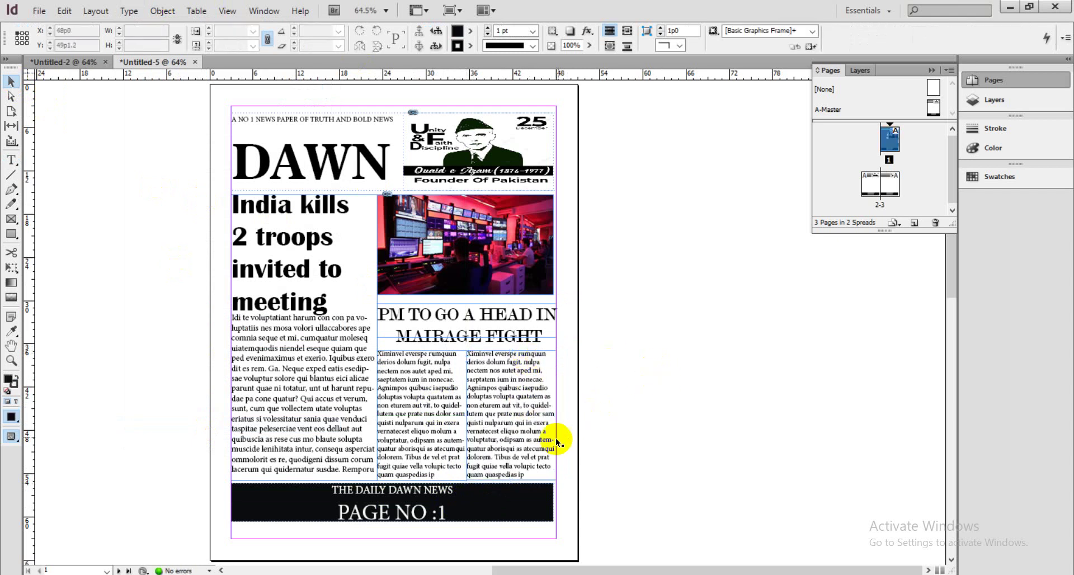